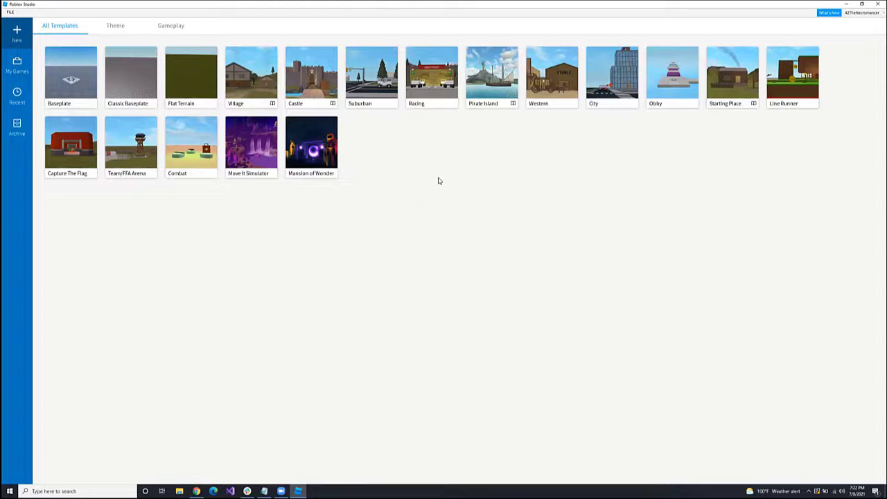
# Step: Create a new place from the Classic Baseplate template
pyautogui.click(123, 77)
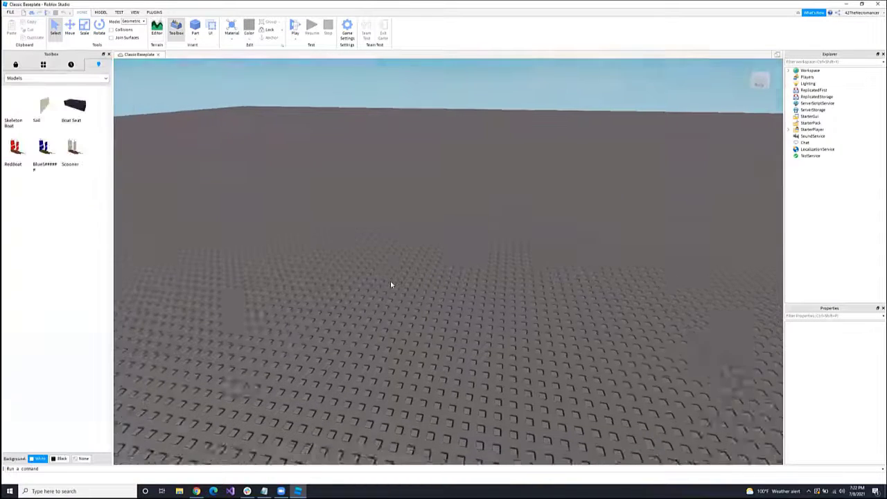
pyautogui.moveTo(391, 284); pyautogui.dragTo(390, 284, button='right')
pyautogui.scroll(-5, 391, 285)
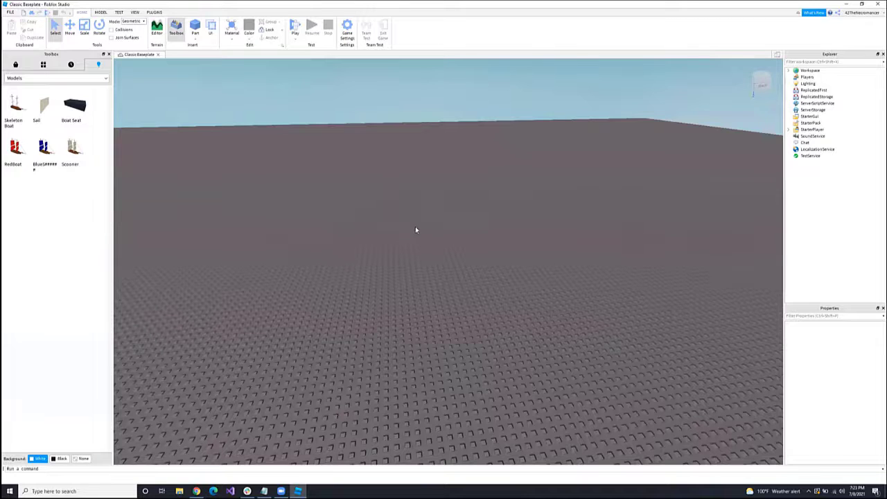
pyautogui.moveTo(492, 252); pyautogui.dragTo(492, 252, button='right')
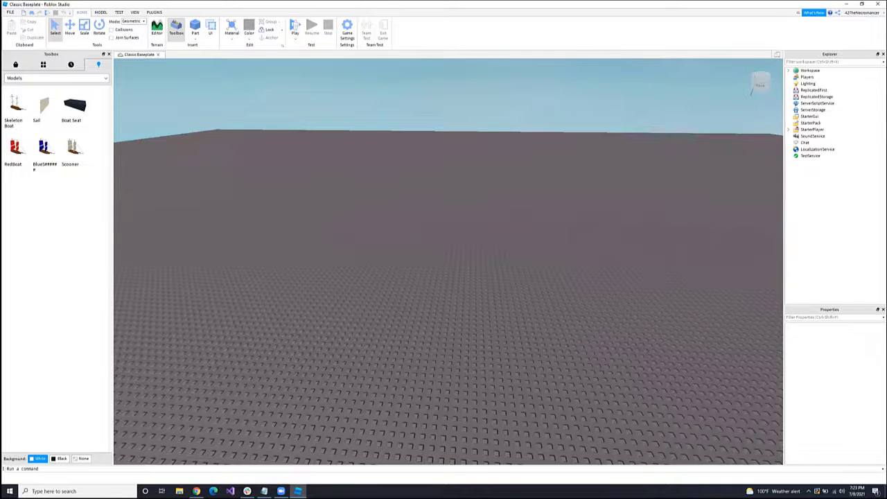
pyautogui.hotkey('alt', 'Tab')
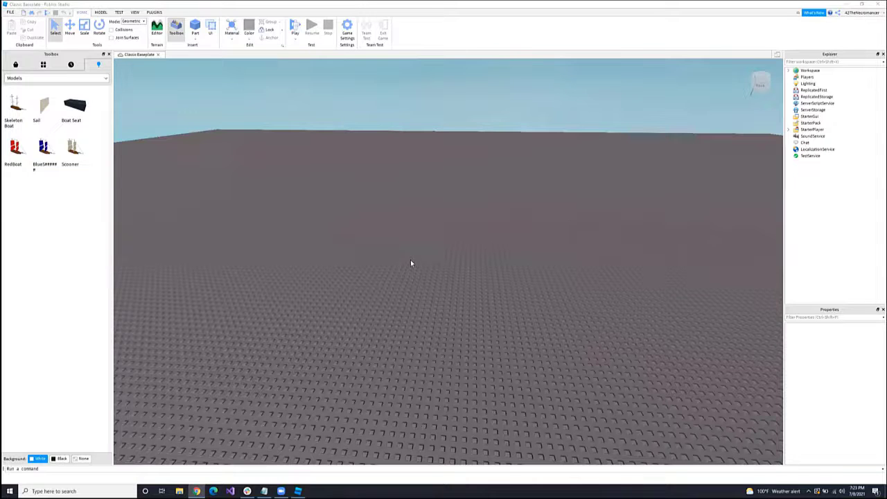
pyautogui.moveTo(410, 260); pyautogui.dragTo(410, 256, button='right')
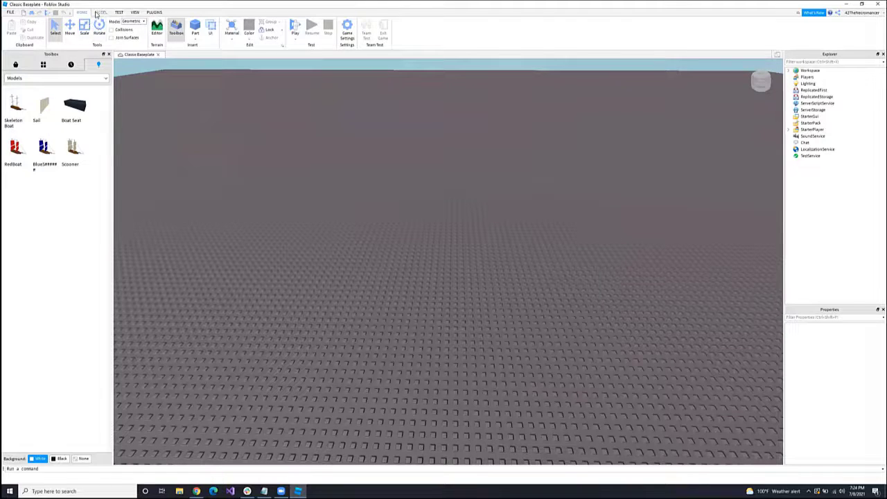
# Step: Insert a block part on the baseplate and select it
pyautogui.click(97, 13)
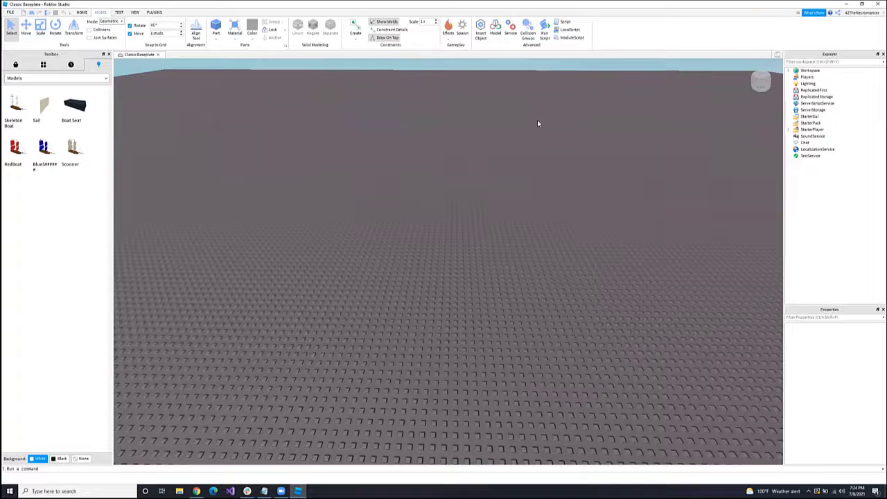
pyautogui.click(216, 26)
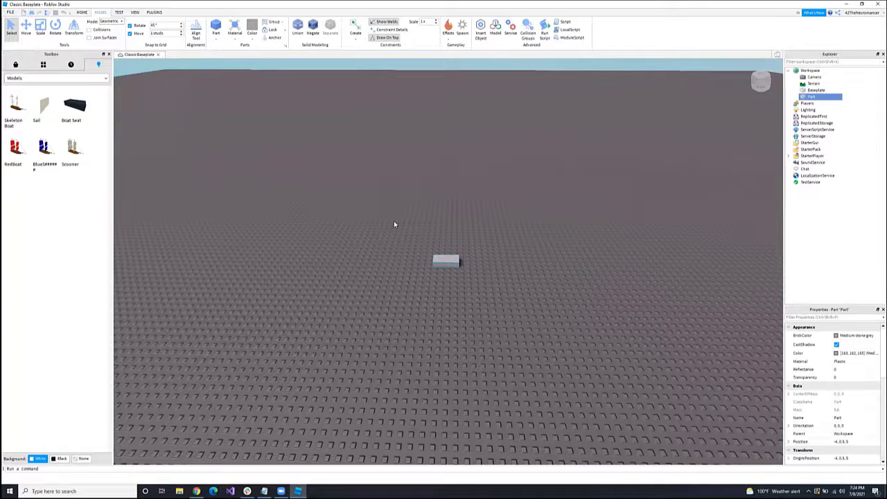
pyautogui.scroll(5, 394, 221)
pyautogui.scroll(-3, 397, 227)
pyautogui.scroll(-5, 438, 248)
pyautogui.moveTo(438, 248); pyautogui.dragTo(438, 248, button='right')
pyautogui.scroll(3, 438, 248)
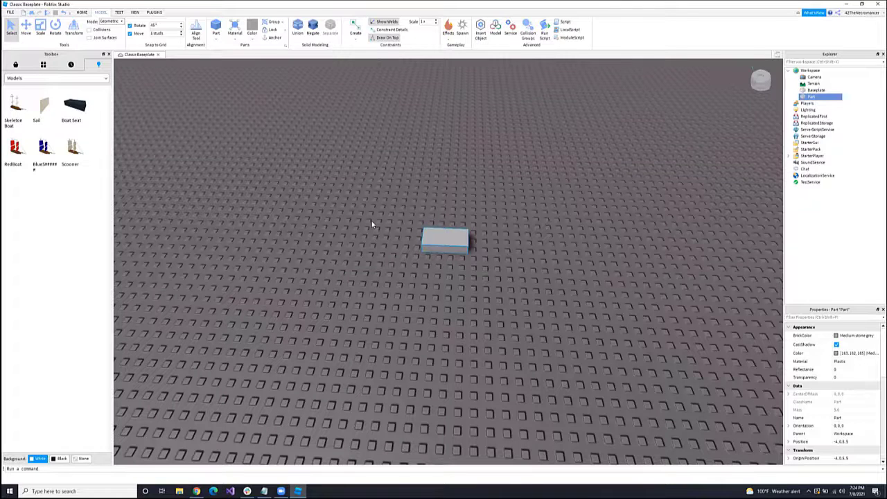
pyautogui.click(383, 185)
pyautogui.click(447, 238)
pyautogui.moveTo(563, 296); pyautogui.dragTo(531, 288, button='right')
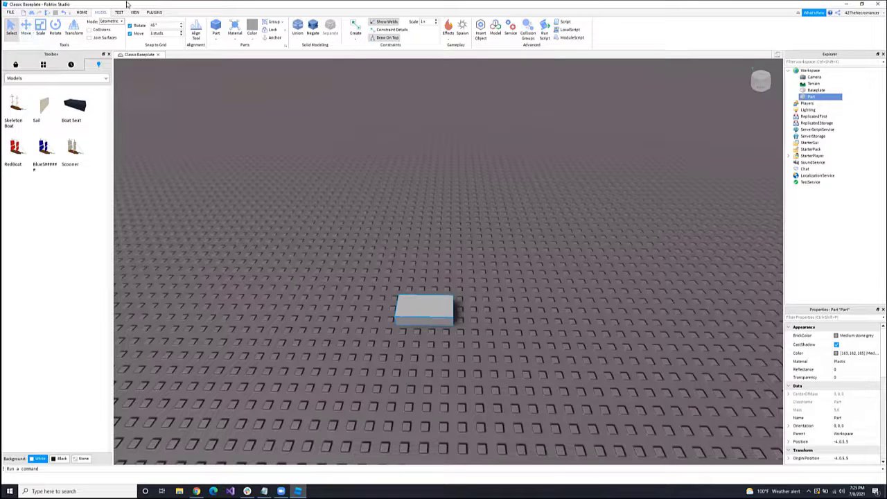
# Step: Scale the block along its length and width into a long flat slab centred at about -1, 0.5, -3
pyautogui.hotkey('ctrl', '3')
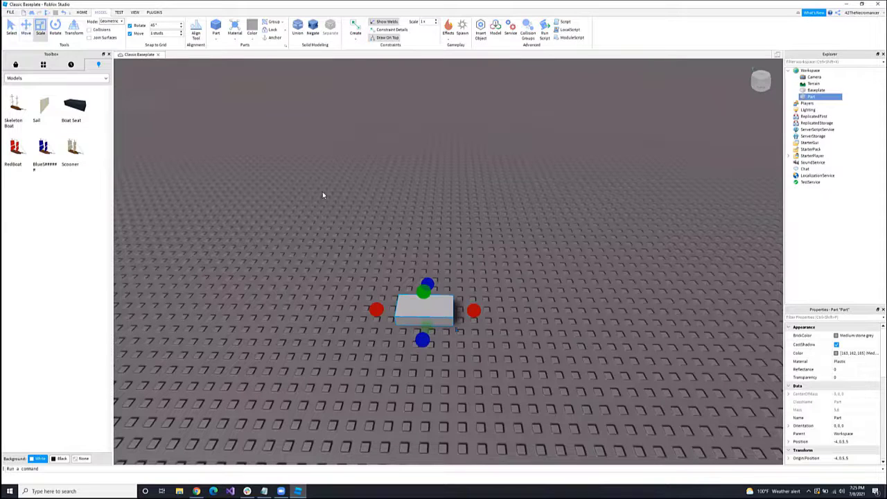
pyautogui.moveTo(427, 283); pyautogui.dragTo(436, 182)
pyautogui.moveTo(478, 242); pyautogui.dragTo(585, 237)
pyautogui.scroll(5, 457, 283)
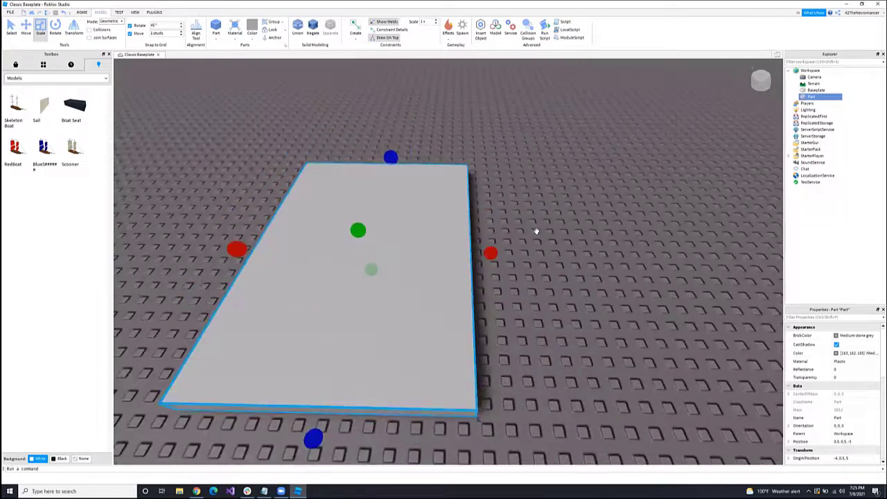
pyautogui.scroll(-5, 536, 231)
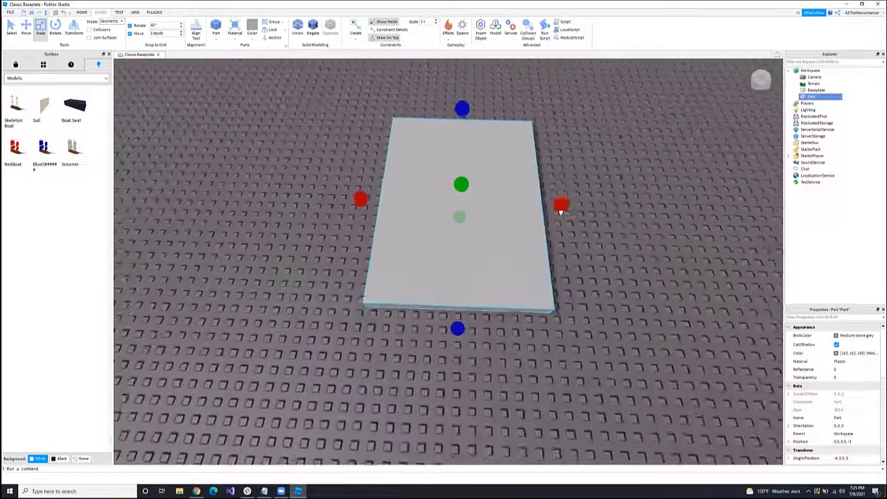
pyautogui.moveTo(558, 208); pyautogui.dragTo(520, 208)
pyautogui.click(233, 257)
pyautogui.click(234, 255)
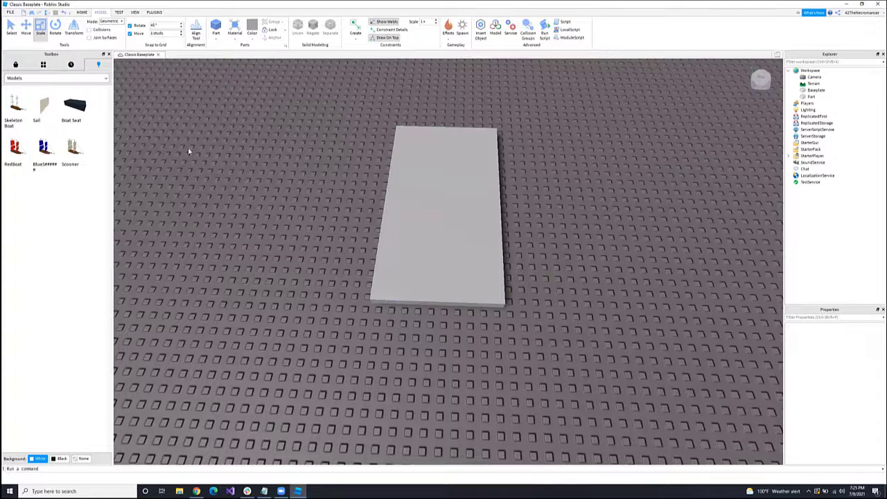
# Step: Place the Boat Seat model from the saved inventory on top of the slab near one end, at about -1, 1.5, 2
pyautogui.moveTo(113, 148); pyautogui.dragTo(444, 260)
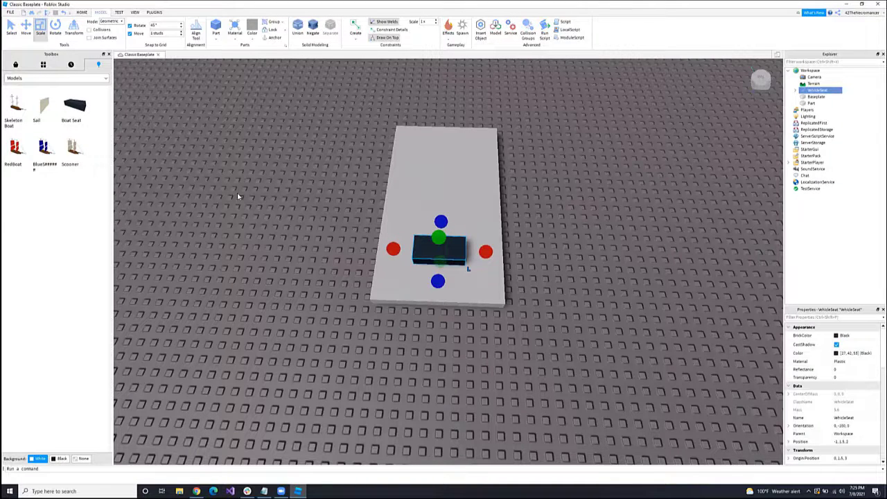
pyautogui.click(40, 79)
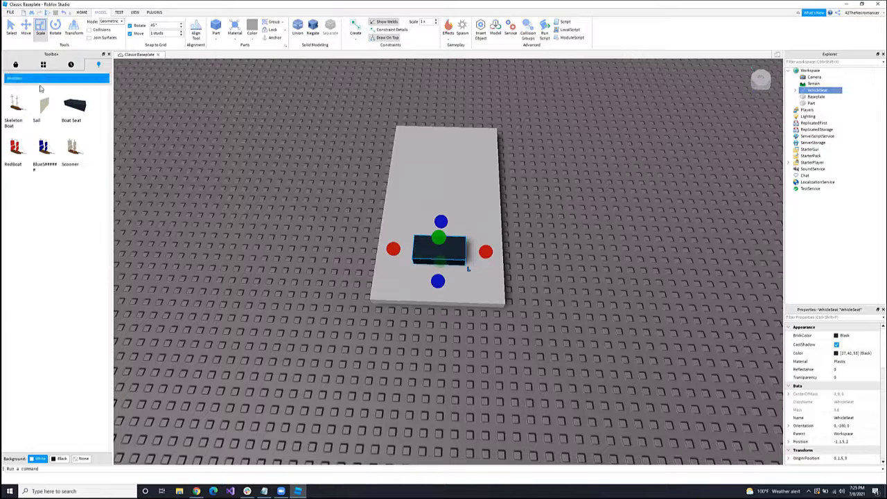
pyautogui.click(16, 67)
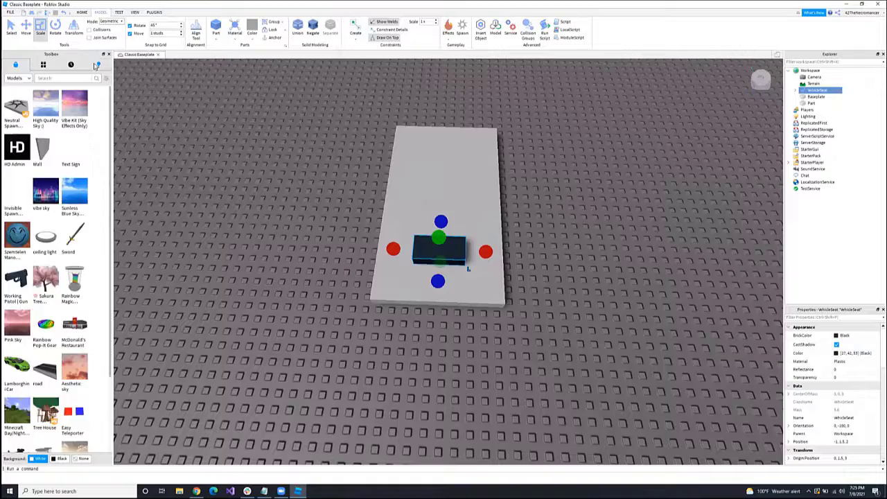
pyautogui.click(97, 65)
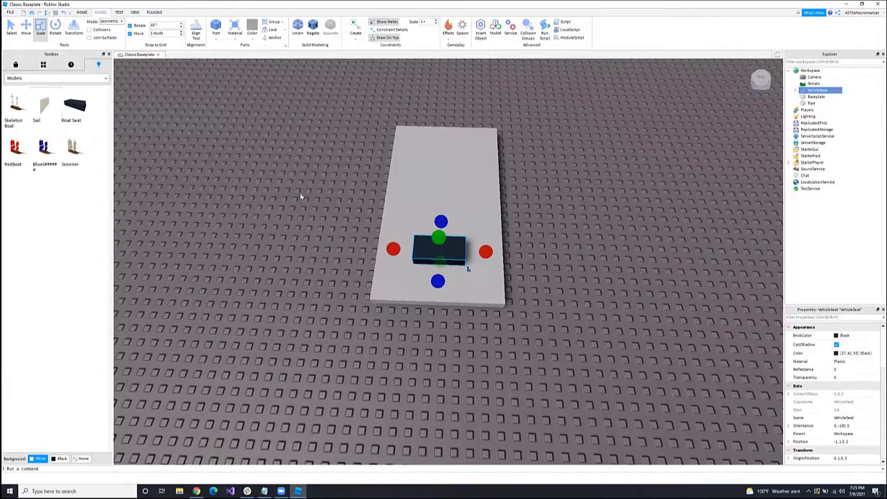
# Step: Add two block parts on the slab in line with the seat, at about -1, 1.5, -2 and -1, 1.5, -6
pyautogui.moveTo(286, 222); pyautogui.dragTo(287, 224, button='right')
pyautogui.scroll(3, 287, 224)
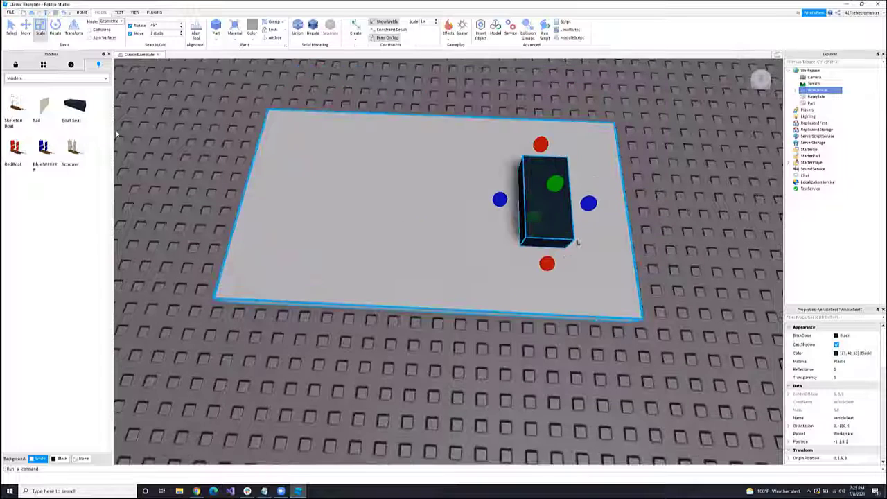
pyautogui.click(215, 27)
pyautogui.moveTo(411, 229); pyautogui.dragTo(368, 211)
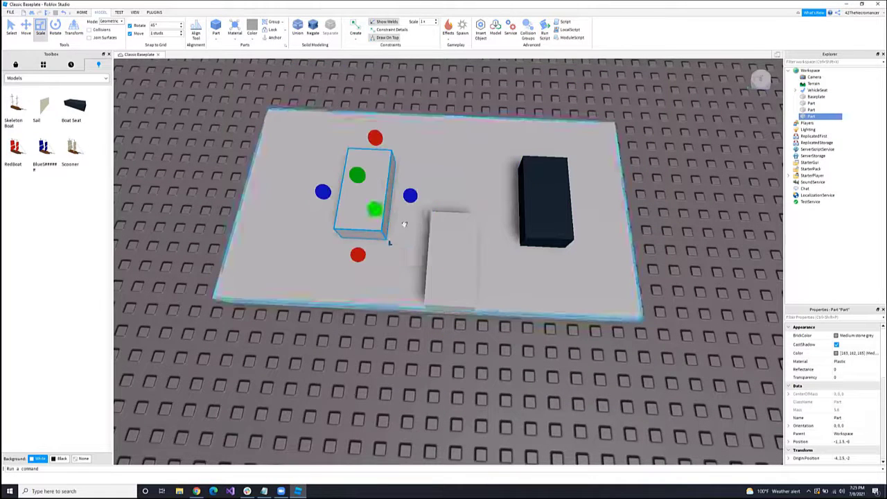
pyautogui.moveTo(452, 261); pyautogui.dragTo(462, 208)
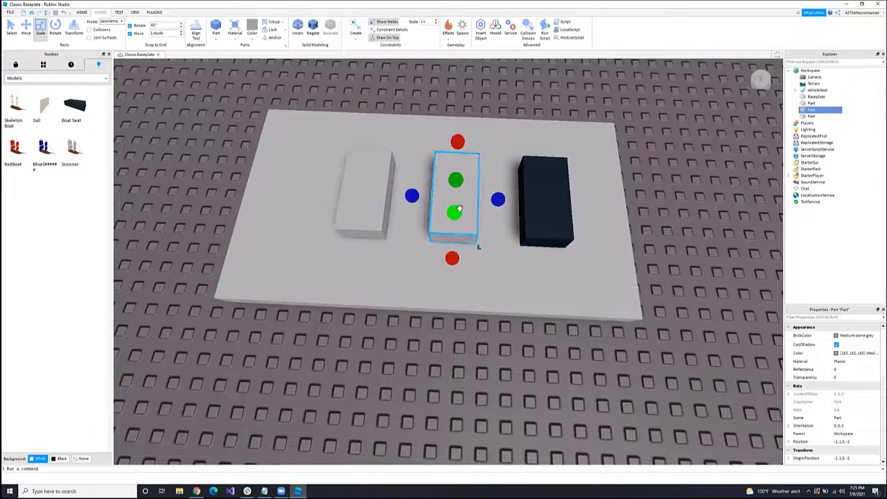
# Step: Rename the large slab part as Base
pyautogui.click(642, 317)
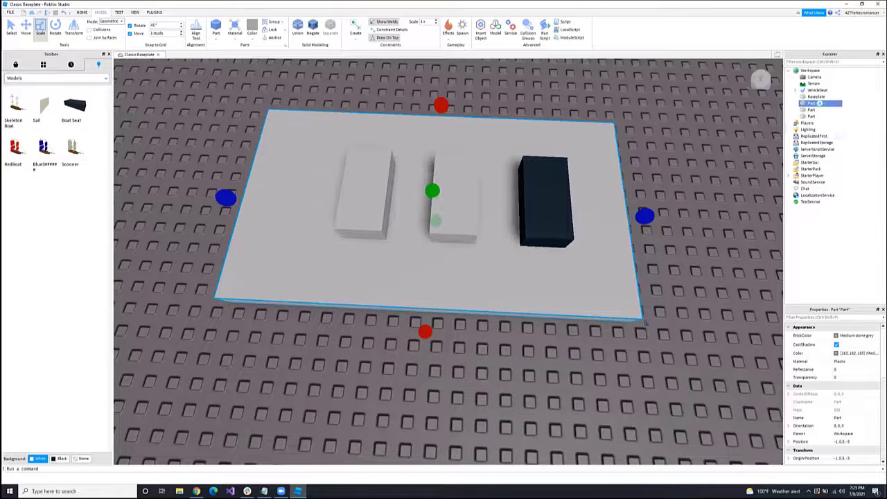
pyautogui.press('F2')
pyautogui.write('Base')
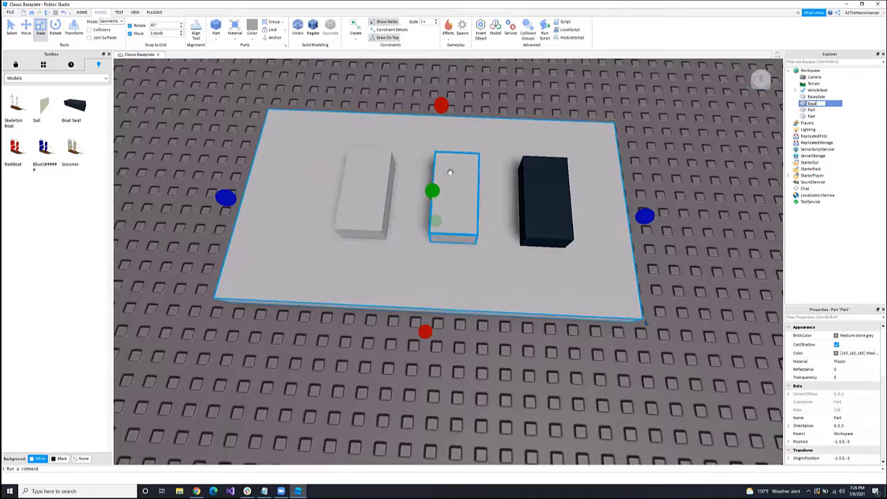
# Step: Rename the middle block, next to the seat, as Engine
pyautogui.click(450, 172)
pyautogui.rightClick(819, 110)
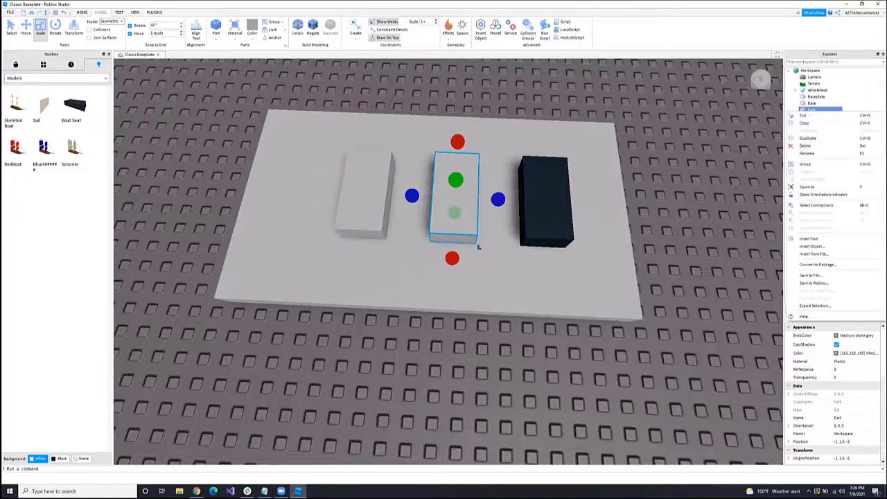
pyautogui.click(823, 154)
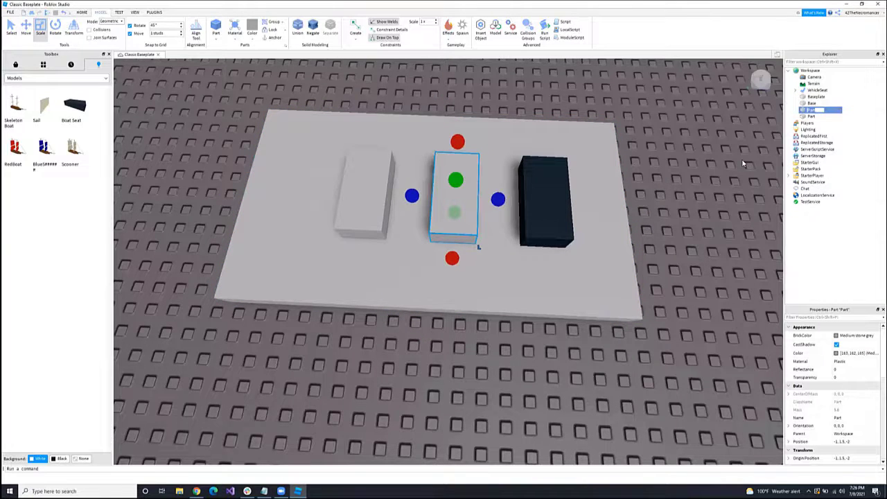
pyautogui.write('Engine')
# Step: Rename the block farthest from the seat as Steer
pyautogui.click(350, 201)
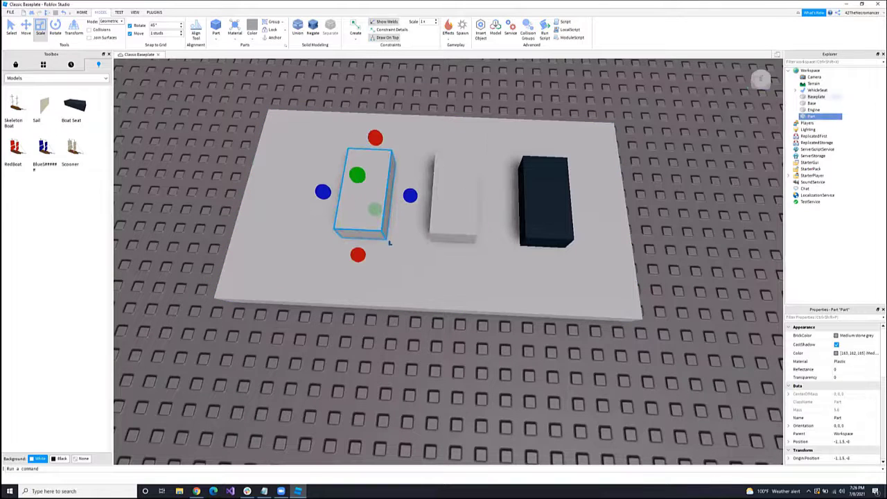
pyautogui.hotkey('shift', 'F10')
pyautogui.press('F2')
pyautogui.write('Steer')
pyautogui.press('Return')
pyautogui.click(720, 173)
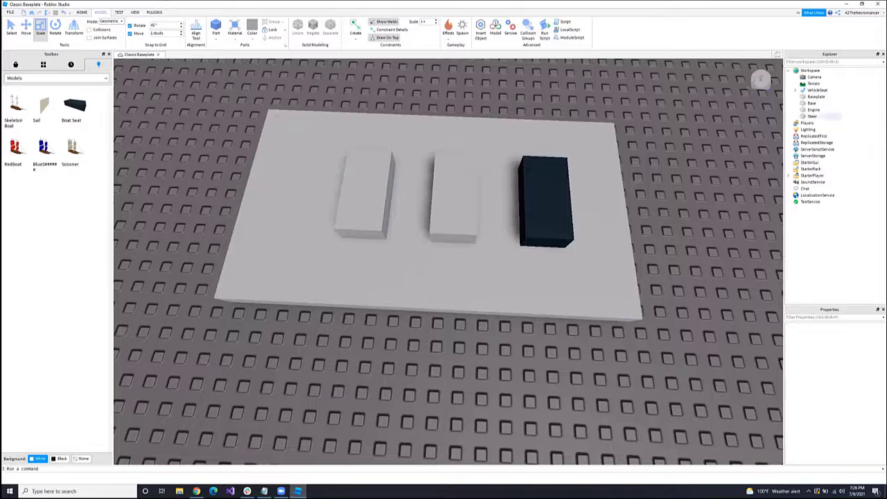
# Step: Insert a BodyThrust object into the Engine part
pyautogui.click(824, 109)
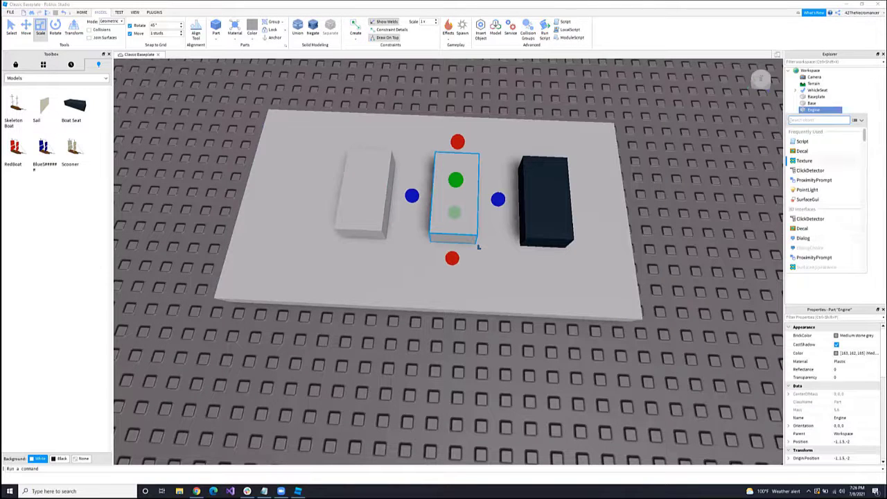
pyautogui.write('we')
pyautogui.write('y')
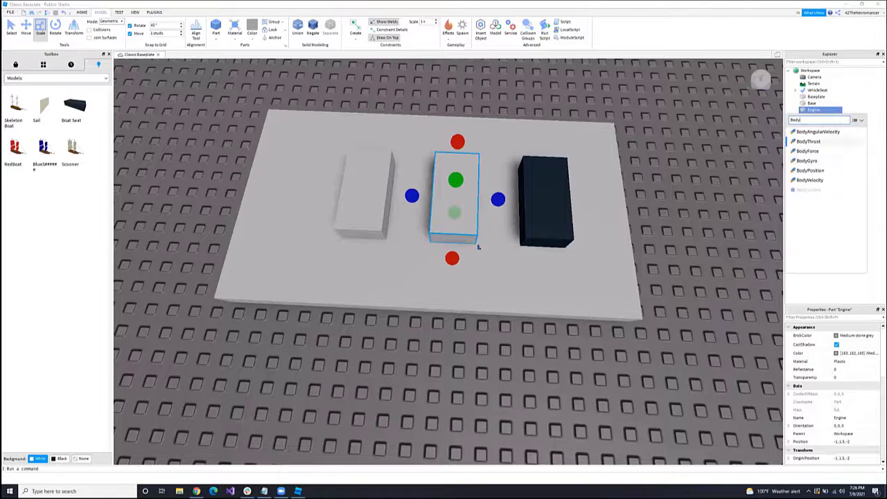
pyautogui.click(807, 141)
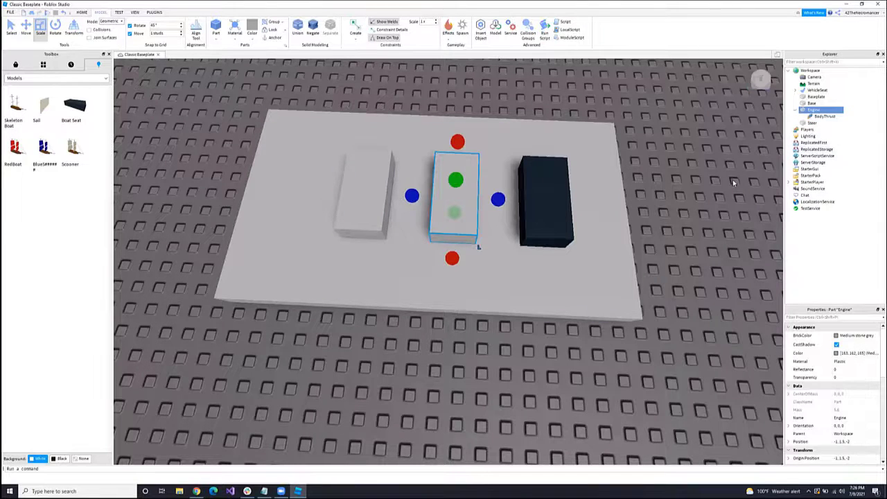
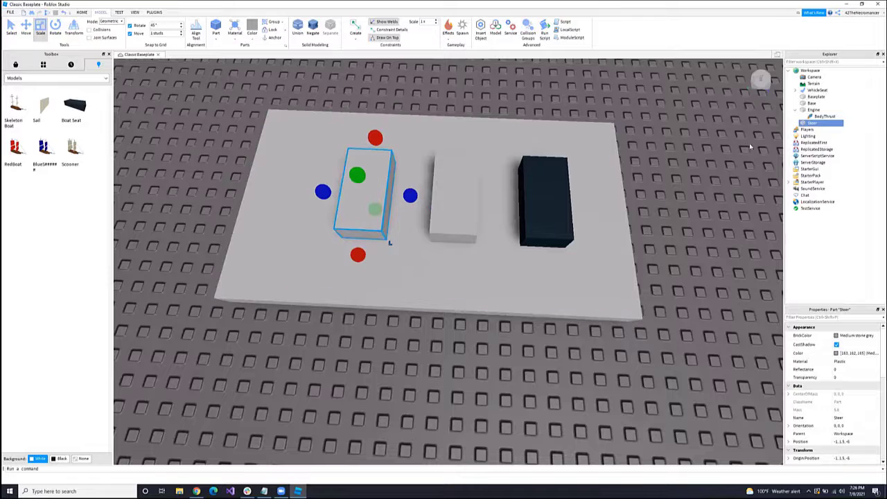
# Step: Insert a BodyAngularVelocity object into the Steer part and clear the selection
pyautogui.rightClick(814, 123)
pyautogui.click(807, 165)
pyautogui.click(817, 123)
pyautogui.press('Return')
pyautogui.click(821, 123)
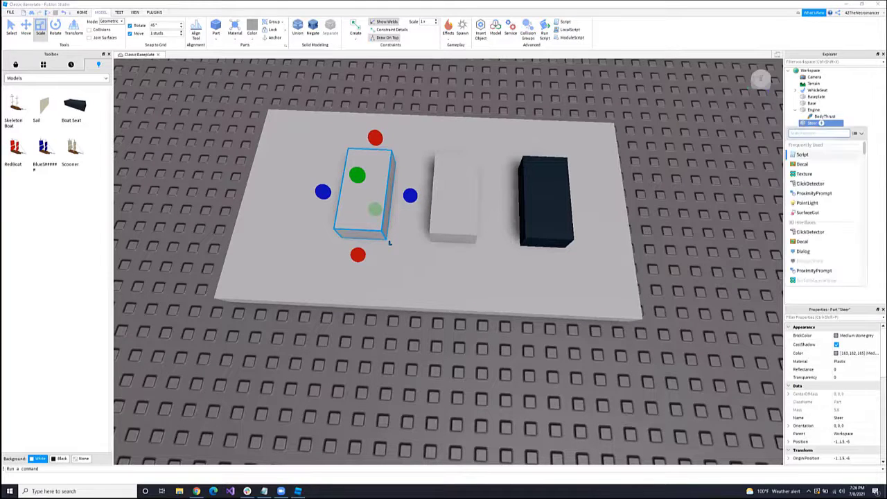
pyautogui.write('Bod')
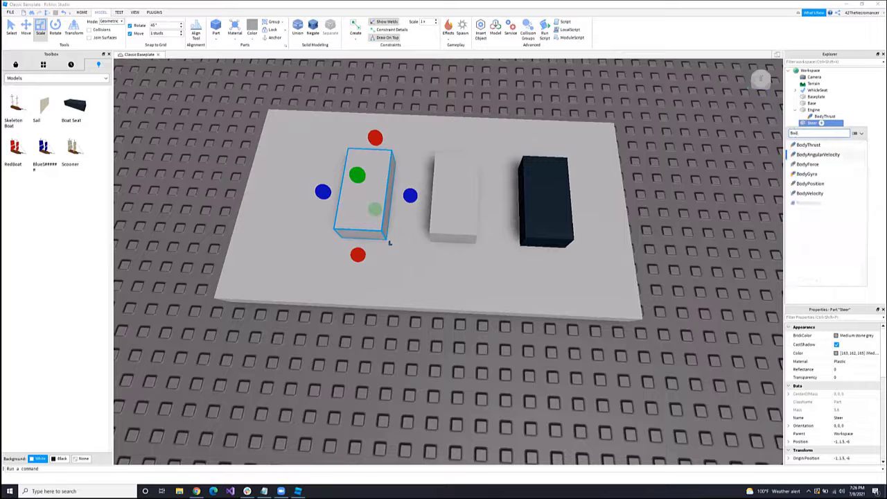
pyautogui.press('Return')
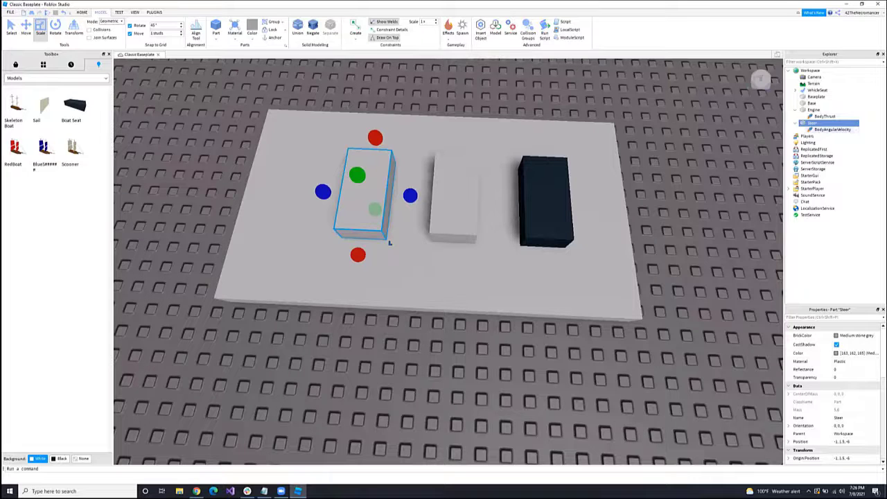
pyautogui.click(678, 165)
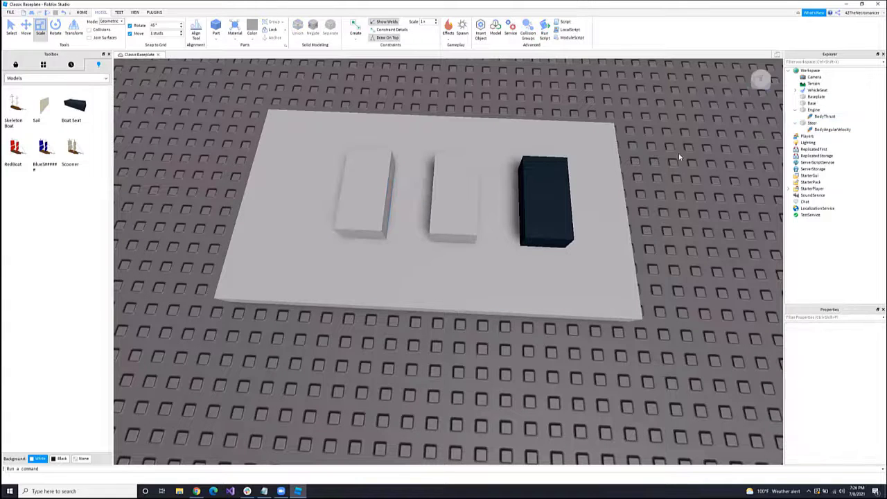
pyautogui.moveTo(680, 163); pyautogui.dragTo(681, 248, button='middle')
pyautogui.scroll(-5, 682, 253)
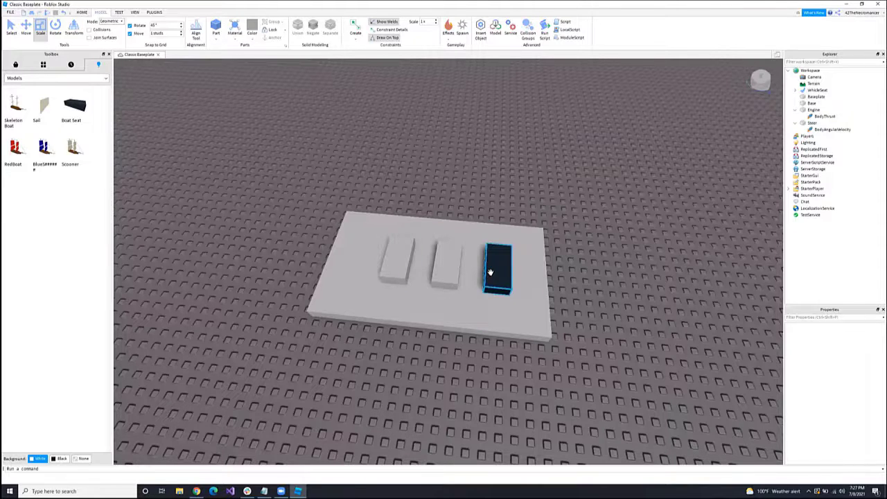
pyautogui.click(795, 90)
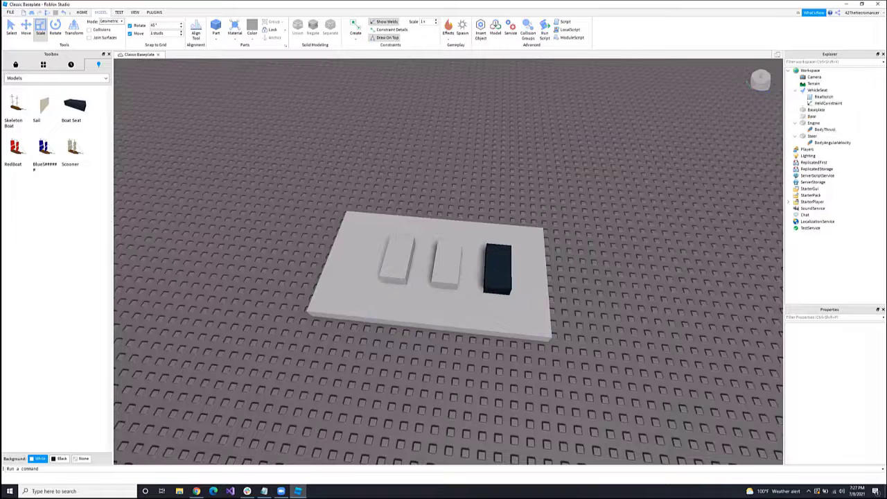
pyautogui.click(795, 90)
pyautogui.moveTo(711, 206); pyautogui.dragTo(713, 206, button='right')
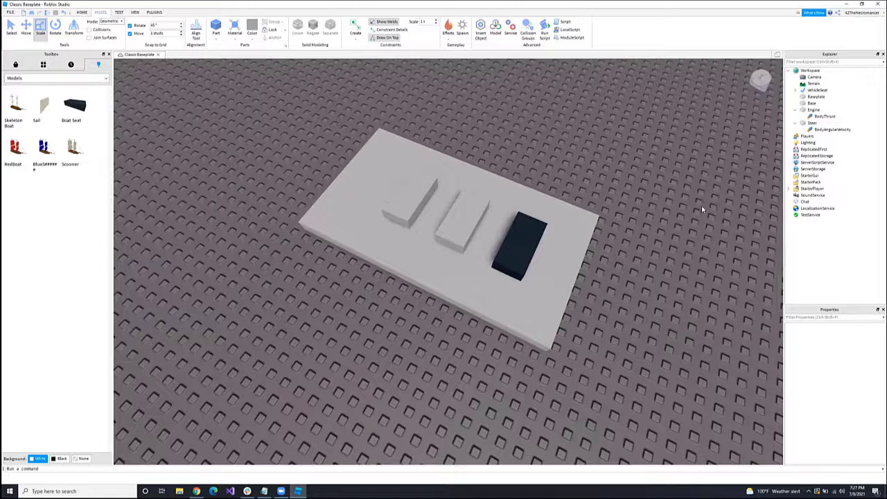
# Step: Playtest the unwelded boat by sitting on the seat, trying to drive and walking around, and stop the test
pyautogui.click(82, 13)
pyautogui.click(295, 27)
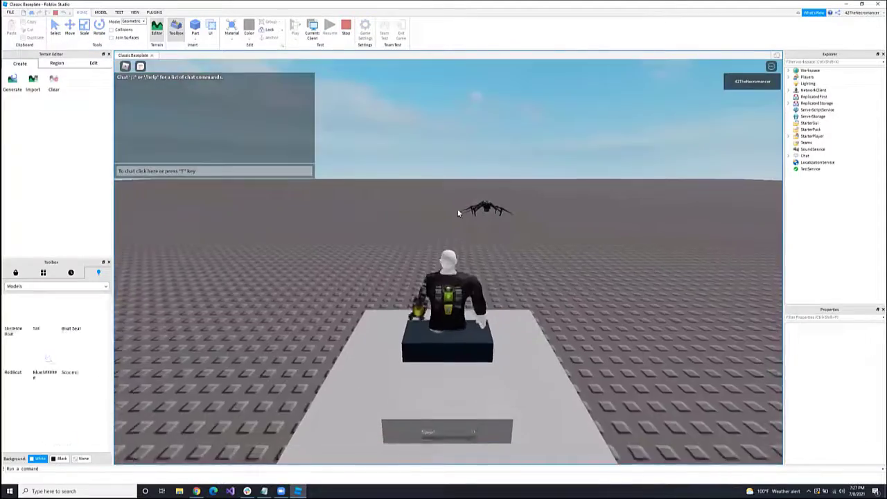
pyautogui.moveTo(457, 213); pyautogui.dragTo(459, 213, button='right')
pyautogui.press('space')
pyautogui.press('s')
pyautogui.moveTo(454, 263); pyautogui.dragTo(454, 263, button='right')
pyautogui.press('w')
pyautogui.press('space')
pyautogui.press('w')
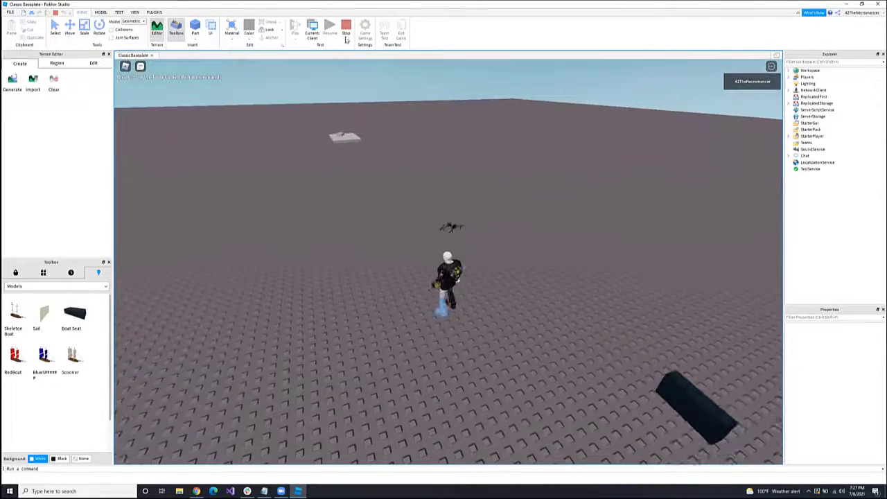
pyautogui.click(345, 29)
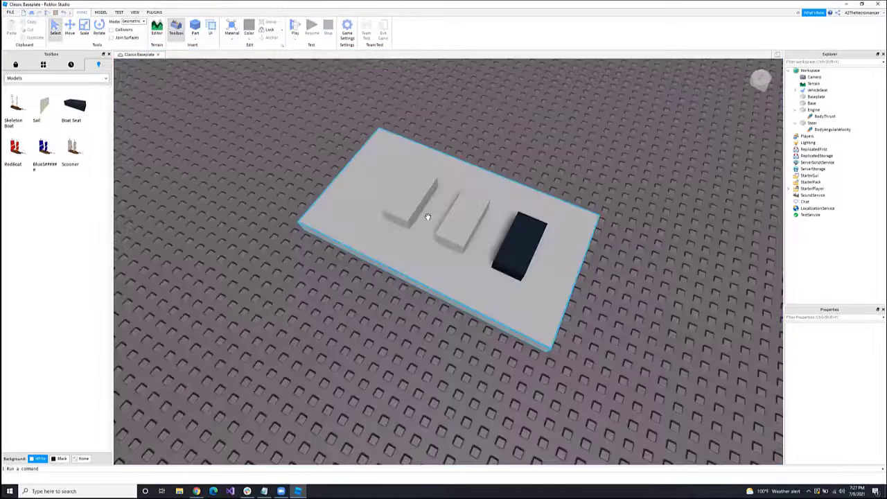
# Step: Create a Weld constraint connecting the base slab to the Steer block
pyautogui.click(425, 214)
pyautogui.moveTo(426, 215); pyautogui.dragTo(524, 148, button='right')
pyautogui.press('a')
pyautogui.press('d')
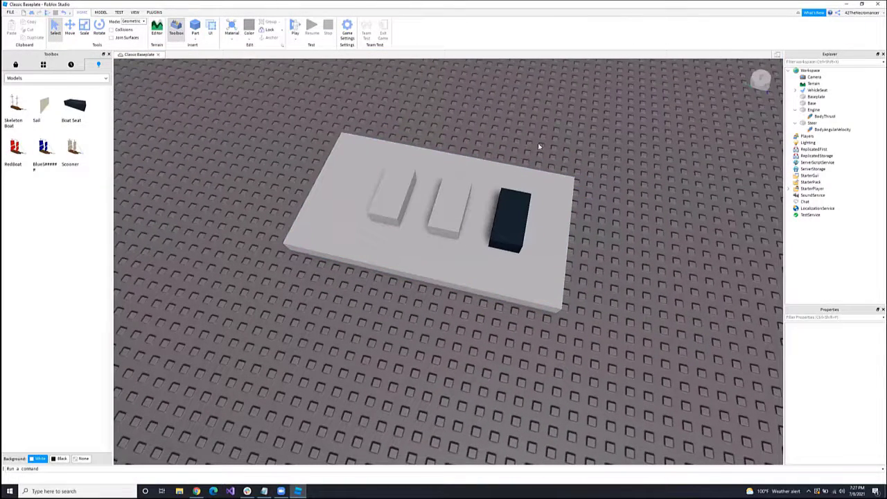
pyautogui.click(453, 174)
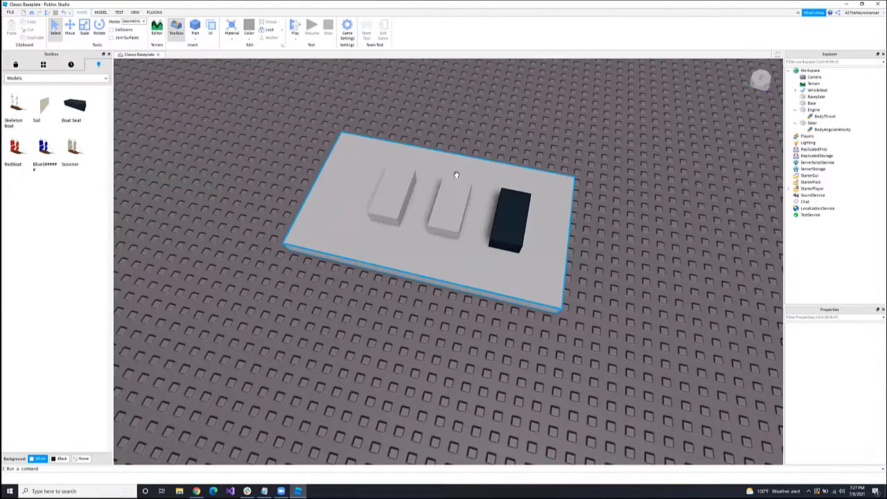
pyautogui.click(100, 12)
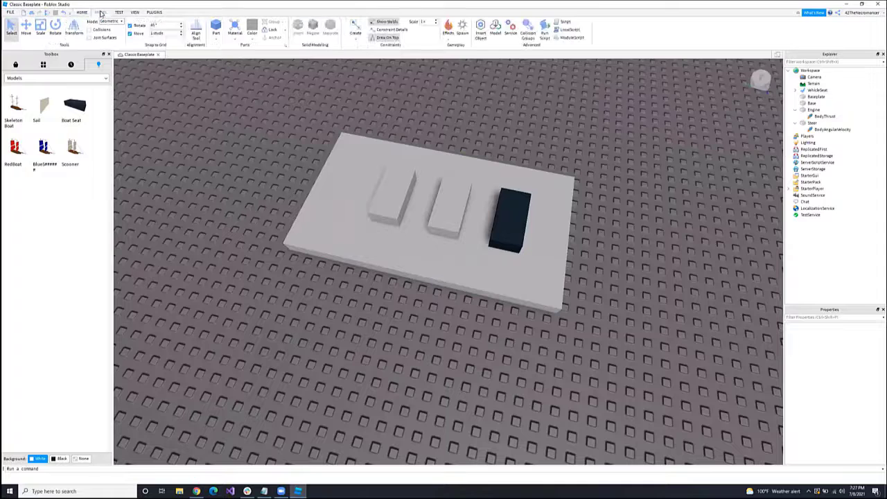
pyautogui.click(356, 33)
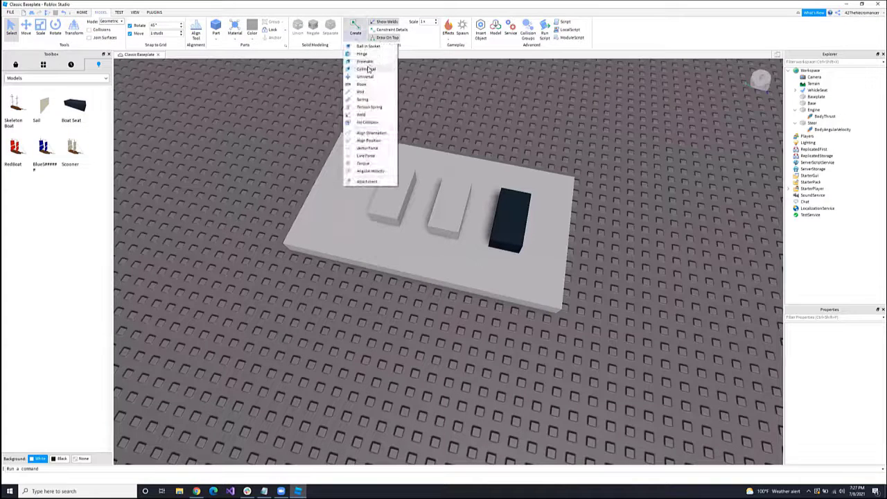
pyautogui.click(361, 115)
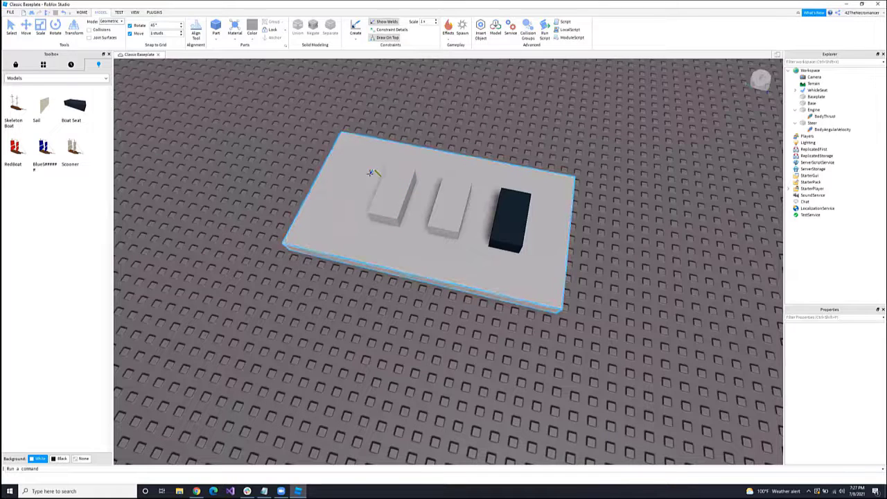
pyautogui.click(368, 174)
pyautogui.click(405, 189)
pyautogui.click(455, 137)
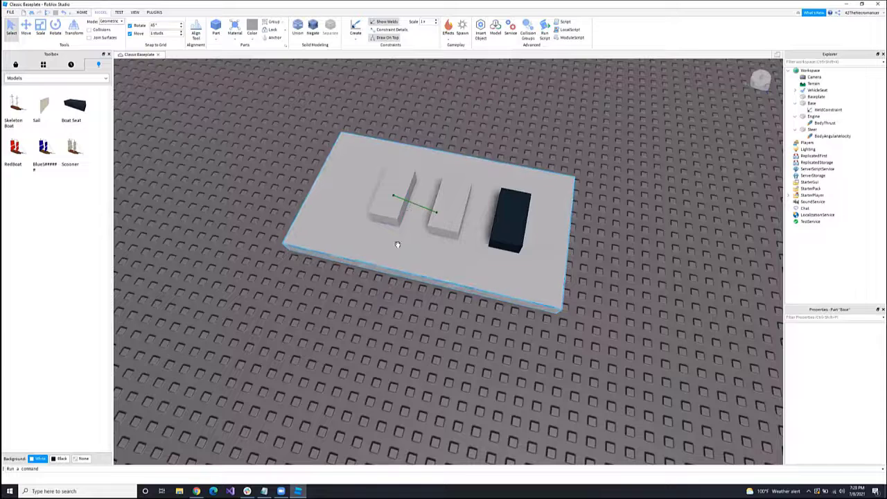
# Step: Select the base slab and weld it to the Engine block
pyautogui.click(391, 208)
pyautogui.click(391, 208)
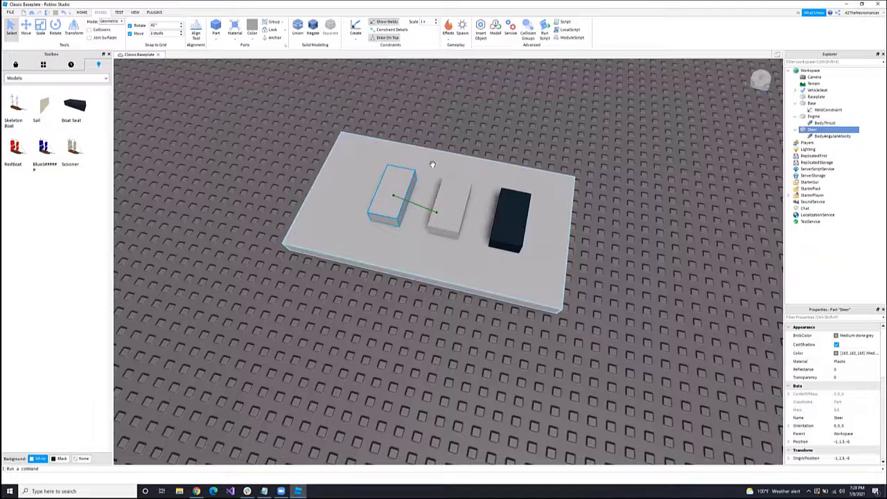
pyautogui.click(424, 173)
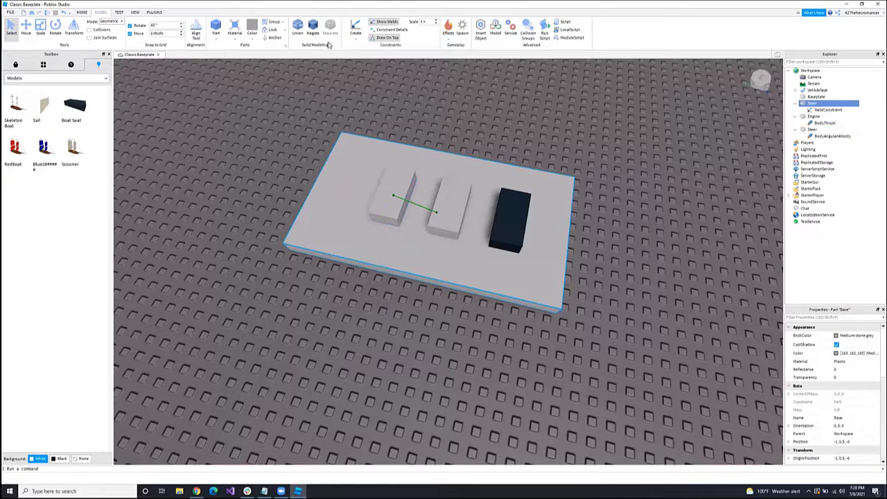
pyautogui.click(355, 28)
pyautogui.click(451, 192)
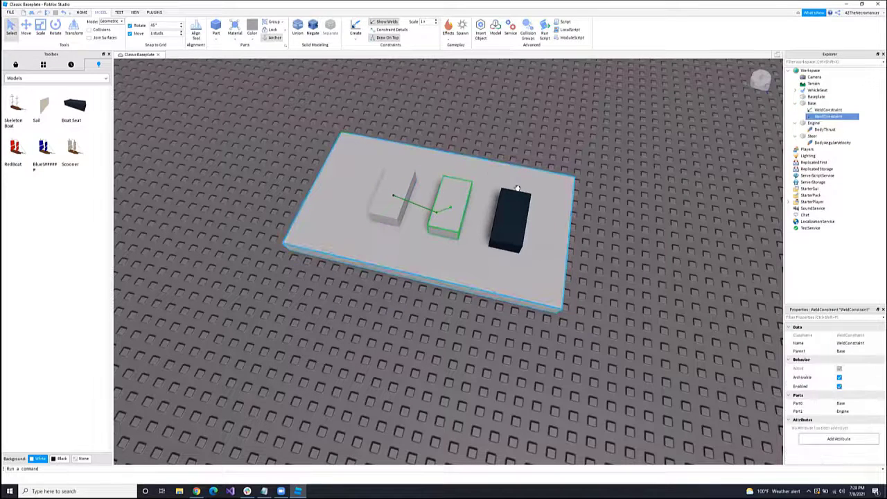
# Step: Weld the base slab to the dark boat seat
pyautogui.click(469, 160)
pyautogui.click(356, 27)
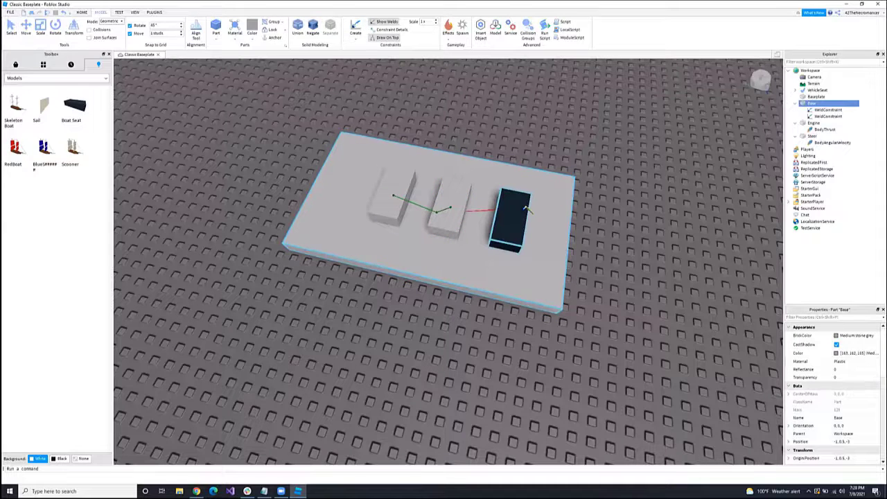
pyautogui.click(524, 206)
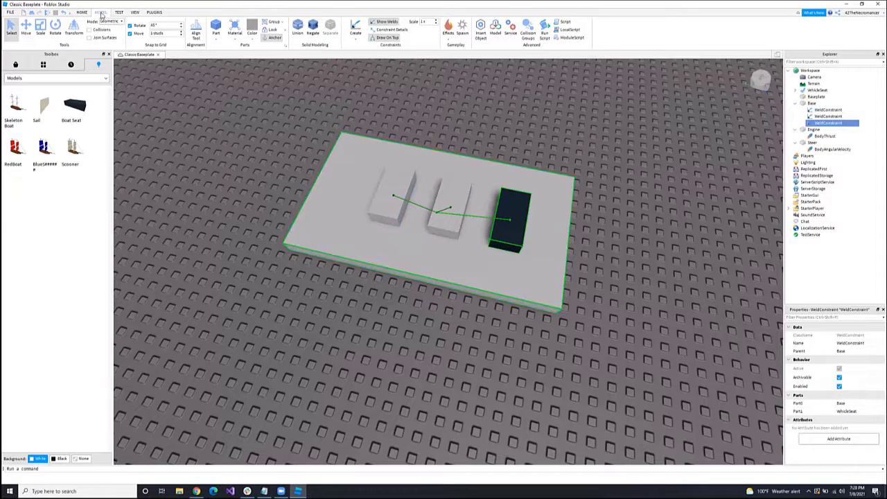
# Step: Playtest the welded boat by taking the seat, and stop the test
pyautogui.click(82, 12)
pyautogui.click(296, 29)
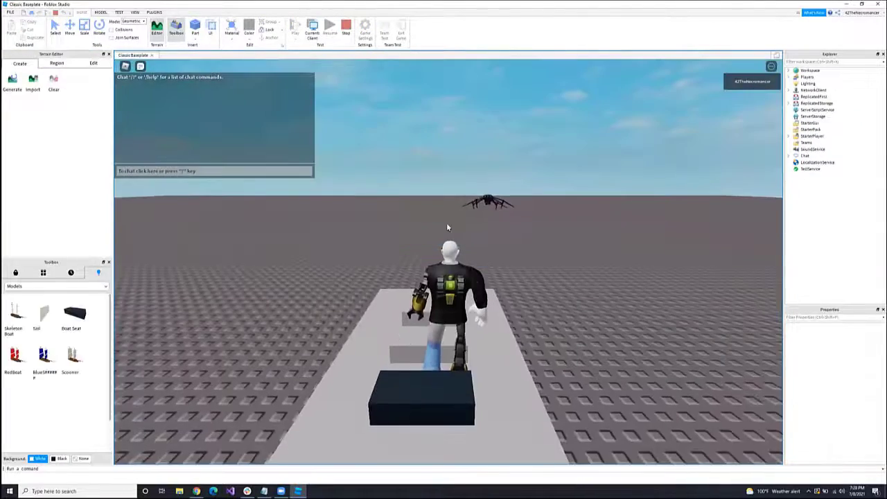
pyautogui.moveTo(447, 224); pyautogui.dragTo(447, 224, button='right')
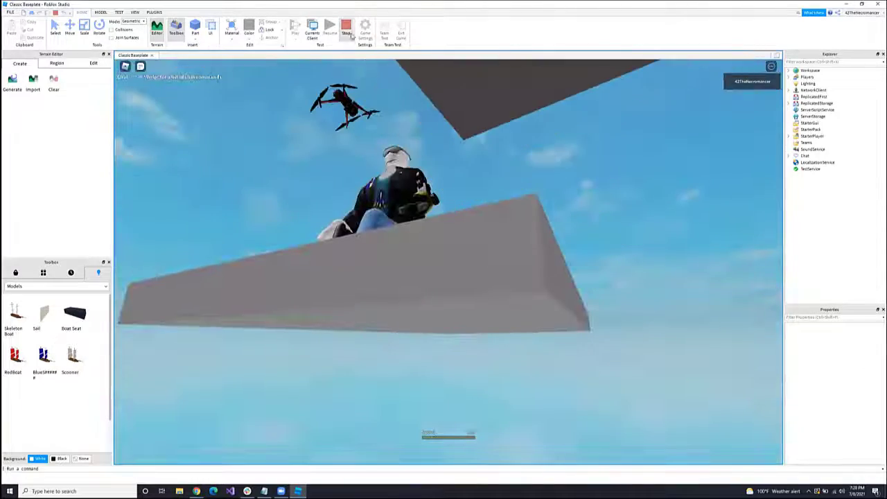
pyautogui.click(352, 36)
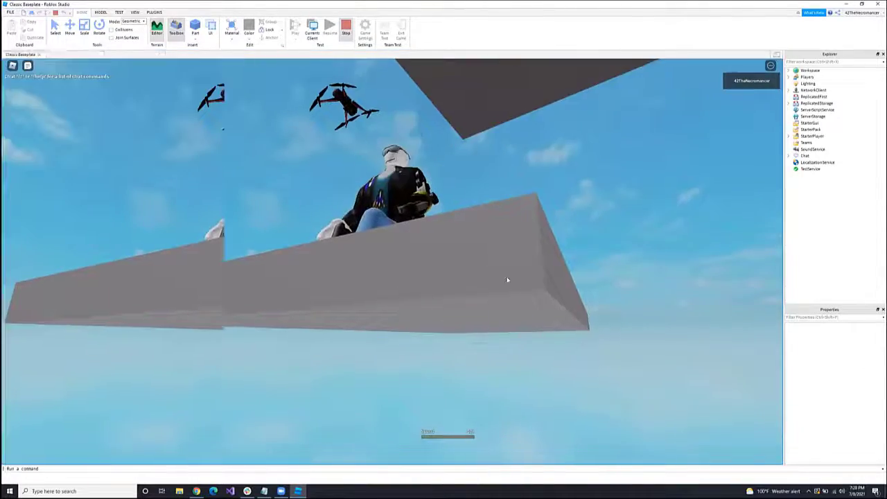
pyautogui.scroll(-4, 501, 289)
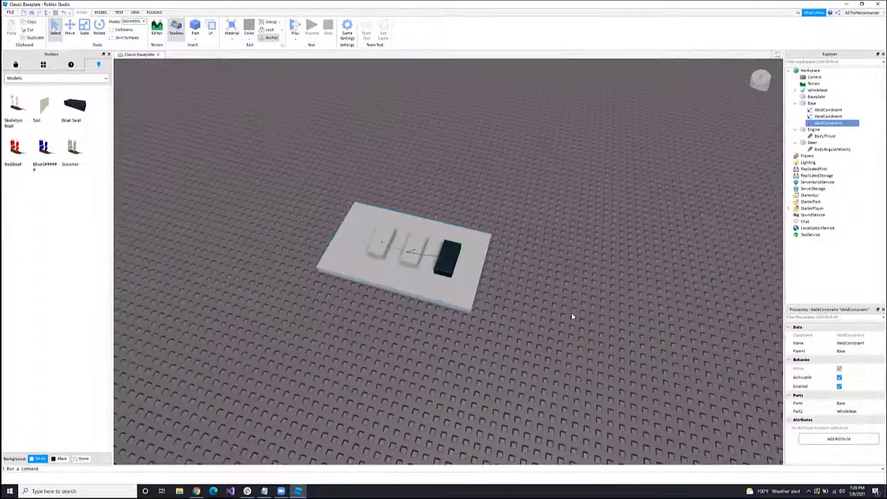
# Step: Set the base slab's material to Wood Planks
pyautogui.click(572, 315)
pyautogui.moveTo(572, 310); pyautogui.dragTo(573, 310, button='right')
pyautogui.press('w')
pyautogui.click(364, 270)
pyautogui.click(446, 309)
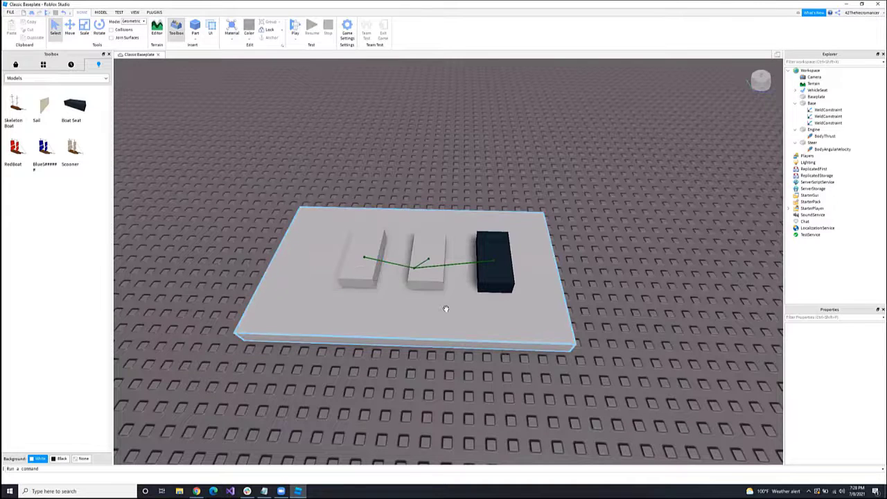
pyautogui.click(445, 309)
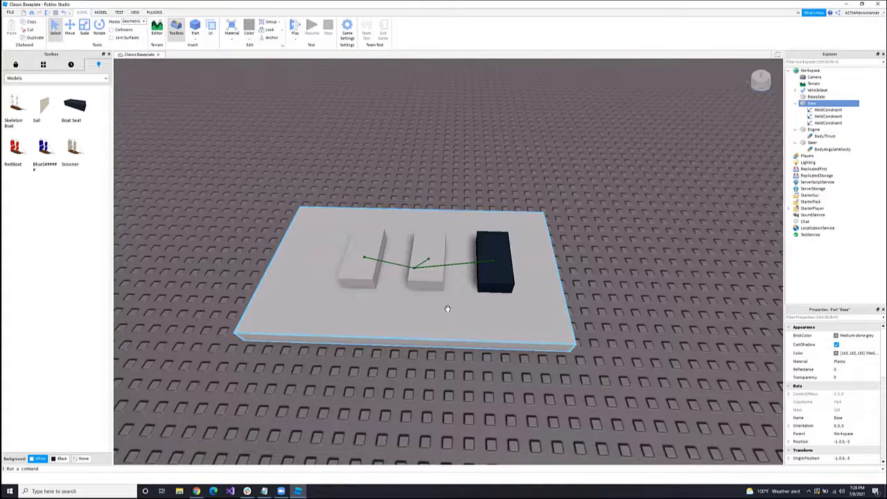
pyautogui.scroll(-3, 447, 308)
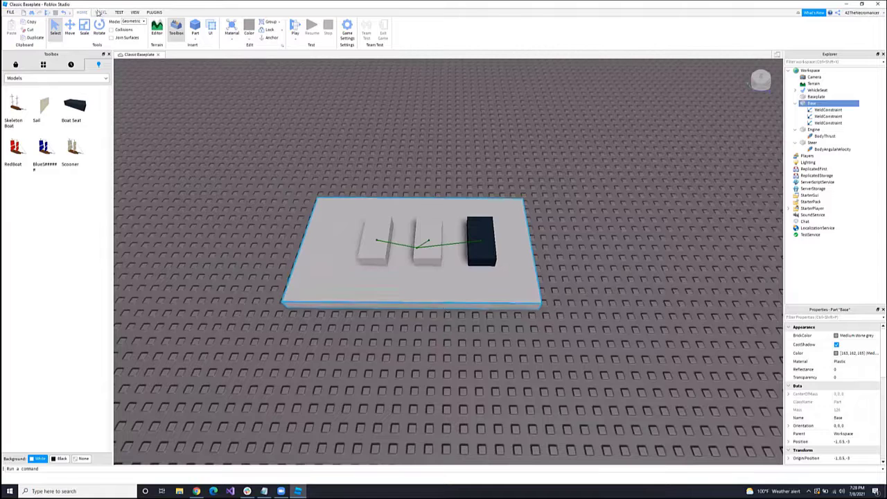
pyautogui.click(101, 13)
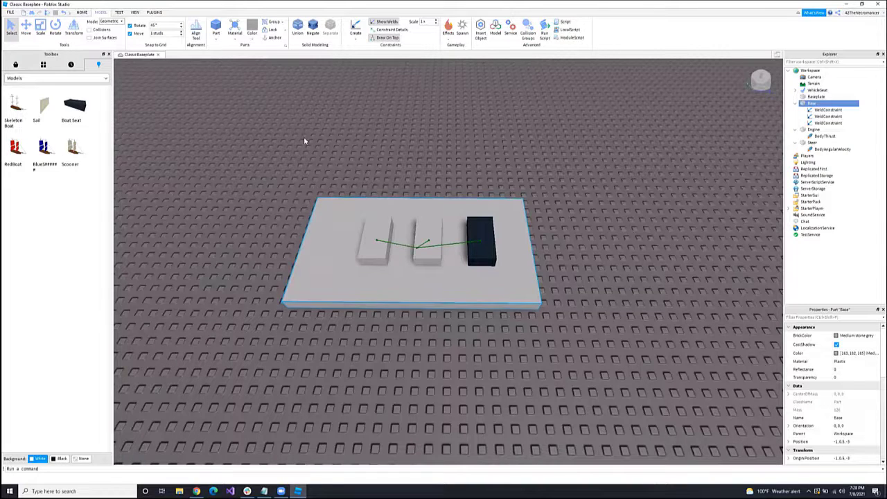
pyautogui.click(234, 39)
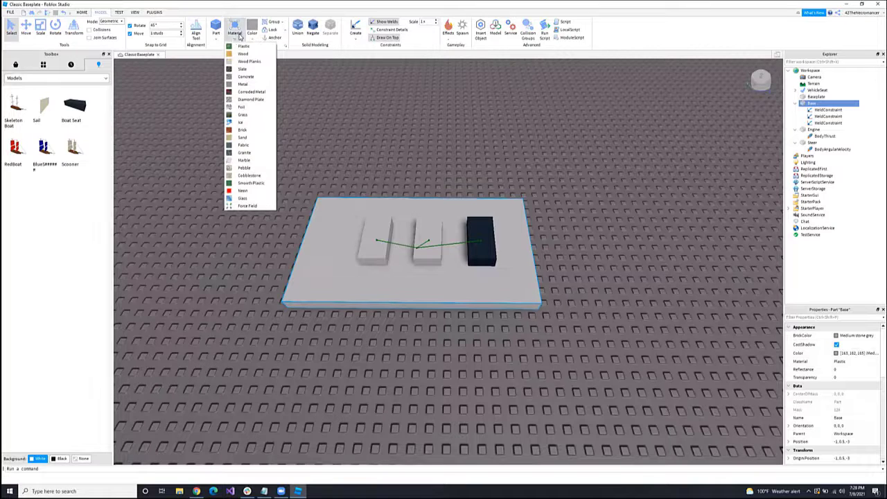
pyautogui.click(255, 61)
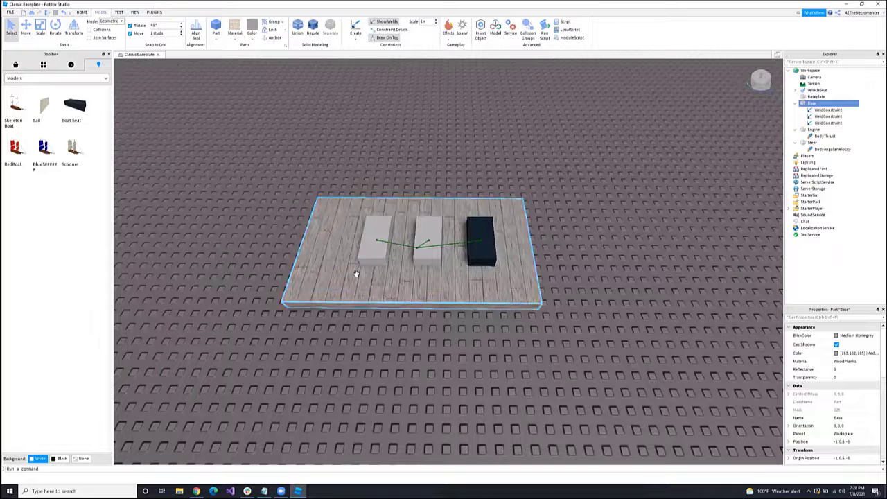
# Step: Color the base slab Dark orange and examine its plank texture up close
pyautogui.click(252, 36)
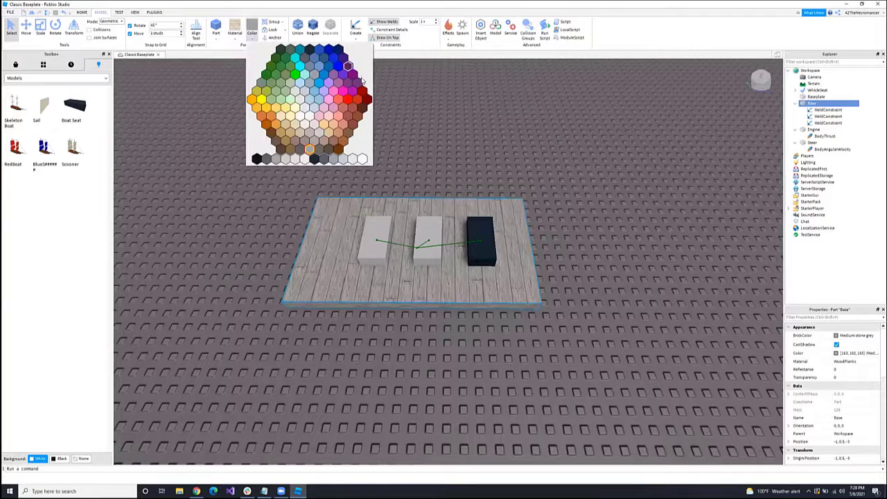
pyautogui.click(342, 144)
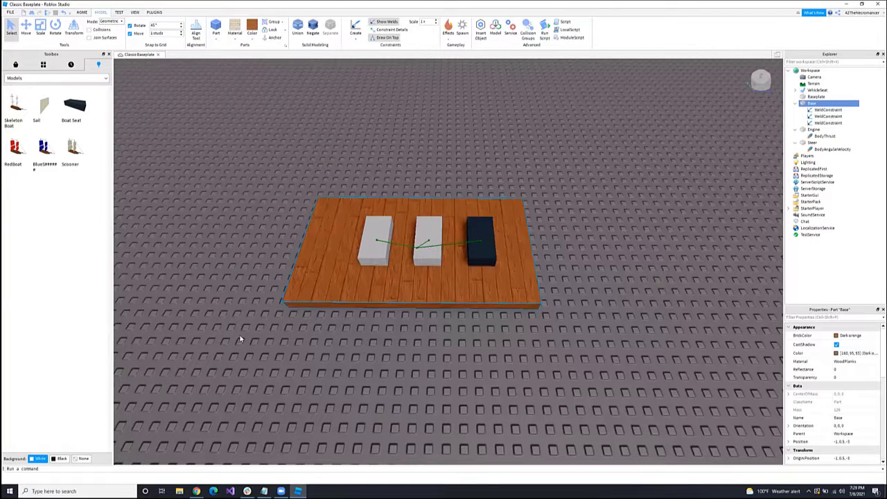
pyautogui.moveTo(245, 337); pyautogui.dragTo(245, 340, button='right')
pyautogui.scroll(3, 246, 341)
pyautogui.scroll(4, 245, 340)
pyautogui.scroll(-3, 457, 278)
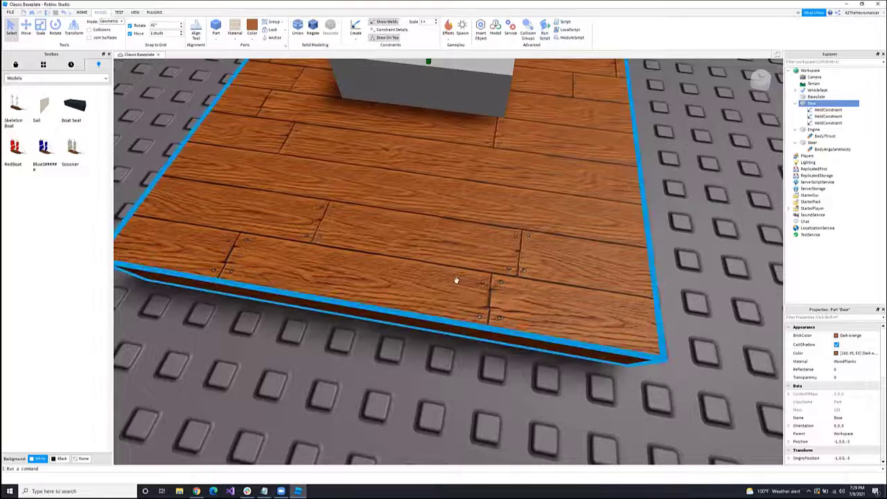
pyautogui.moveTo(458, 277); pyautogui.dragTo(459, 278, button='right')
pyautogui.scroll(-5, 459, 278)
pyautogui.scroll(-1, 401, 248)
pyautogui.scroll(-1, 401, 249)
# Step: Apply the Wood Planks material and Dark orange color to the Steer block
pyautogui.click(401, 251)
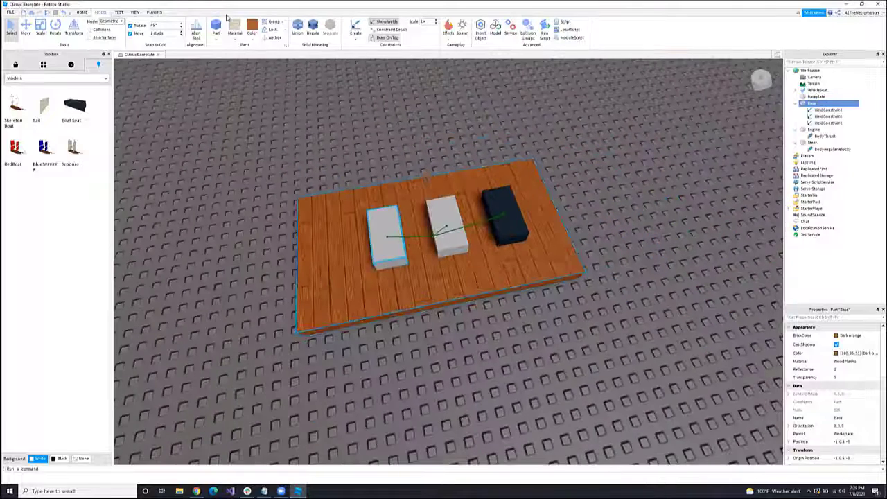
pyautogui.click(236, 27)
pyautogui.click(249, 25)
# Step: Give the Engine block the same Wood Planks material and Dark orange color as the base
pyautogui.click(439, 208)
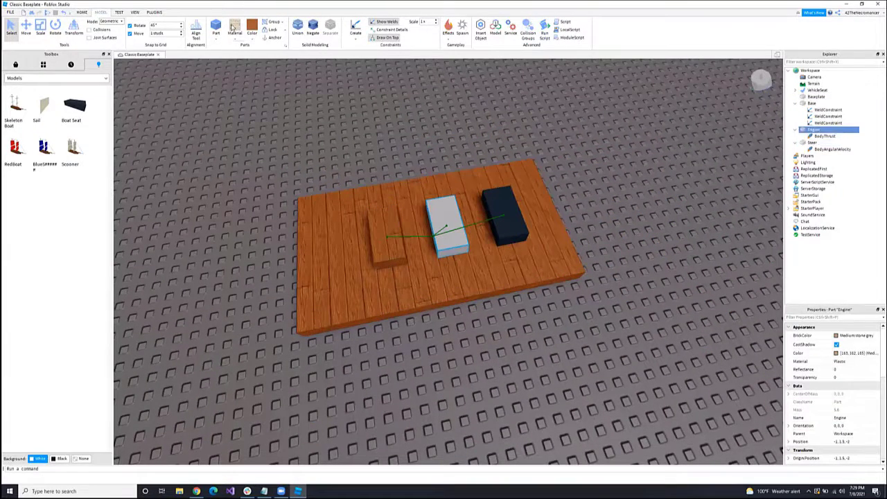
pyautogui.click(234, 27)
pyautogui.click(248, 27)
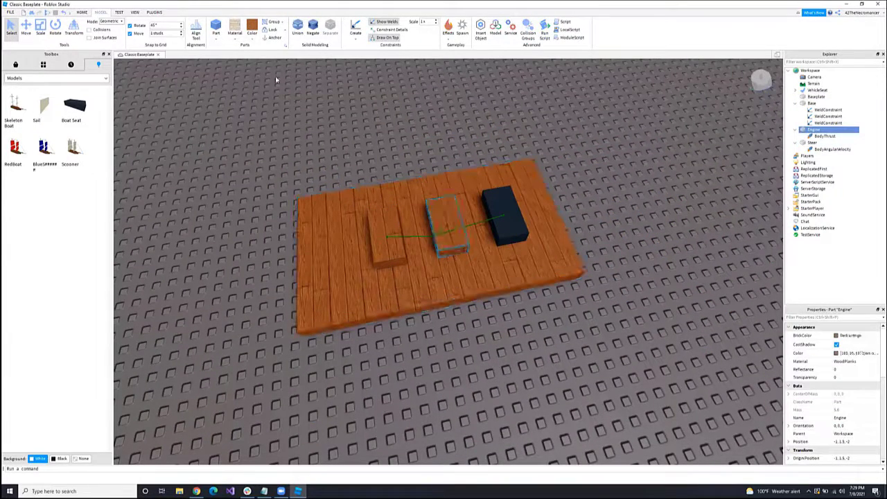
pyautogui.moveTo(313, 157); pyautogui.dragTo(314, 157, button='right')
# Step: Open the BoatScript inside the vehicle seat and enlarge its code for reading
pyautogui.hotkey('alt', 'Tab')
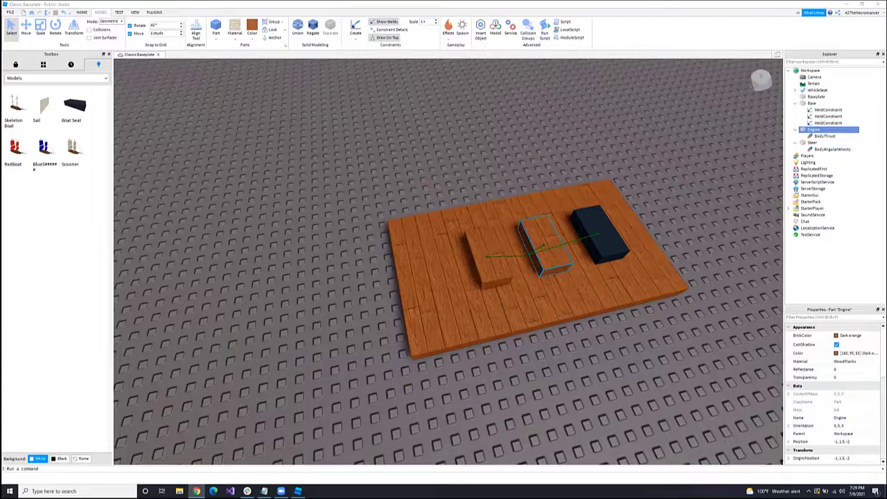
pyautogui.click(699, 208)
pyautogui.press('d')
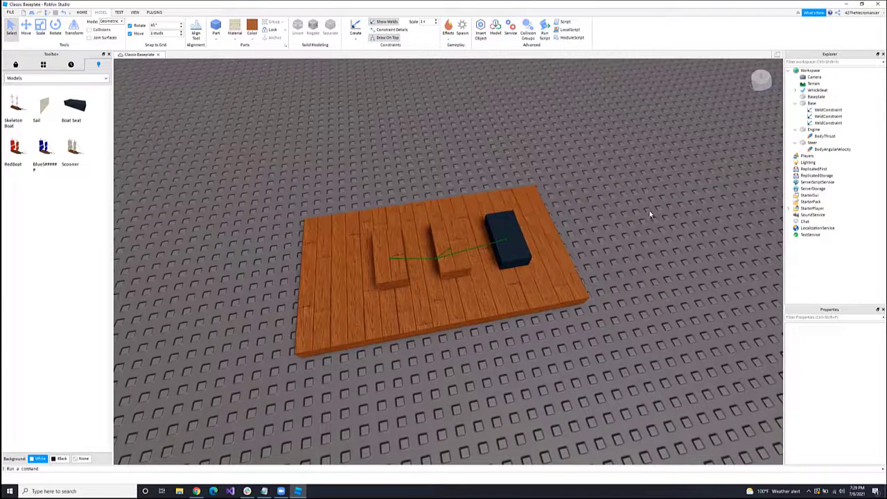
pyautogui.click(795, 90)
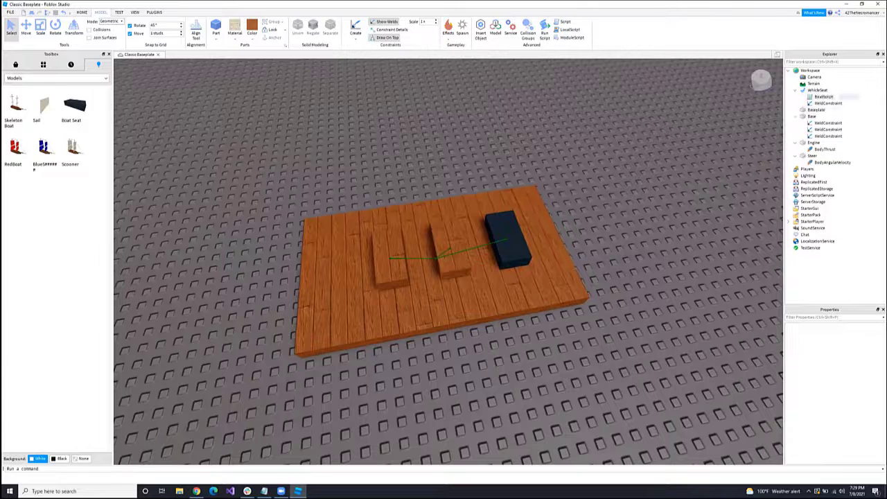
pyautogui.doubleClick(836, 97)
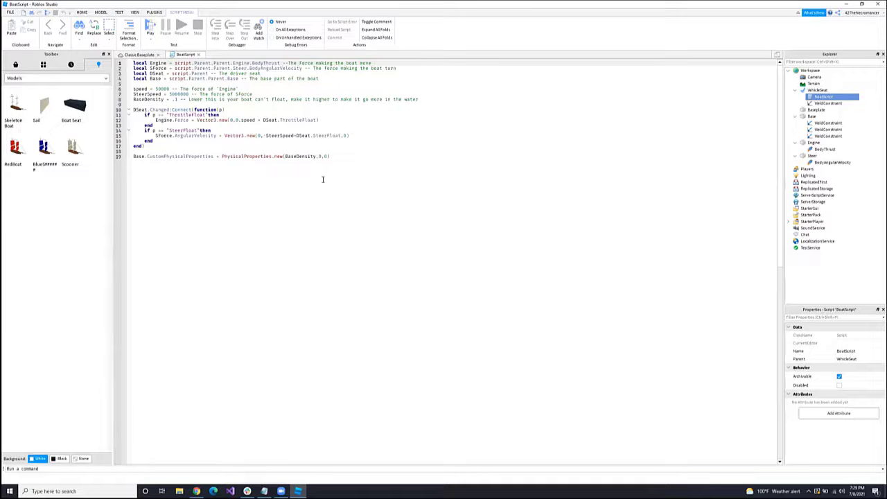
pyautogui.keyDown('ctrl'); pyautogui.scroll(6, 322, 180); pyautogui.keyUp('ctrl')
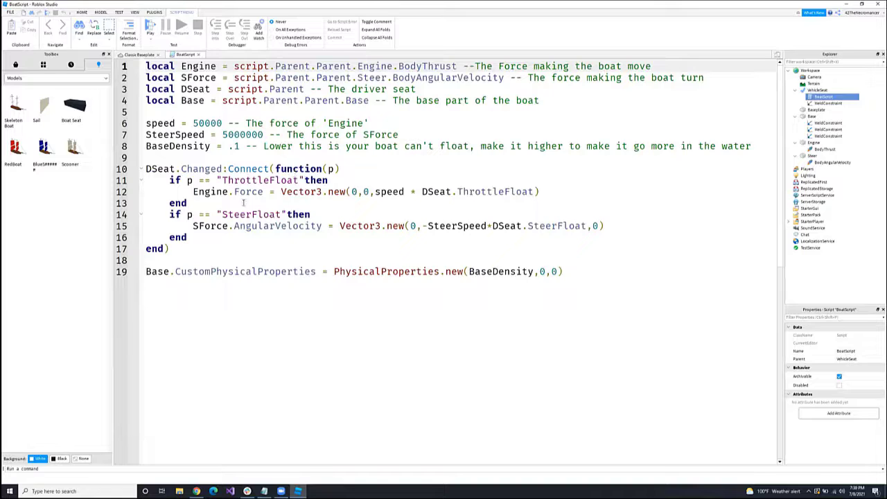
# Step: Examine the script's throttle and steering force lines and the speed and SteerSpeed variables that drive them
pyautogui.doubleClick(470, 192)
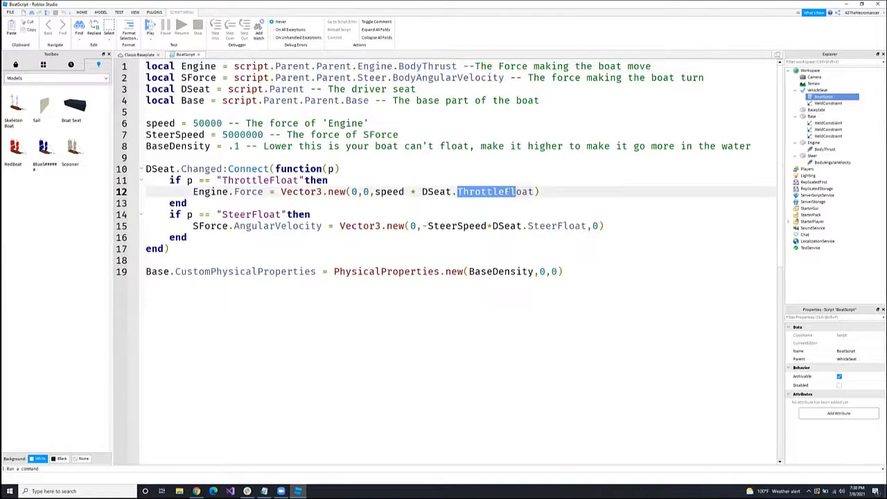
pyautogui.click(410, 196)
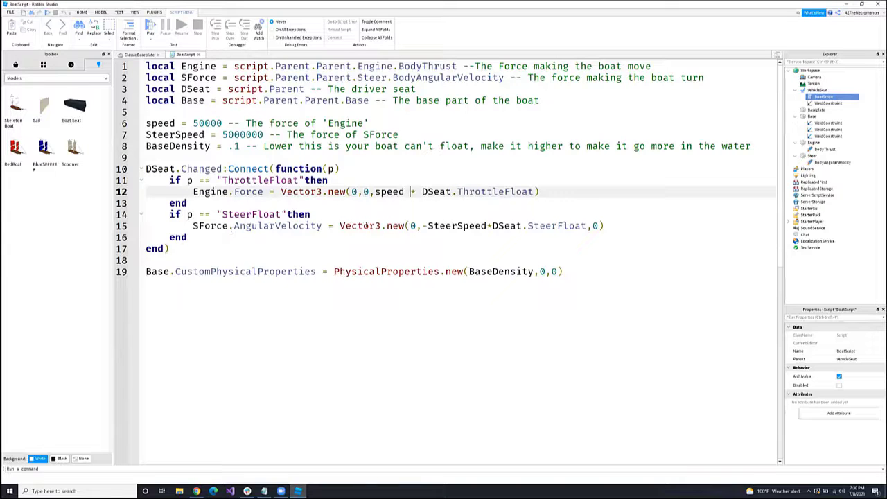
pyautogui.moveTo(228, 225); pyautogui.dragTo(604, 226)
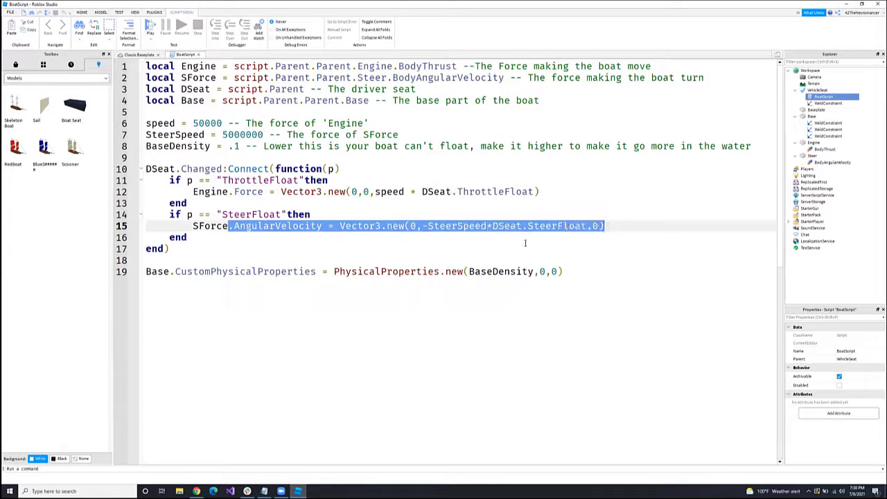
pyautogui.click(369, 216)
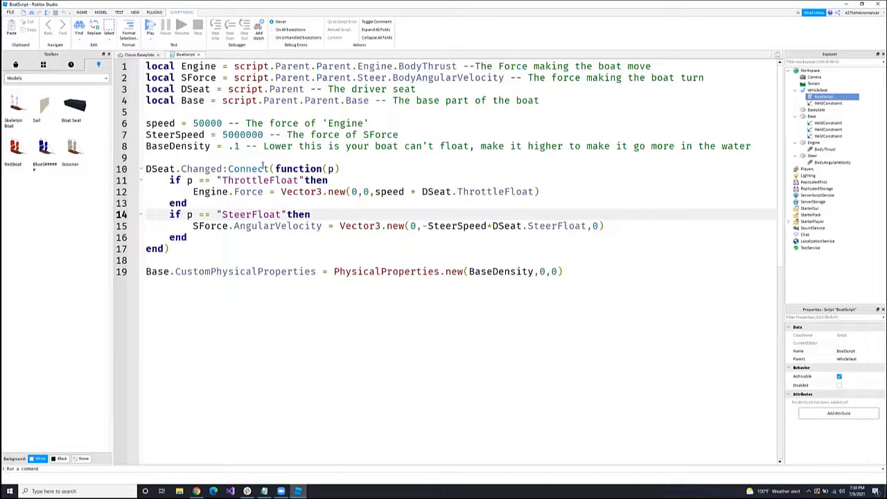
pyautogui.doubleClick(207, 123)
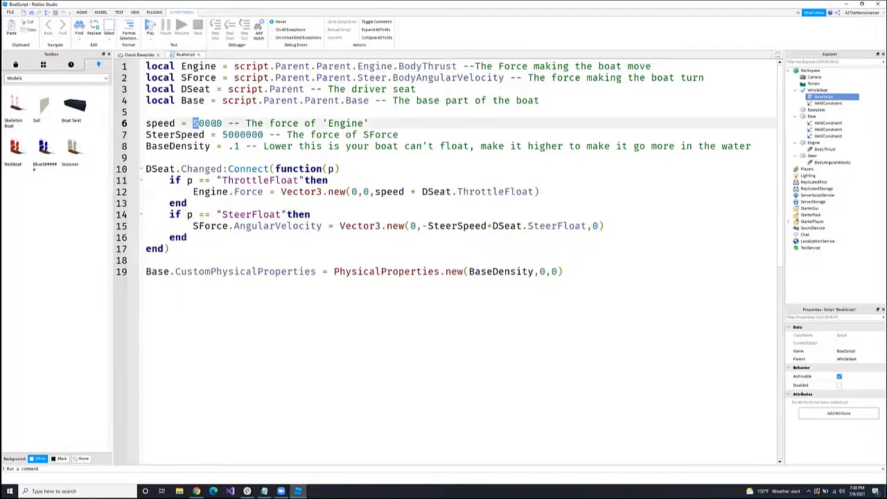
pyautogui.doubleClick(243, 135)
pyautogui.doubleClick(208, 123)
pyautogui.click(222, 135)
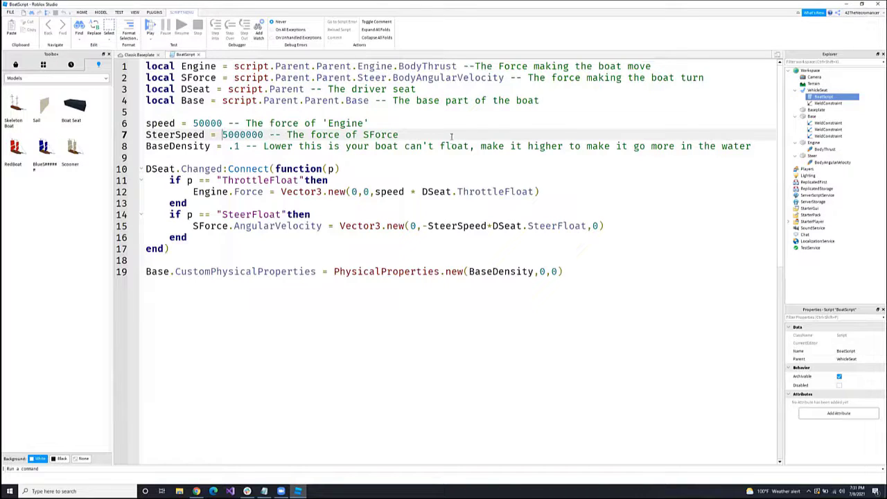
# Step: Return to the Classic Baseplate scene and review the vehicle seat, Engine block and base slab
pyautogui.click(131, 54)
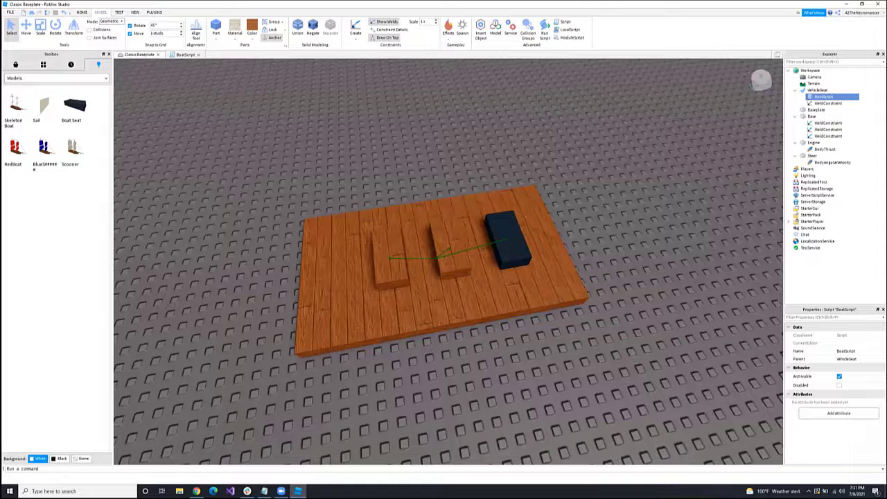
pyautogui.hotkey('alt', 'Tab')
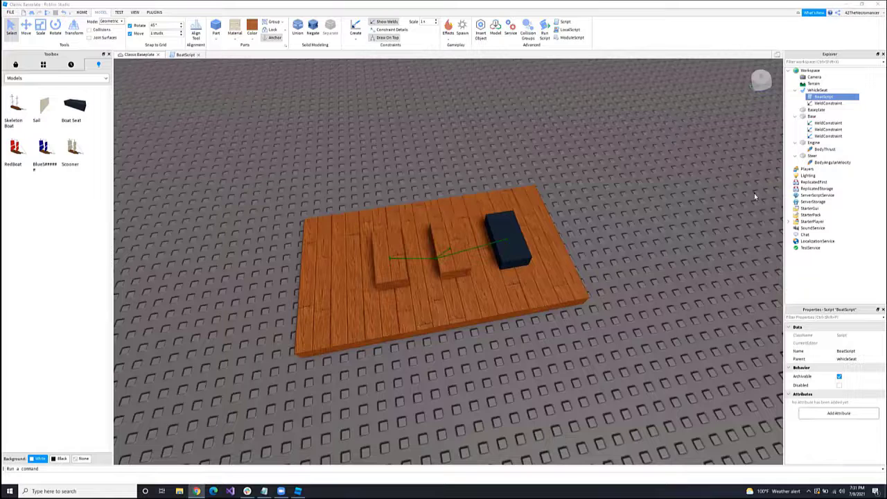
pyautogui.click(506, 239)
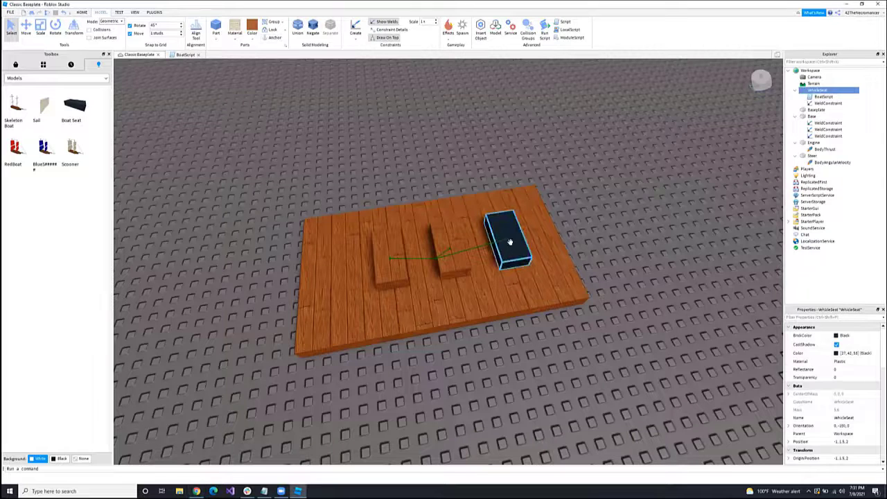
pyautogui.click(462, 250)
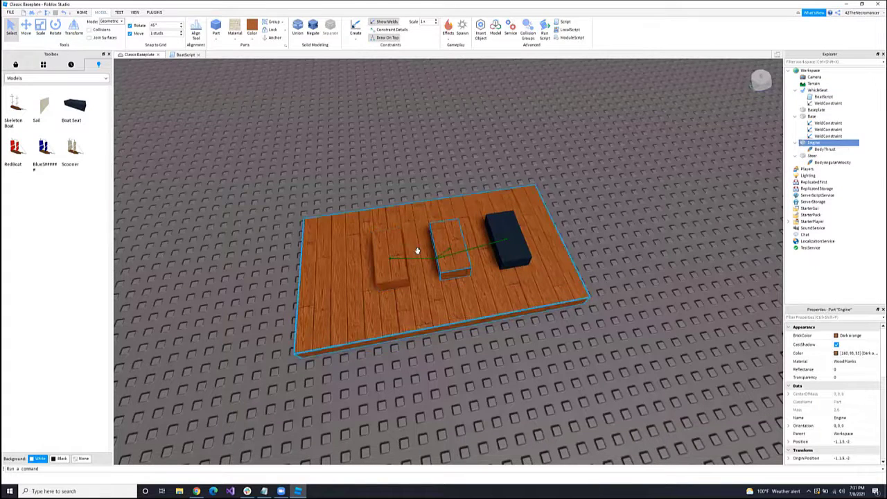
pyautogui.click(543, 207)
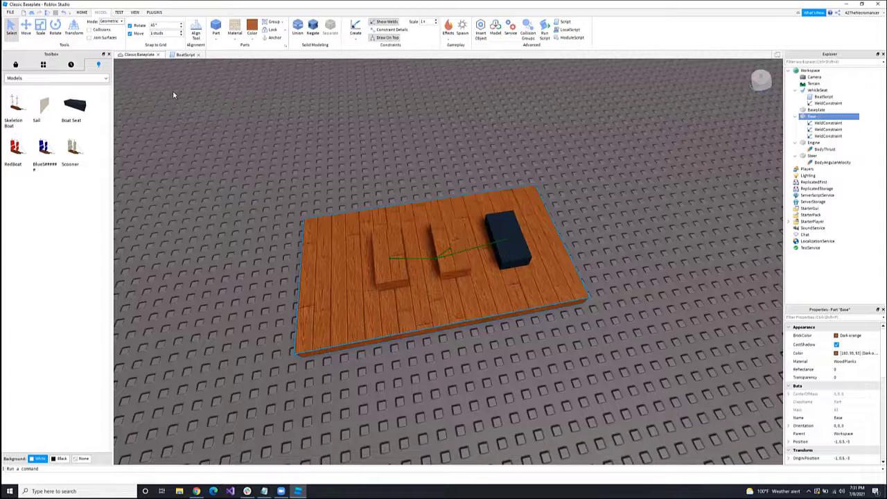
# Step: Scale the base slab longer and wider around the seat and the Engine and Steer blocks
pyautogui.click(26, 27)
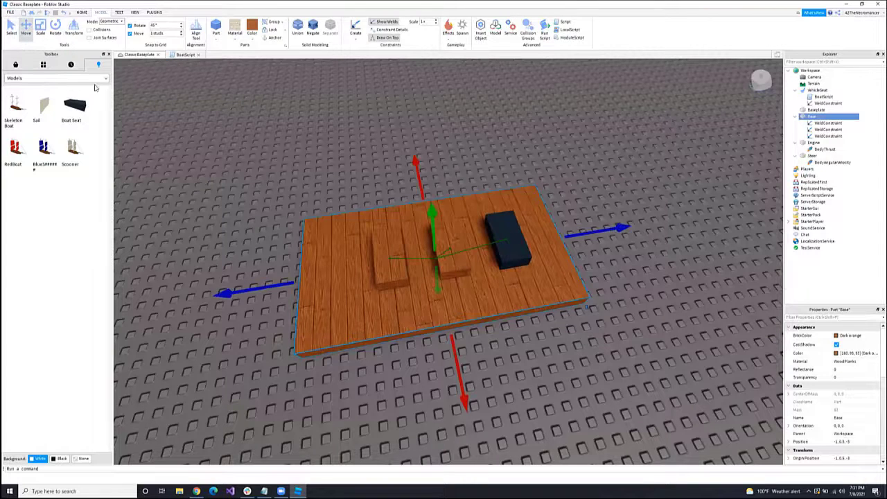
pyautogui.click(40, 28)
pyautogui.click(55, 28)
pyautogui.moveTo(239, 164); pyautogui.dragTo(228, 156, button='right')
pyautogui.click(40, 33)
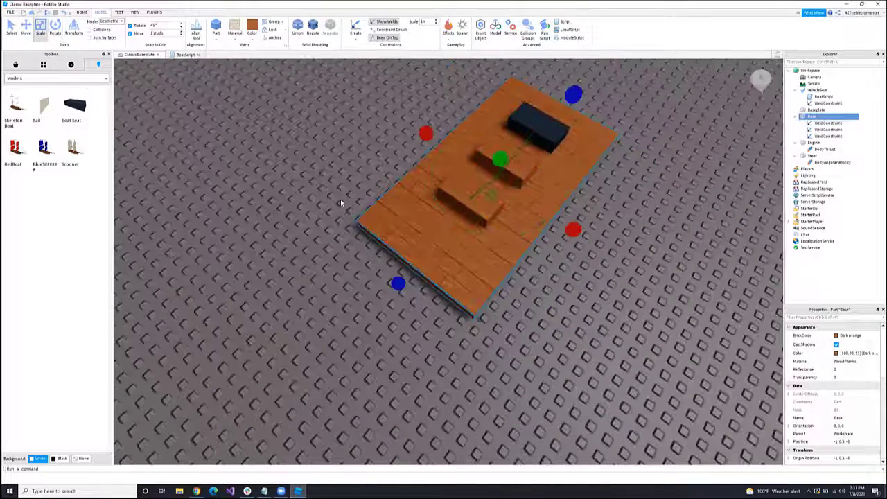
pyautogui.scroll(3, 409, 333)
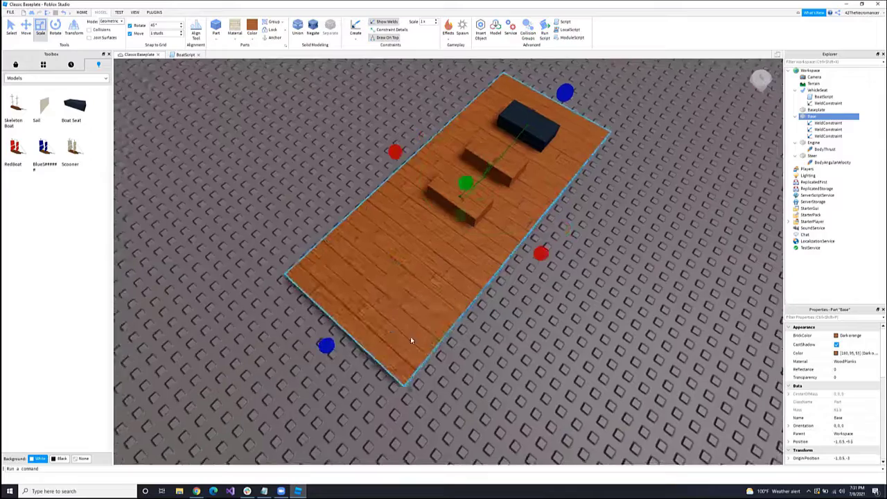
pyautogui.moveTo(411, 340); pyautogui.dragTo(416, 339, button='right')
pyautogui.scroll(-3, 498, 224)
pyautogui.moveTo(499, 223); pyautogui.dragTo(564, 232)
pyautogui.moveTo(397, 278); pyautogui.dragTo(392, 295)
pyautogui.moveTo(414, 157); pyautogui.dragTo(414, 142)
pyautogui.moveTo(558, 228); pyautogui.dragTo(557, 229, button='right')
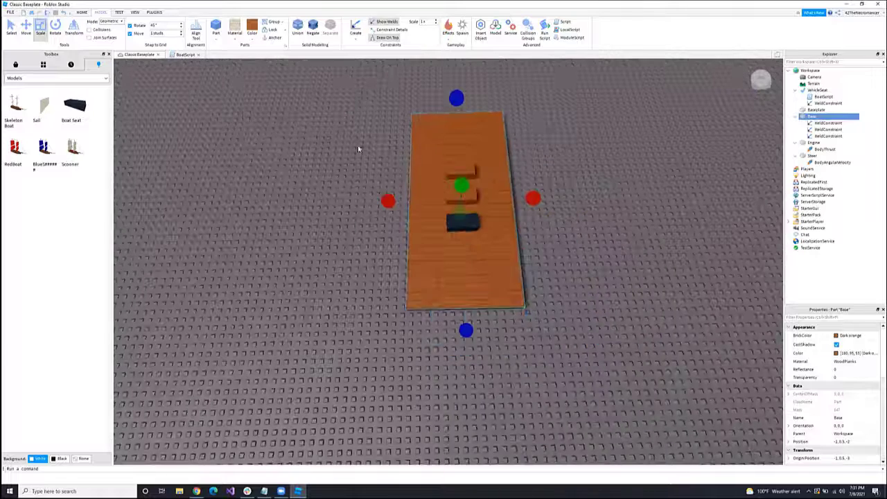
# Step: Add a block part, turn it 90 degrees and scale it into a low wall along the base slab's long edge
pyautogui.click(215, 29)
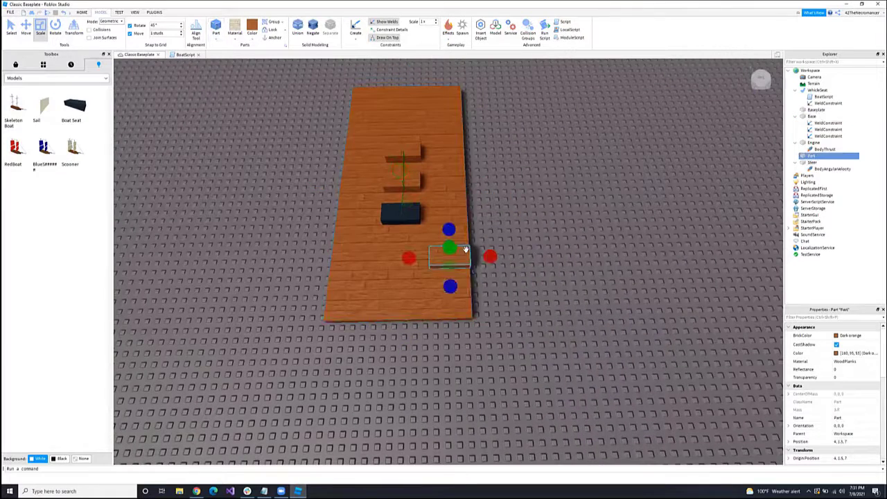
pyautogui.hotkey('ctrl', 'r')
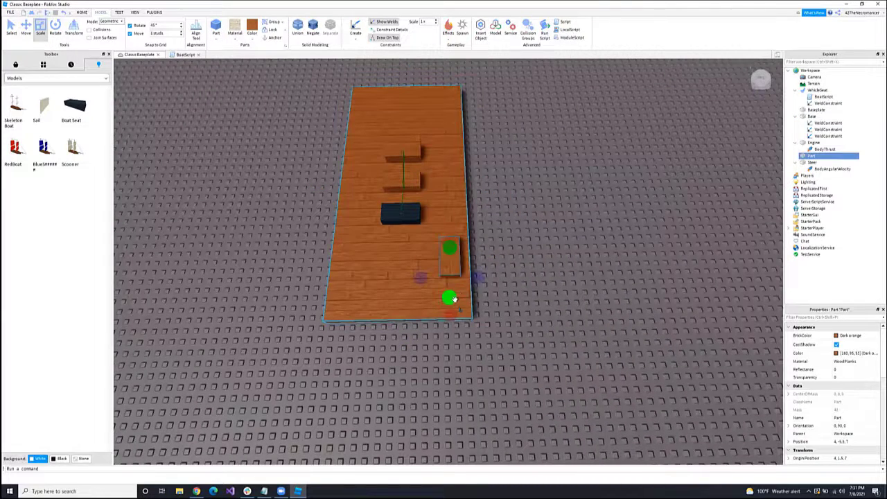
pyautogui.moveTo(450, 317); pyautogui.dragTo(451, 348)
pyautogui.moveTo(459, 293); pyautogui.dragTo(467, 297)
pyautogui.moveTo(419, 293); pyautogui.dragTo(418, 184, button='right')
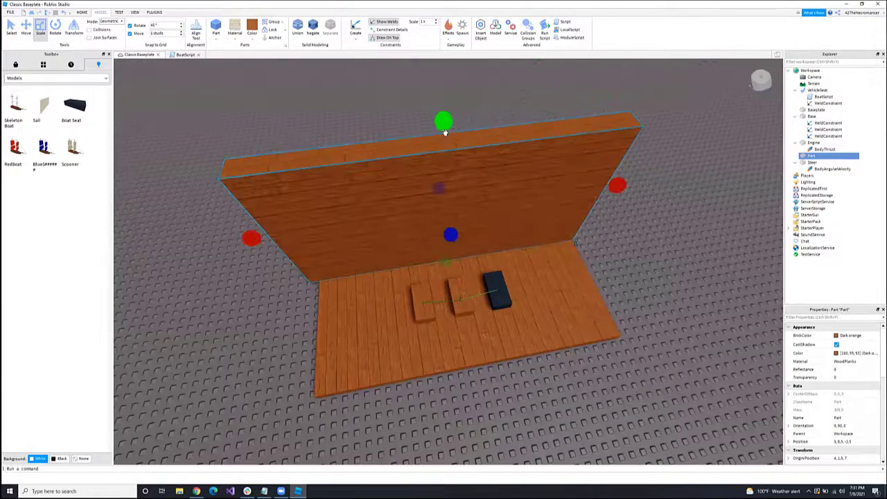
pyautogui.moveTo(443, 123); pyautogui.dragTo(451, 231)
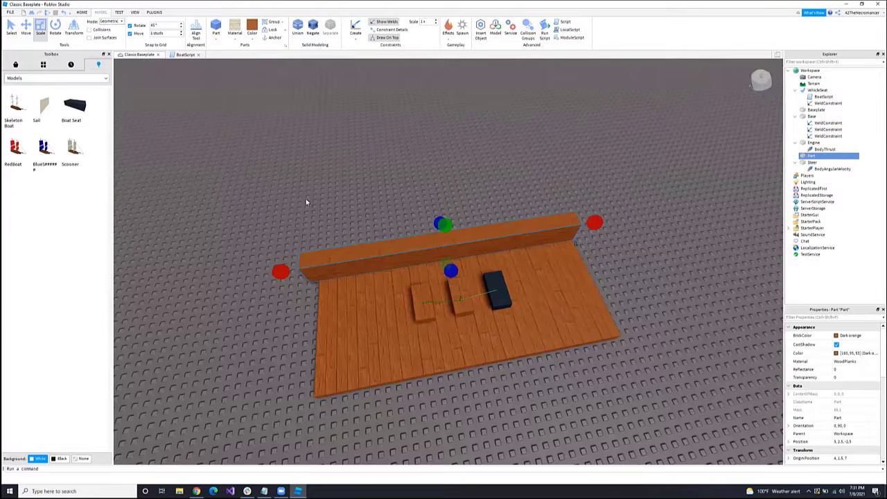
# Step: Select the base, side wall, seat, Engine and Steer parts together and delete them
pyautogui.moveTo(247, 144); pyautogui.dragTo(655, 388)
pyautogui.click(680, 243)
pyautogui.moveTo(311, 202); pyautogui.dragTo(638, 415)
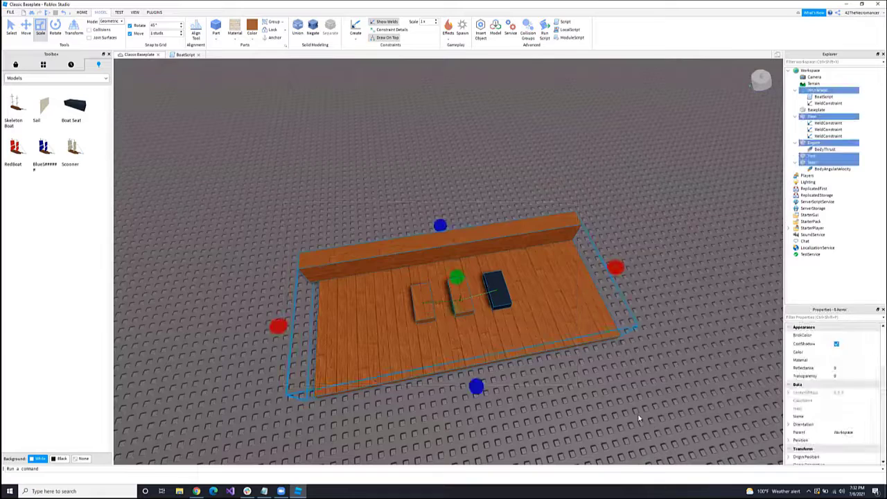
pyautogui.press('Delete')
# Step: Insert the Skeleton Boat model onto the empty baseplate
pyautogui.moveTo(236, 232); pyautogui.dragTo(545, 239)
pyautogui.moveTo(545, 240); pyautogui.dragTo(546, 241, button='right')
pyautogui.scroll(-5, 547, 239)
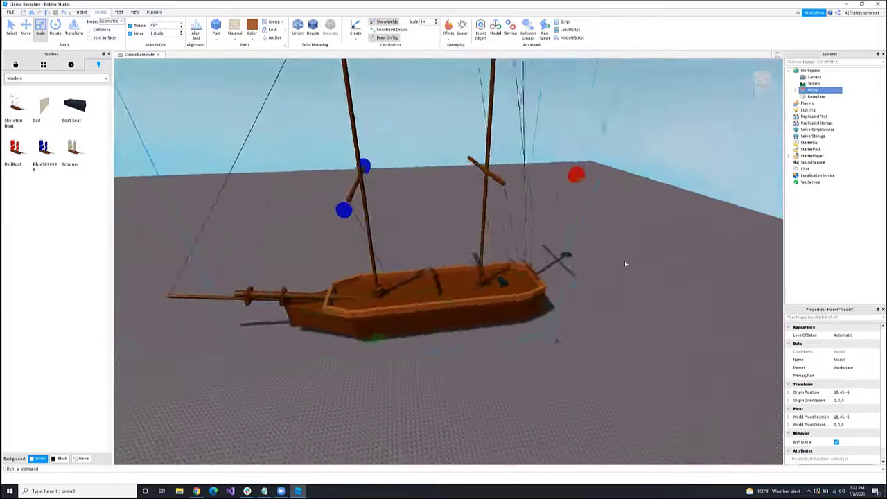
pyautogui.click(625, 263)
# Step: Examine the Skeleton Boat's deck, masts, railing and seat up close
pyautogui.moveTo(578, 267); pyautogui.dragTo(578, 267, button='right')
pyautogui.scroll(4, 494, 231)
pyautogui.moveTo(503, 239); pyautogui.dragTo(503, 239, button='right')
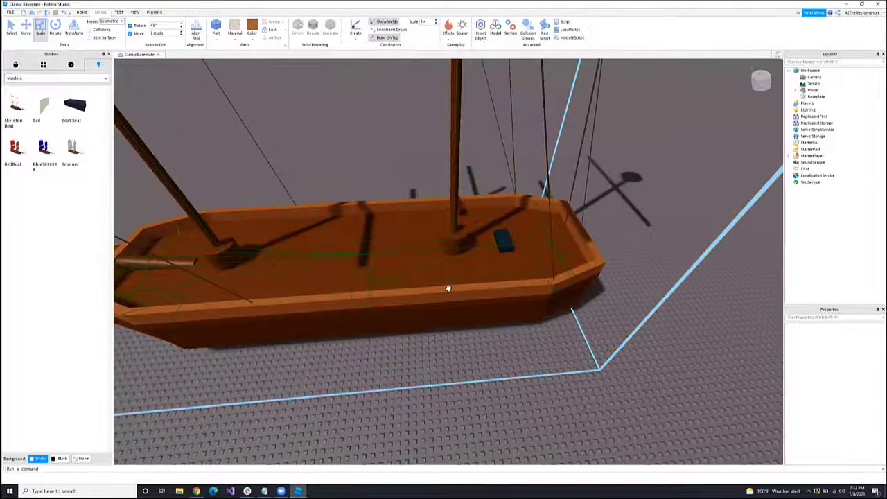
pyautogui.scroll(-5, 448, 289)
pyautogui.scroll(3, 388, 292)
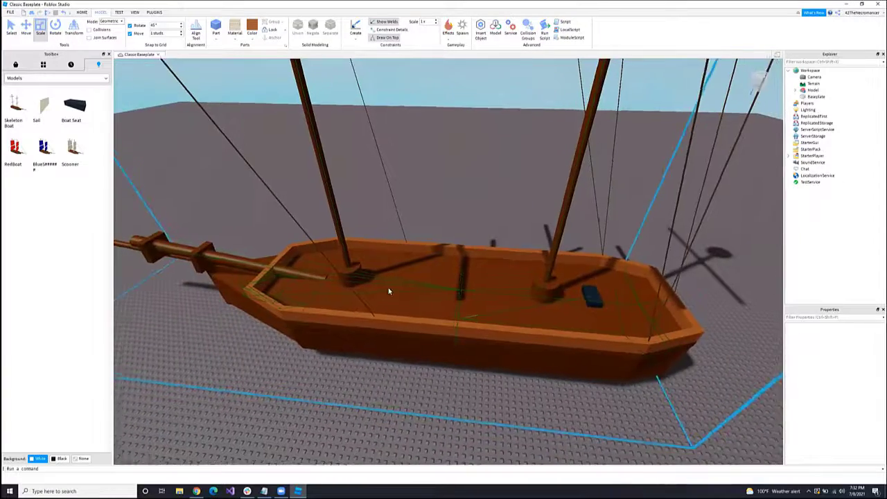
pyautogui.moveTo(389, 292); pyautogui.dragTo(389, 290, button='right')
pyautogui.scroll(-2, 390, 291)
pyautogui.scroll(2, 389, 291)
pyautogui.scroll(3, 388, 290)
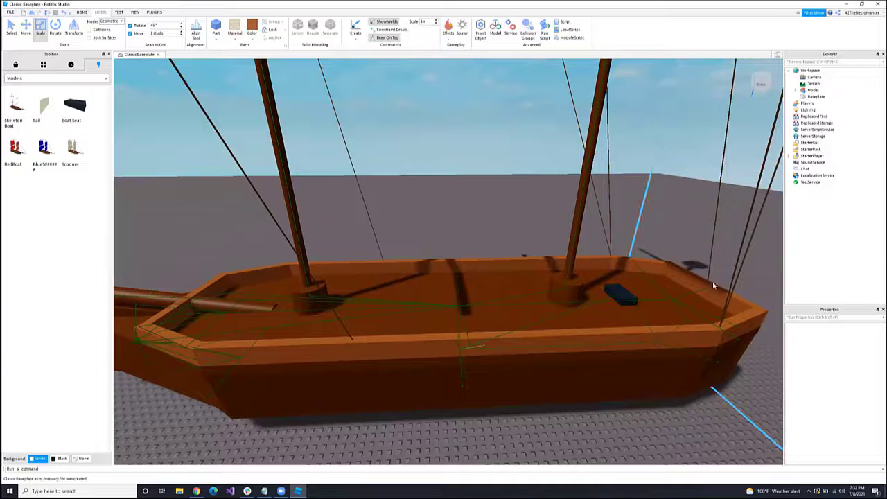
pyautogui.scroll(-3, 477, 314)
pyautogui.moveTo(477, 313); pyautogui.dragTo(480, 316, button='right')
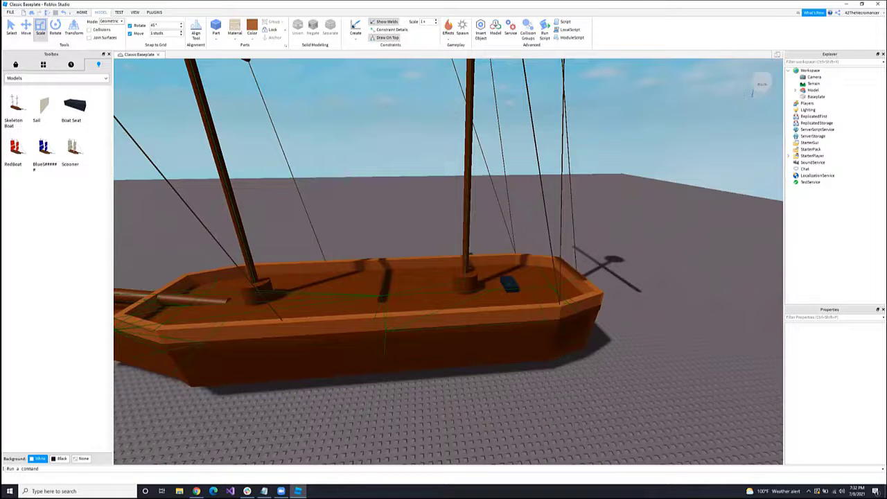
# Step: Examine the Skeleton Boat's bow, hull sides and weld lines from a low viewpoint
pyautogui.press('a')
pyautogui.moveTo(641, 241); pyautogui.dragTo(642, 240, button='right')
pyautogui.press('d')
pyautogui.press('s')
pyautogui.press('a')
pyautogui.press('w')
pyautogui.moveTo(479, 291); pyautogui.dragTo(501, 263, button='right')
pyautogui.press('q')
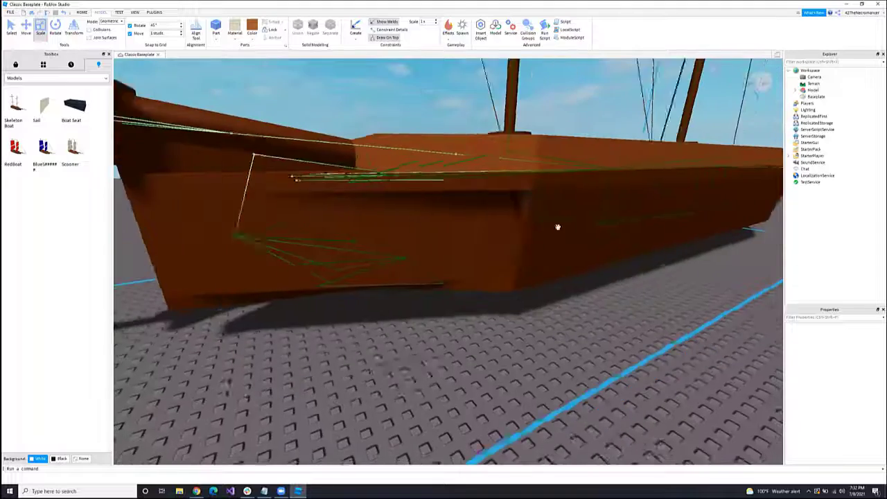
pyautogui.press('d')
pyautogui.press('a')
pyautogui.press('e')
pyautogui.moveTo(437, 247); pyautogui.dragTo(439, 243, button='right')
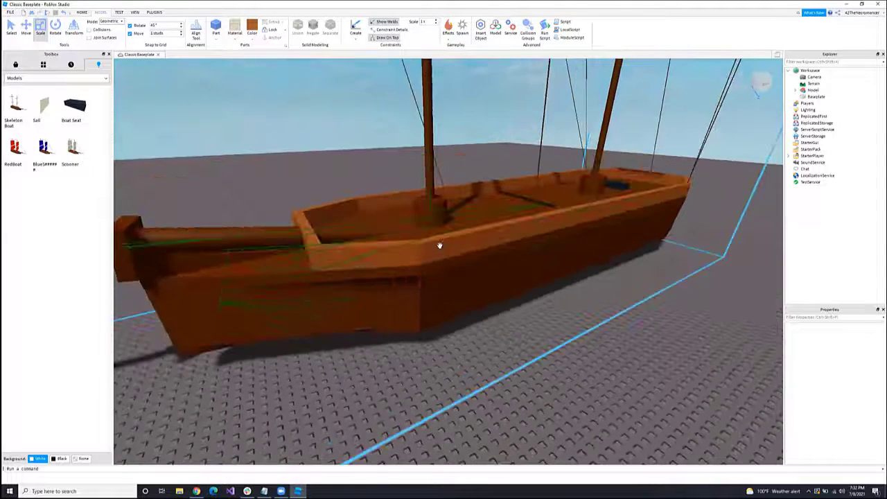
# Step: Ungroup the inserted boat model so that its Boat folder sits directly in the workspace
pyautogui.click(439, 243)
pyautogui.hotkey('ctrl', 'u')
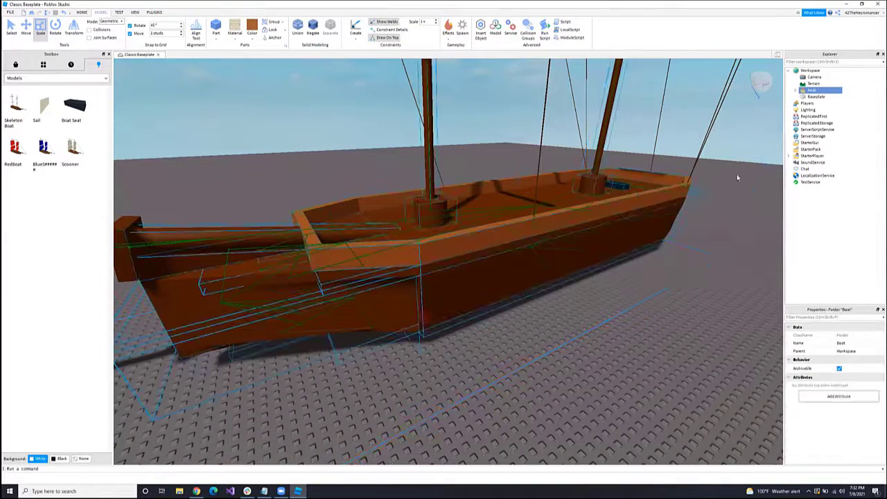
pyautogui.click(739, 204)
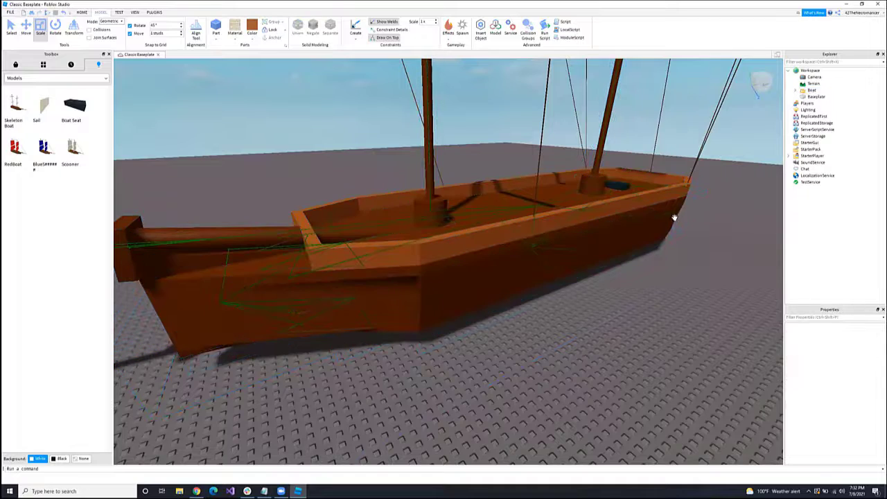
# Step: Move the boat's flat Burnt Sienna wood slab out of the hull onto the open baseplate and view it from above
pyautogui.moveTo(727, 200); pyautogui.dragTo(527, 246, button='right')
pyautogui.click(554, 214)
pyautogui.press('f')
pyautogui.moveTo(527, 246); pyautogui.dragTo(519, 99)
pyautogui.press('f')
pyautogui.moveTo(590, 145); pyautogui.dragTo(590, 144, button='right')
pyautogui.moveTo(419, 210); pyautogui.dragTo(419, 210, button='right')
pyautogui.moveTo(347, 285); pyautogui.dragTo(426, 230, button='right')
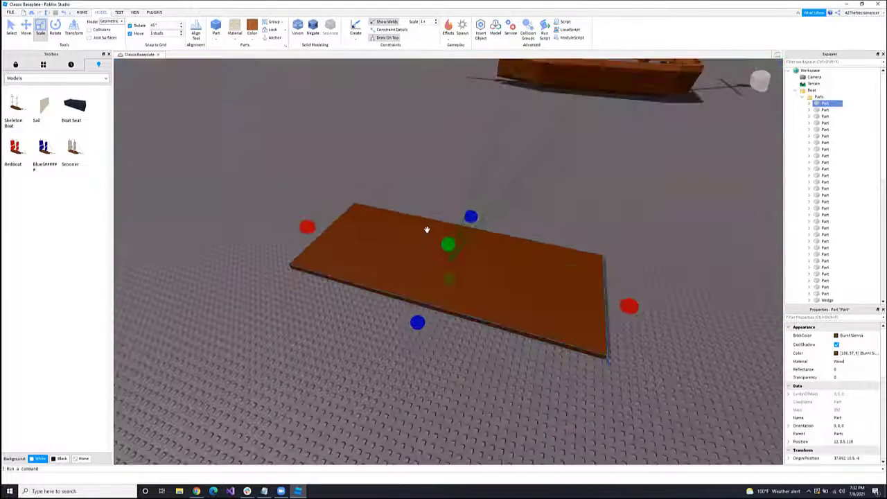
# Step: Undo the last move of the Burnt Sienna wood slab so it sits back in the boat's hull
pyautogui.moveTo(436, 195); pyautogui.dragTo(427, 191, button='right')
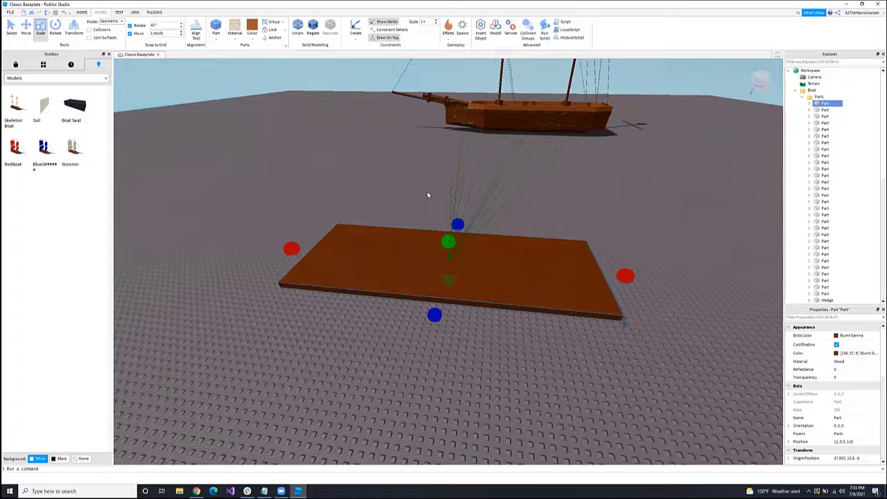
pyautogui.hotkey('ctrl', 'z')
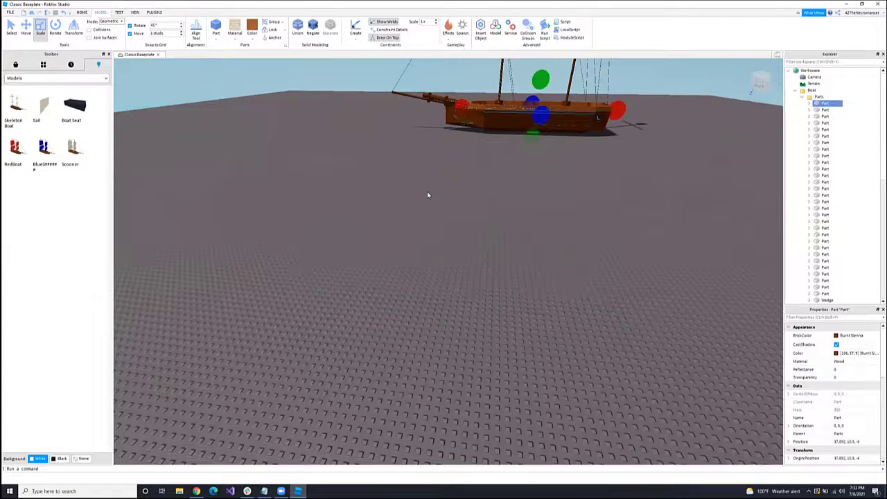
pyautogui.press('w')
pyautogui.press('w')
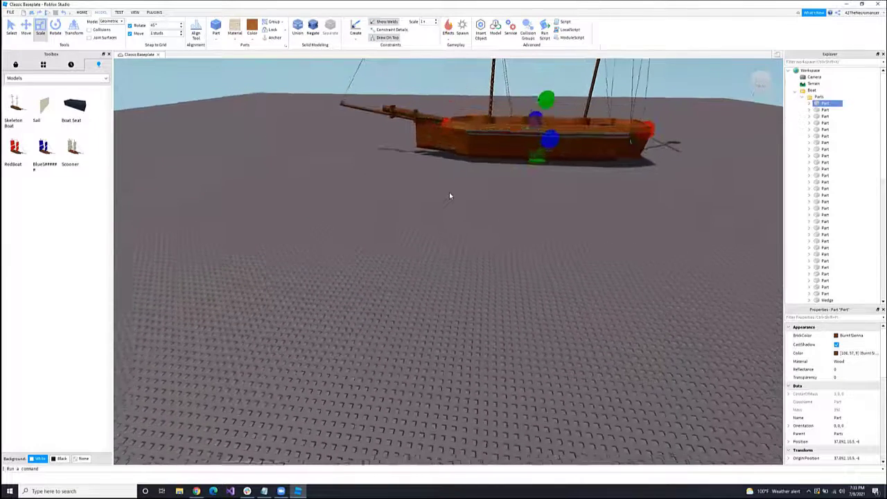
pyautogui.press('w')
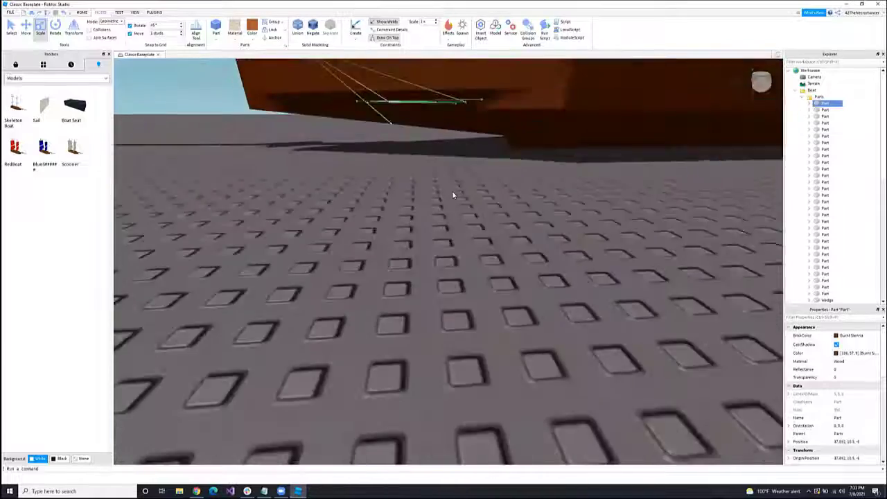
# Step: Inspect the weld constraint and weld lines between the wedges at the base of the bow
pyautogui.moveTo(453, 194); pyautogui.dragTo(455, 195, button='right')
pyautogui.click(534, 224)
pyautogui.moveTo(554, 253); pyautogui.dragTo(554, 251, button='right')
pyautogui.press('q')
pyautogui.moveTo(388, 161); pyautogui.dragTo(386, 159, button='right')
pyautogui.click(450, 147)
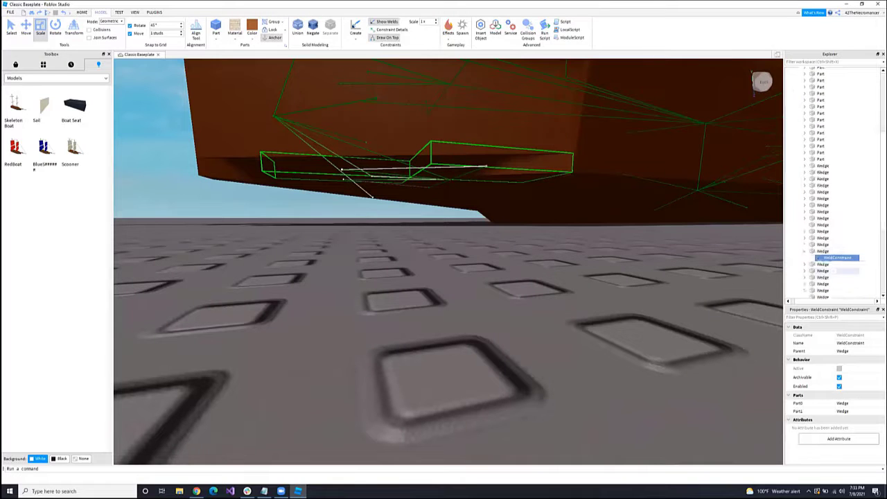
pyautogui.moveTo(490, 222); pyautogui.dragTo(494, 248, button='right')
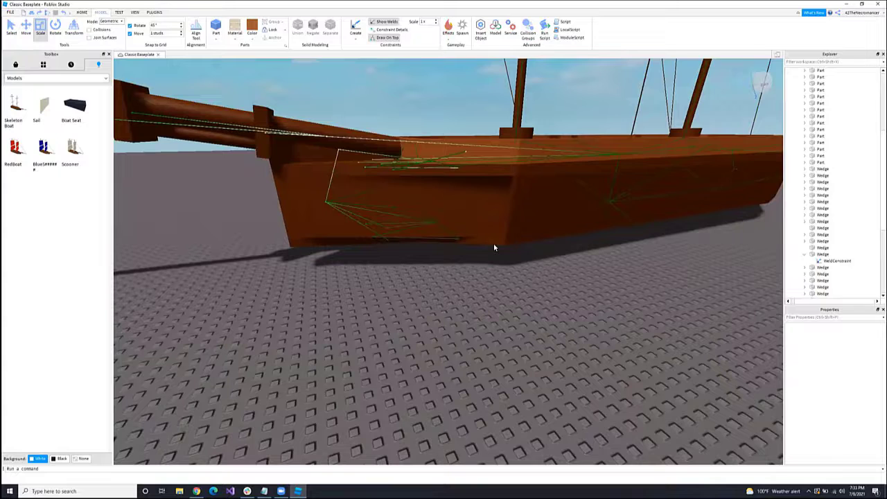
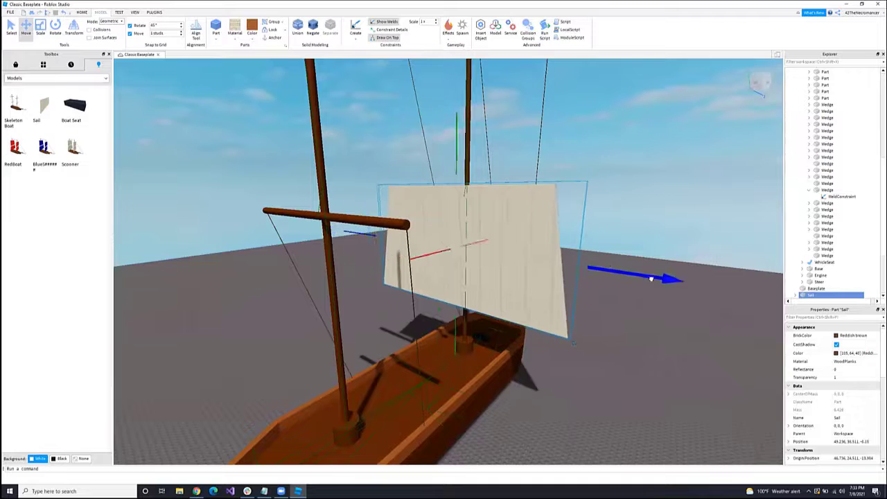
# Step: Lower the inserted Sail along the aft mast to line it up with the lower crossbar
pyautogui.moveTo(681, 229); pyautogui.dragTo(681, 231, button='right')
pyautogui.scroll(-5, 681, 231)
pyautogui.moveTo(478, 220); pyautogui.dragTo(475, 218, button='right')
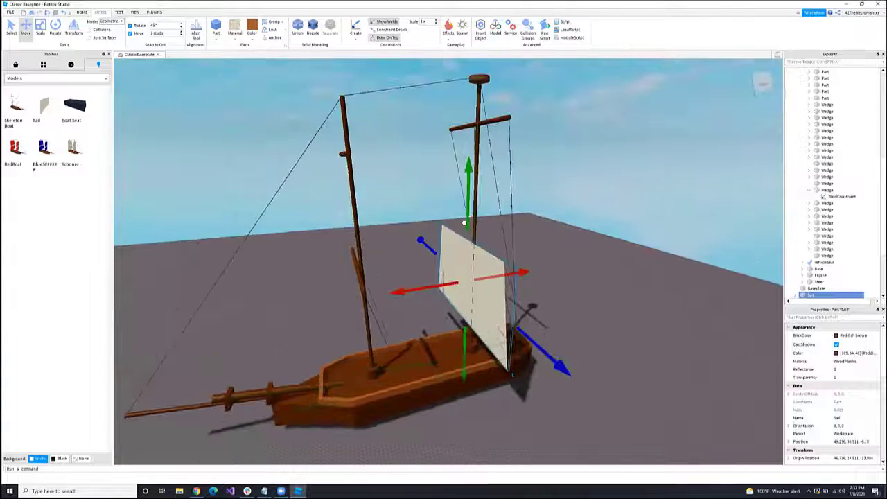
pyautogui.moveTo(466, 215); pyautogui.dragTo(467, 221)
pyautogui.moveTo(591, 248); pyautogui.dragTo(591, 247, button='right')
# Step: Scale the sail narrower on both sides and shorten it from its lower edge to fit the aft mast's lower crossbar
pyautogui.moveTo(178, 130); pyautogui.dragTo(46, 35, button='right')
pyautogui.hotkey('ctrl', '3')
pyautogui.moveTo(557, 336); pyautogui.dragTo(533, 327)
pyautogui.moveTo(337, 235); pyautogui.dragTo(348, 239)
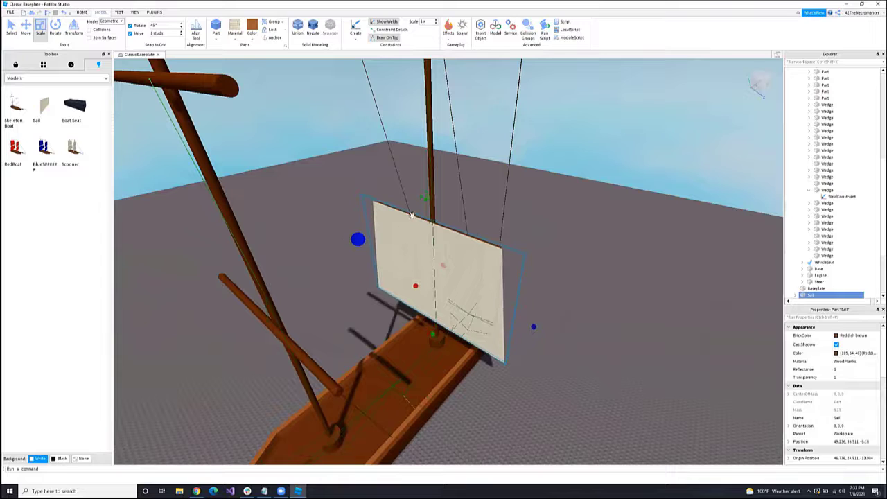
pyautogui.moveTo(440, 335); pyautogui.dragTo(440, 323)
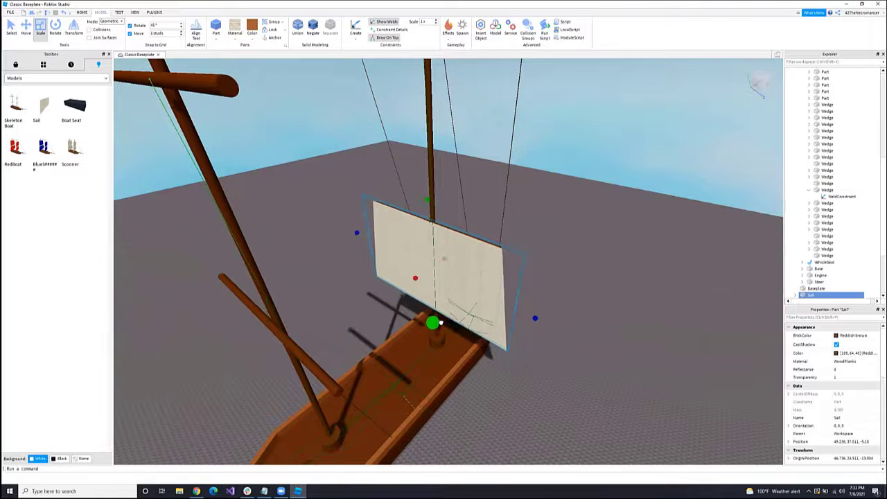
pyautogui.click(613, 295)
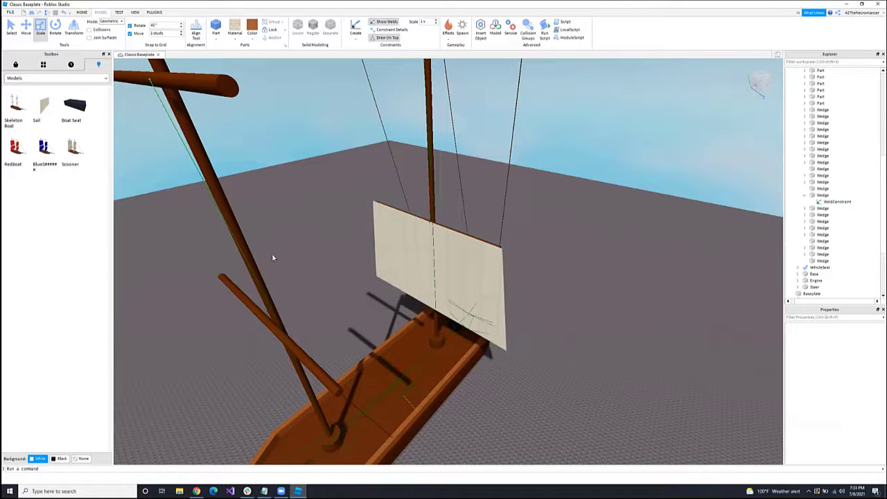
pyautogui.scroll(-6, 373, 330)
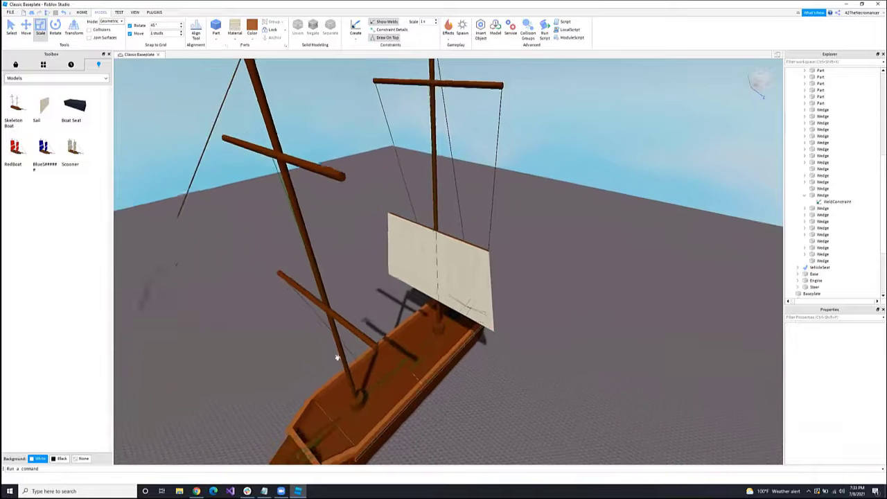
pyautogui.scroll(-4, 134, 337)
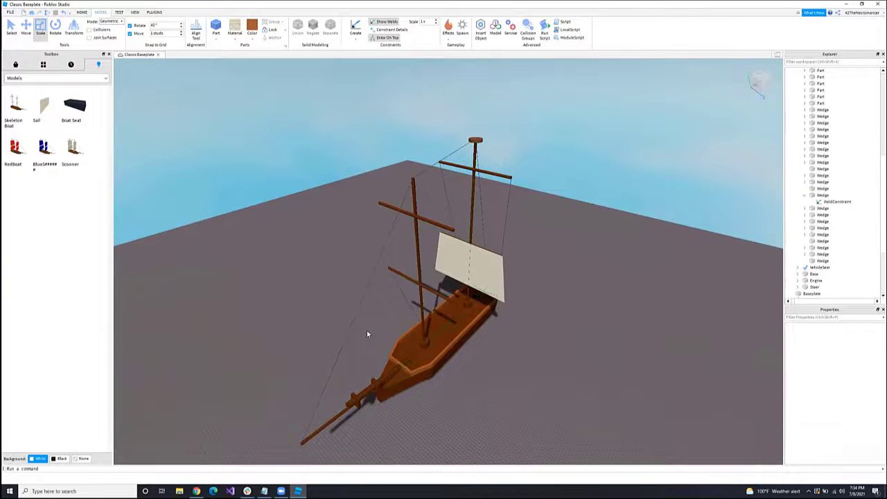
pyautogui.moveTo(369, 318); pyautogui.dragTo(369, 316, button='right')
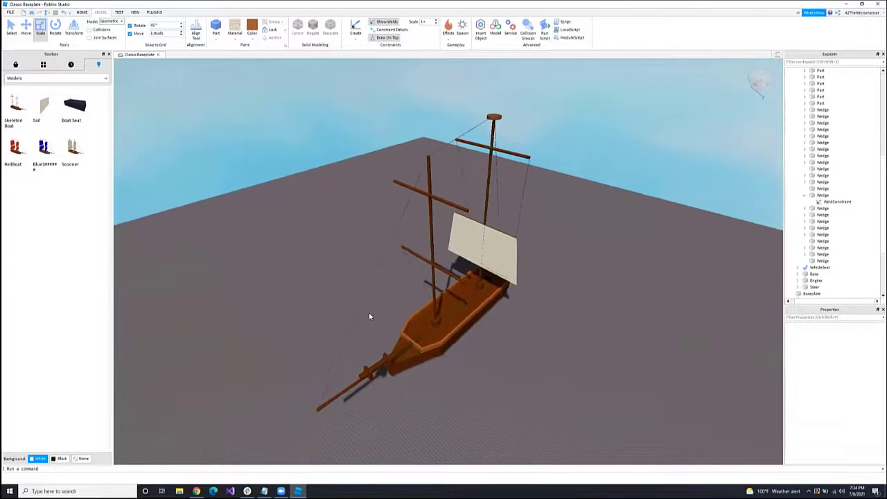
# Step: Search the marketplace models for "Boat", insert the Speed Boat beside the sailing boat and view it from several angles
pyautogui.click(15, 65)
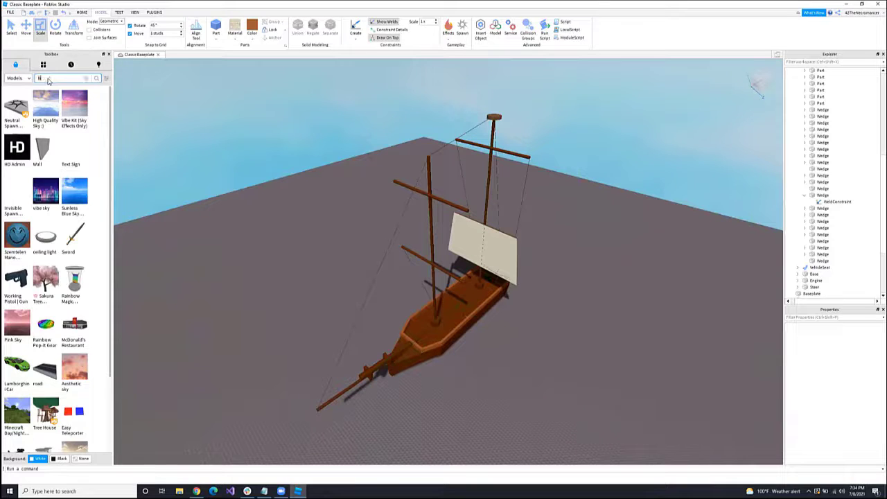
pyautogui.press('Return')
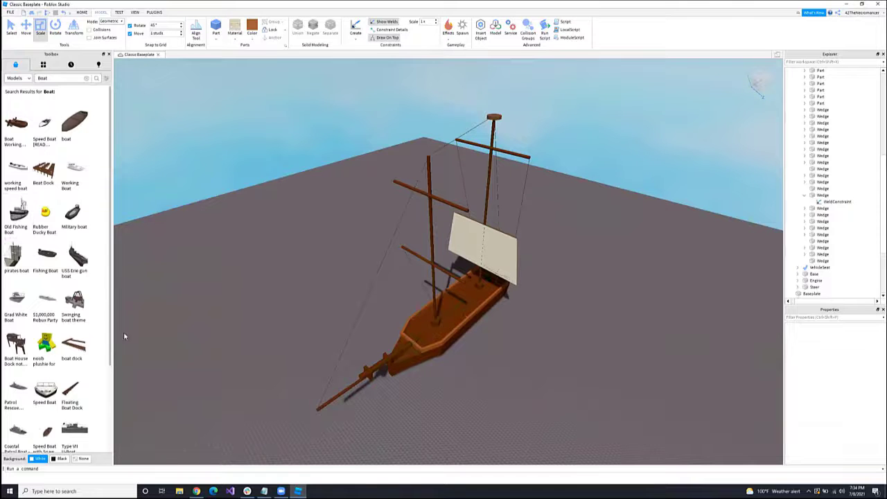
pyautogui.scroll(-3, 72, 264)
pyautogui.scroll(5, 133, 314)
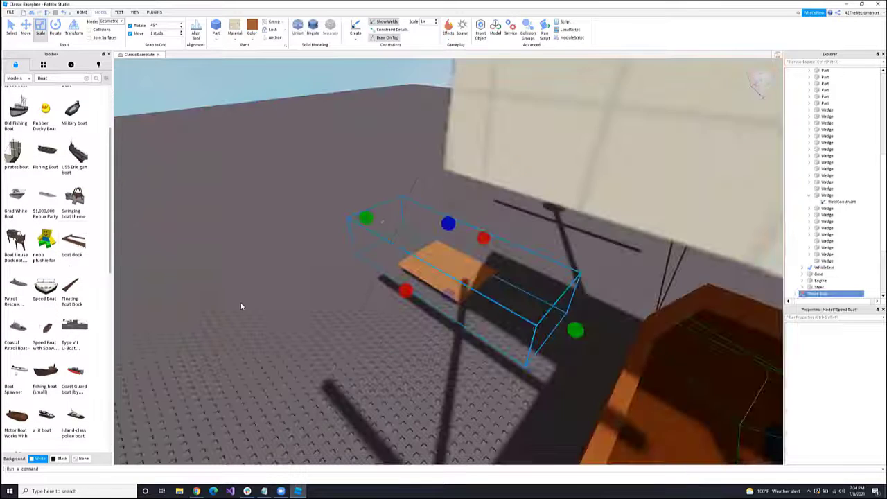
pyautogui.moveTo(344, 311); pyautogui.dragTo(435, 240, button='right')
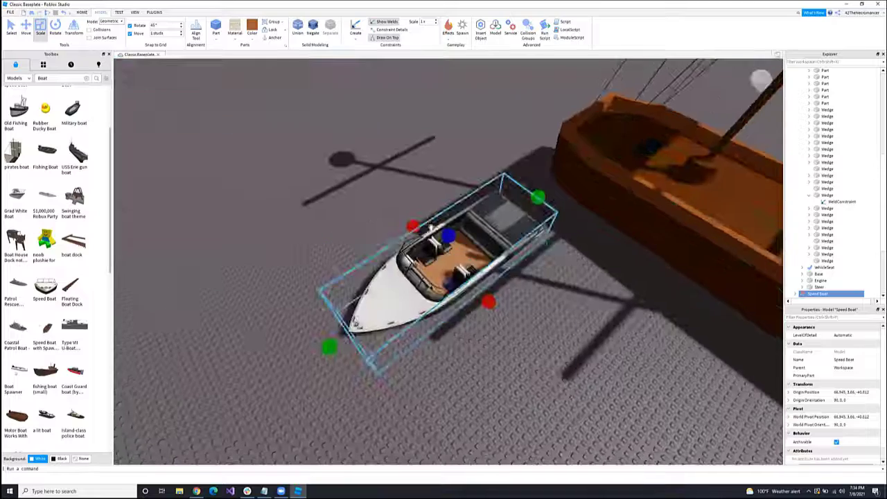
pyautogui.moveTo(204, 239); pyautogui.dragTo(183, 245, button='right')
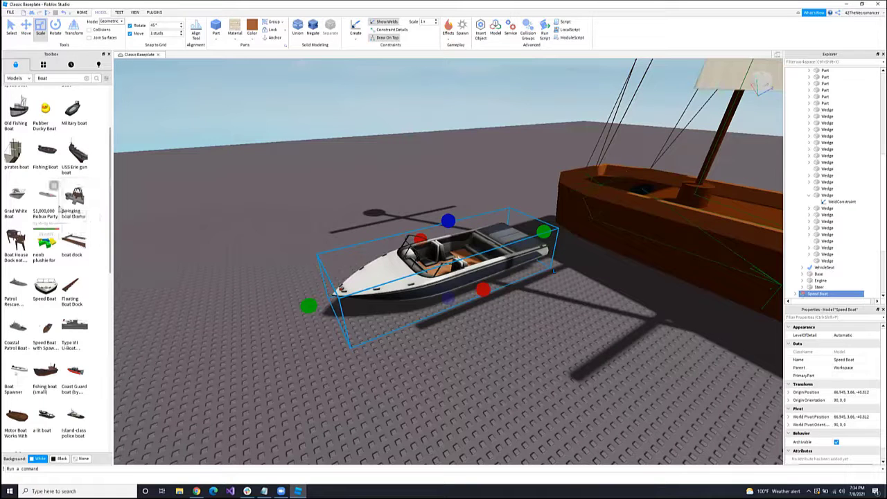
# Step: Browse further through the boat models and insert the pirates boat into the scene
pyautogui.scroll(-3, 98, 202)
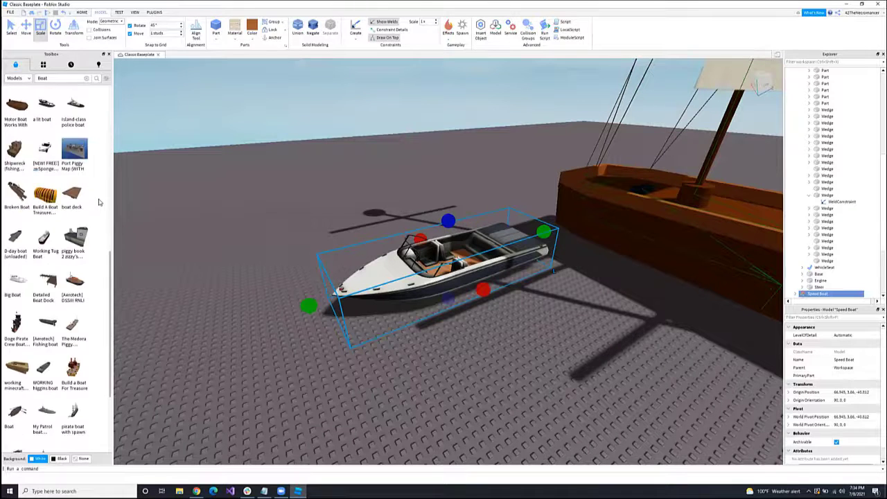
pyautogui.scroll(3, 99, 202)
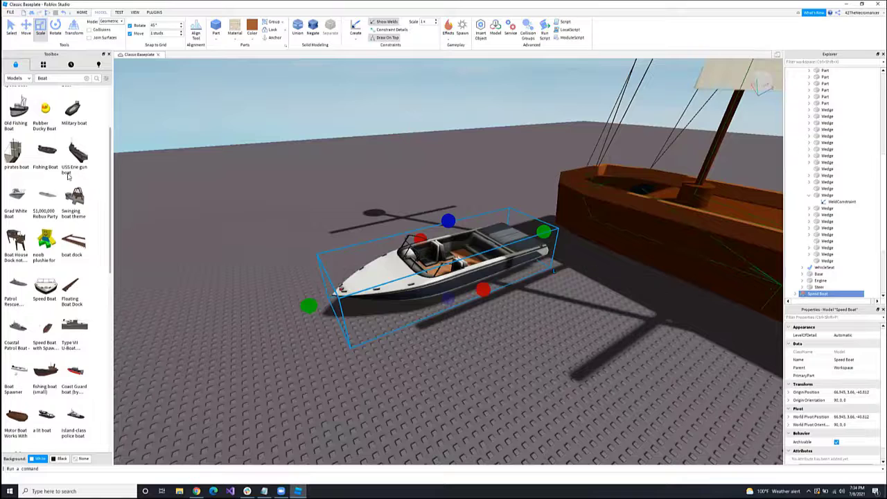
pyautogui.click(12, 158)
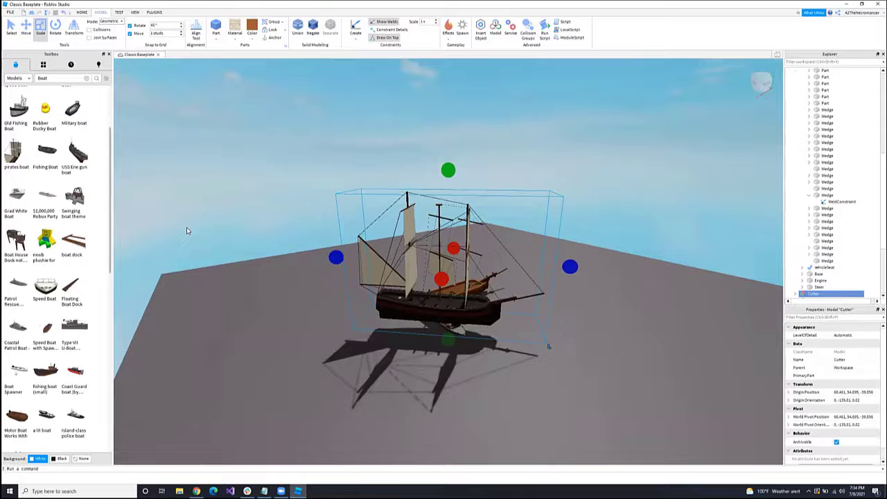
# Step: Delete the inserted pirates boat and the Speed Boat from the baseplate
pyautogui.click(429, 324)
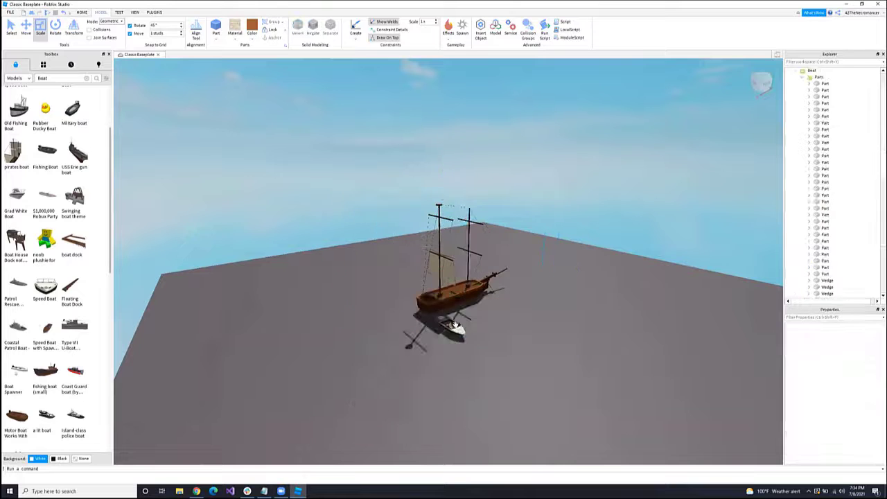
pyautogui.click(454, 325)
pyautogui.press('Delete')
# Step: Duplicate the aft mast's lower sail and place the copy below the same mast's upper crossbar
pyautogui.scroll(3, 580, 364)
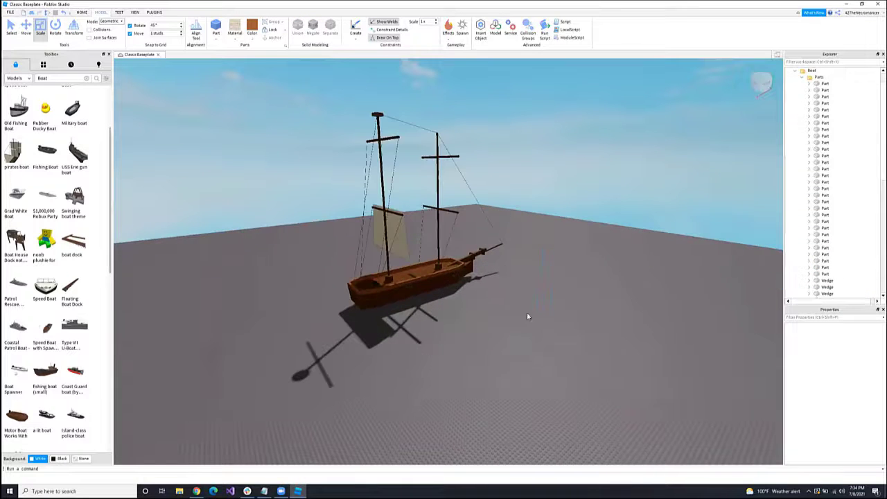
pyautogui.press('w')
pyautogui.moveTo(497, 306); pyautogui.dragTo(492, 283, button='right')
pyautogui.press('d')
pyautogui.click(493, 283)
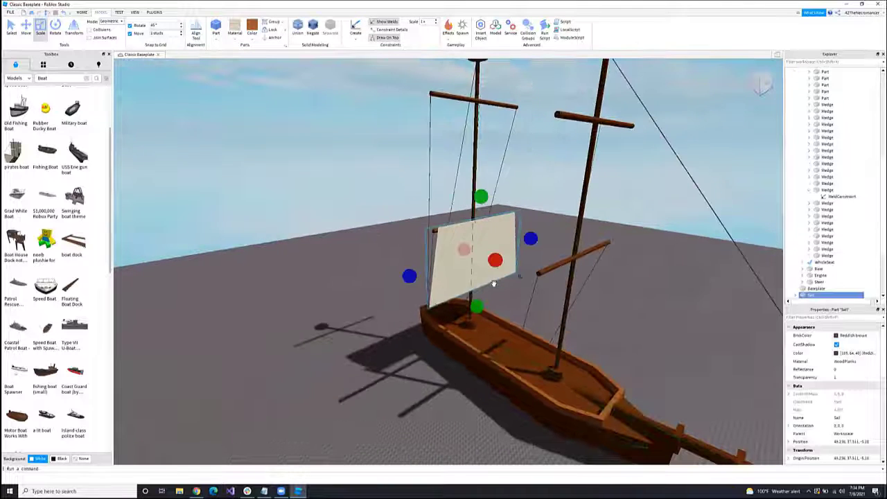
pyautogui.hotkey('ctrl', 'd')
pyautogui.moveTo(453, 153); pyautogui.dragTo(487, 106)
pyautogui.click(26, 29)
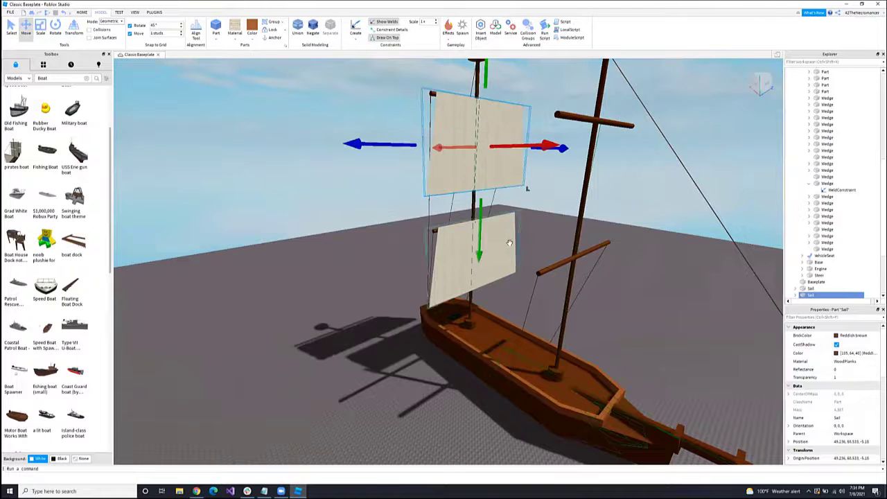
# Step: Make further copies of the sail and place them on the fore mast's upper and lower crossbars
pyautogui.hotkey('ctrl', 'v')
pyautogui.moveTo(482, 240); pyautogui.dragTo(433, 222, button='right')
pyautogui.scroll(-1, 434, 222)
pyautogui.moveTo(448, 147); pyautogui.dragTo(548, 156)
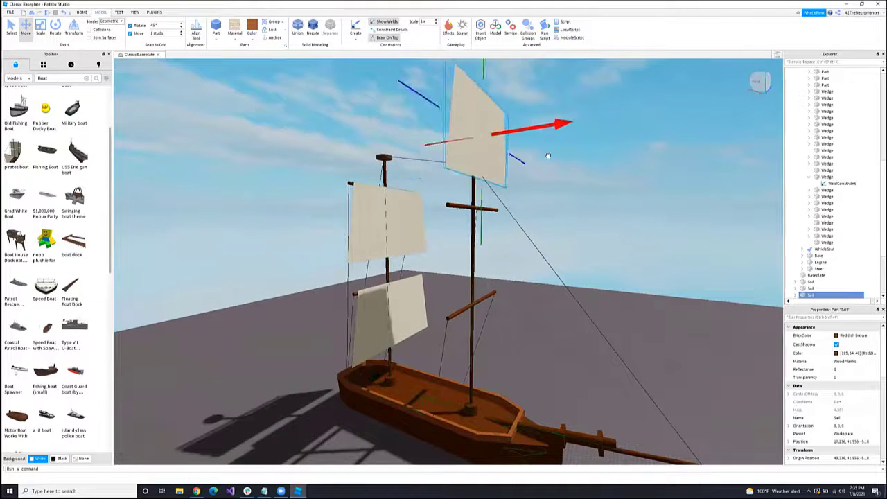
pyautogui.moveTo(479, 211); pyautogui.dragTo(463, 414)
# Step: Check from close up how the fore mast's lower sail lines up with its crossbar
pyautogui.moveTo(326, 340); pyautogui.dragTo(323, 340, button='right')
pyautogui.press('w')
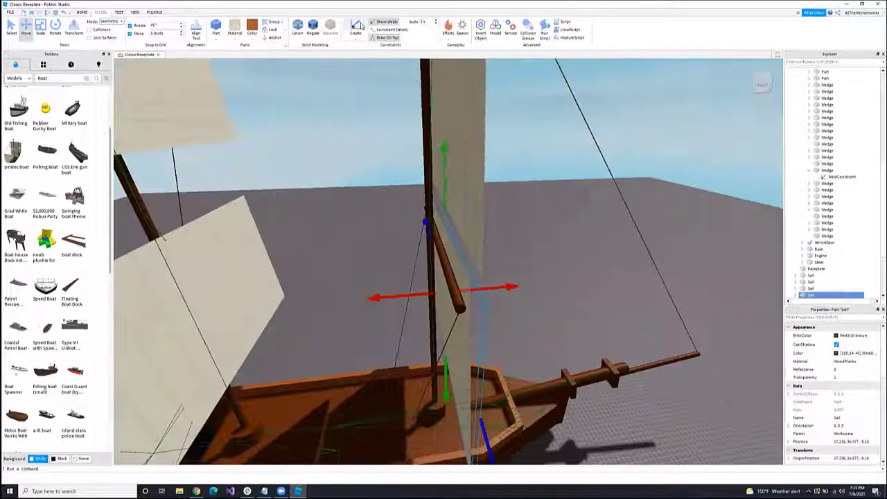
pyautogui.click(40, 28)
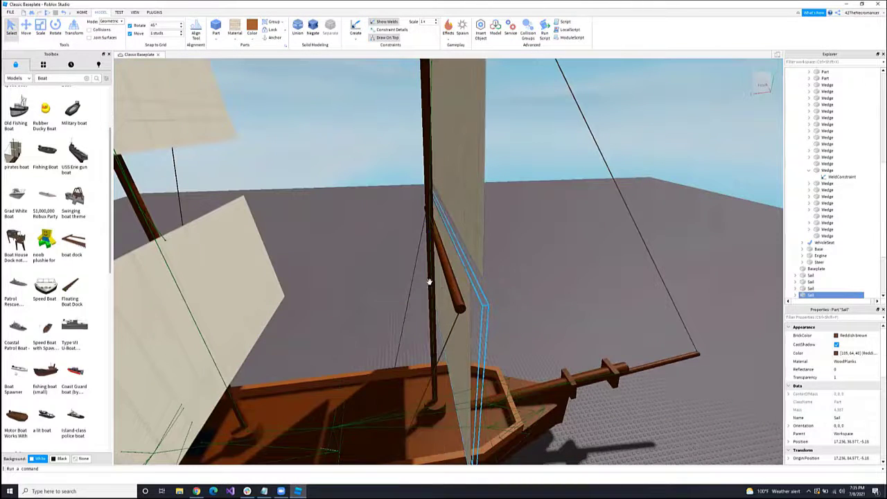
pyautogui.scroll(8, 417, 277)
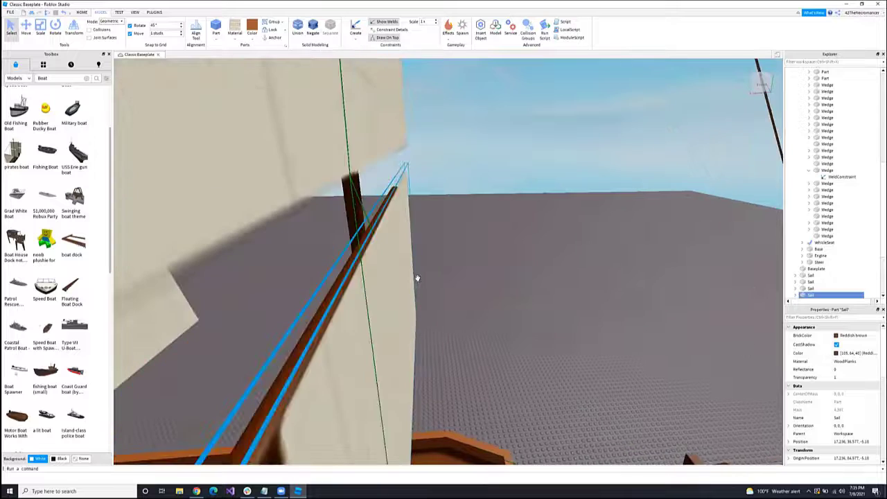
pyautogui.scroll(-5, 417, 277)
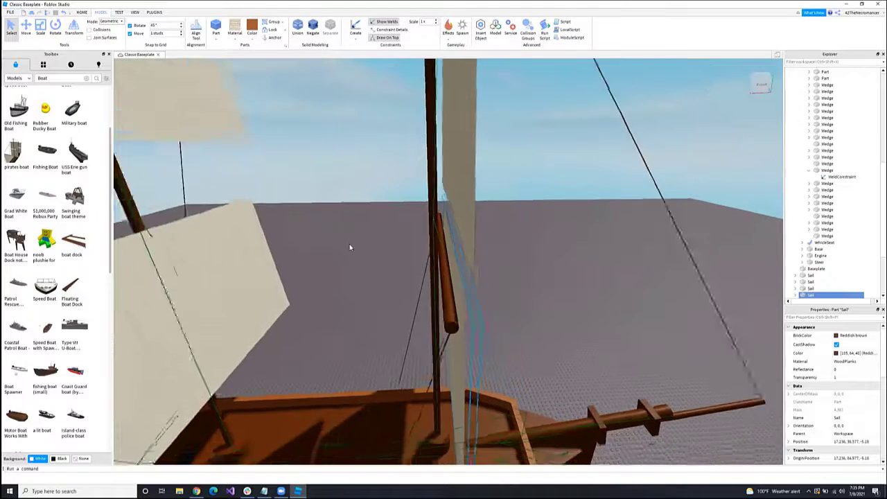
pyautogui.scroll(-6, 350, 247)
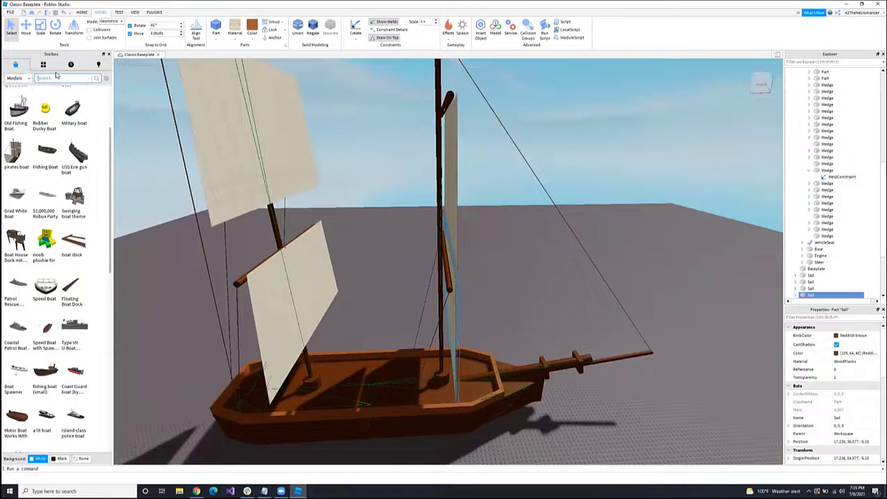
# Step: Clear the model search, and hide and reopen the Toolbox
pyautogui.press('Return')
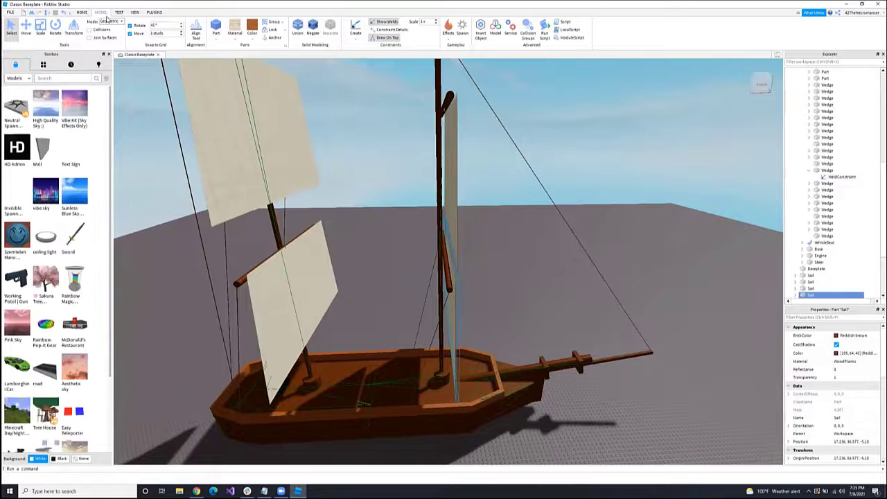
pyautogui.click(135, 13)
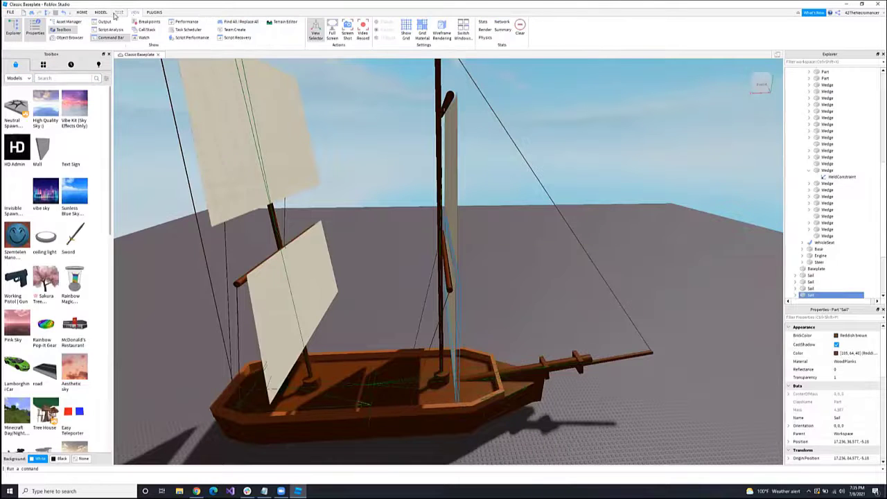
pyautogui.click(65, 30)
pyautogui.click(65, 30)
# Step: Weld the fore mast's upper sail to the crossbar it hangs from
pyautogui.press('w')
pyautogui.moveTo(395, 288); pyautogui.dragTo(408, 214, button='right')
pyautogui.click(408, 214)
pyautogui.press('s')
pyautogui.click(101, 13)
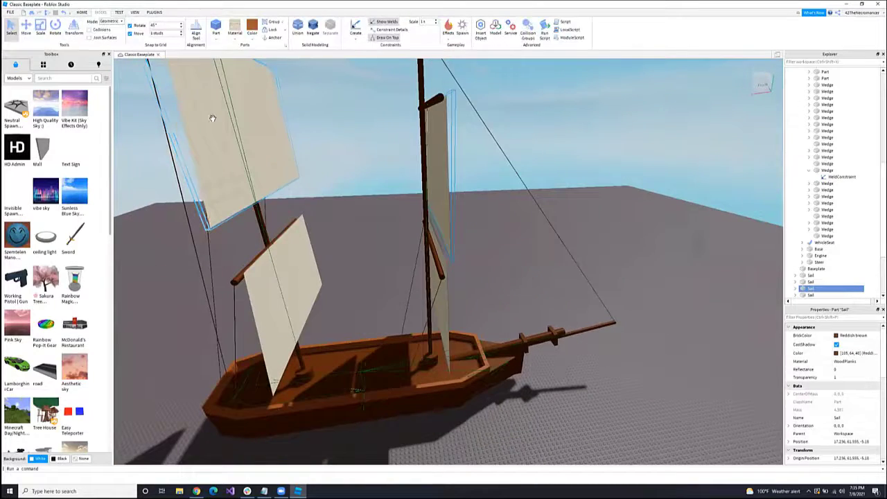
pyautogui.moveTo(212, 115); pyautogui.dragTo(367, 87, button='right')
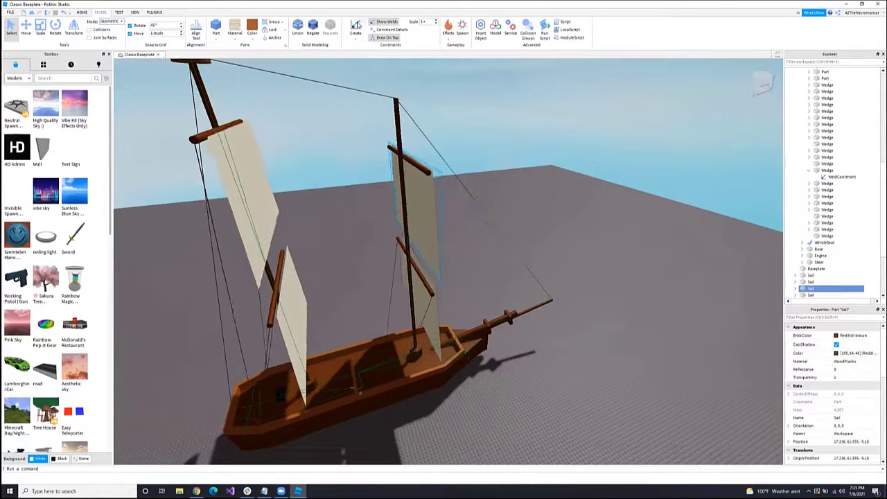
pyautogui.scroll(5, 415, 161)
pyautogui.click(417, 162)
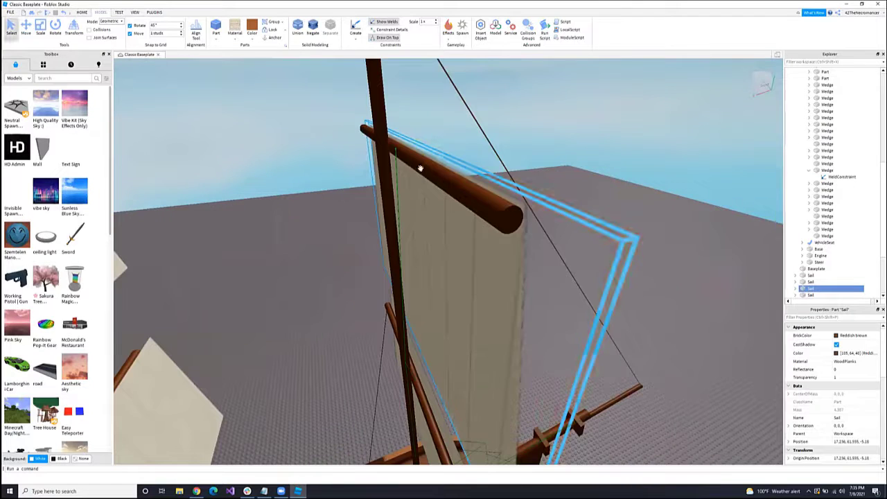
pyautogui.moveTo(389, 195); pyautogui.dragTo(388, 200, button='right')
# Step: Weld the aft mast's upper sail to its crossbar
pyautogui.scroll(-6, 388, 199)
pyautogui.moveTo(251, 127); pyautogui.dragTo(251, 127, button='right')
pyautogui.click(350, 180)
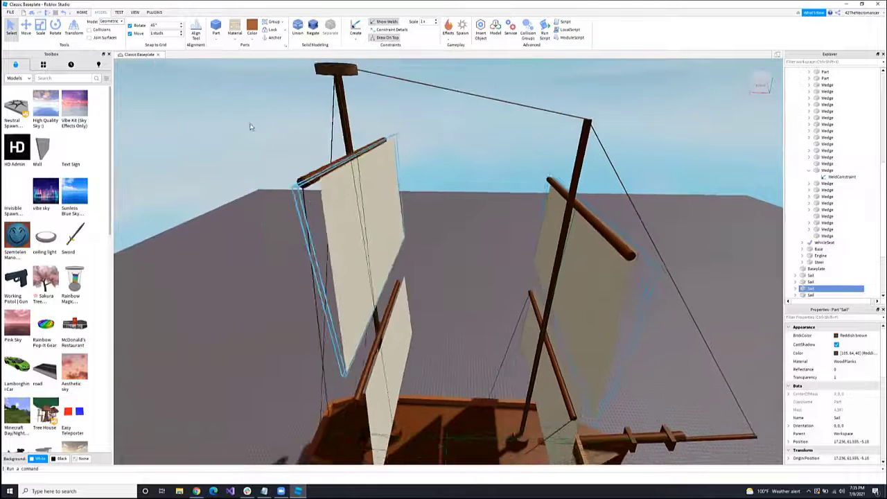
pyautogui.press('f')
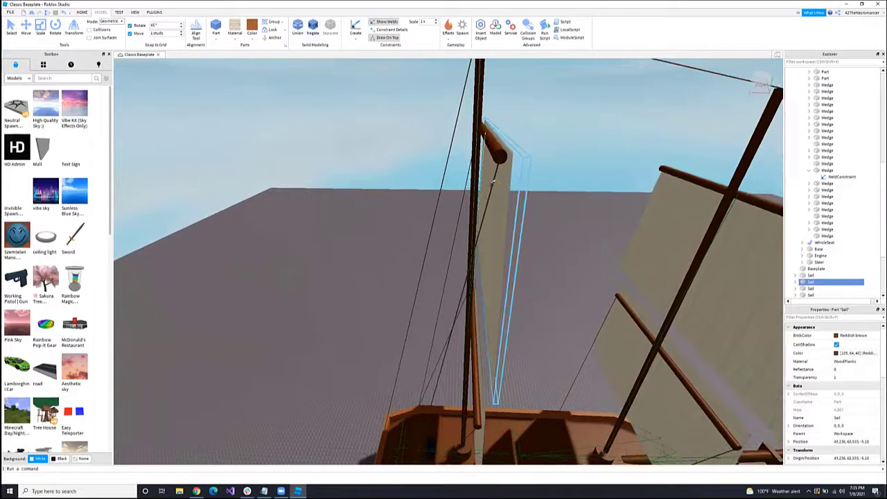
pyautogui.click(500, 158)
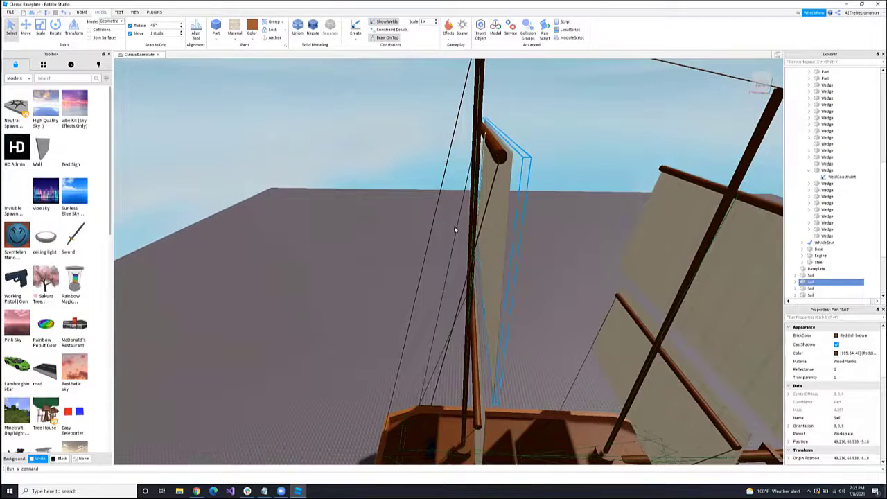
pyautogui.moveTo(453, 223); pyautogui.dragTo(484, 223, button='right')
# Step: Weld the aft mast's lower sail to the crossbar above it
pyautogui.click(484, 223)
pyautogui.click(355, 27)
pyautogui.click(449, 129)
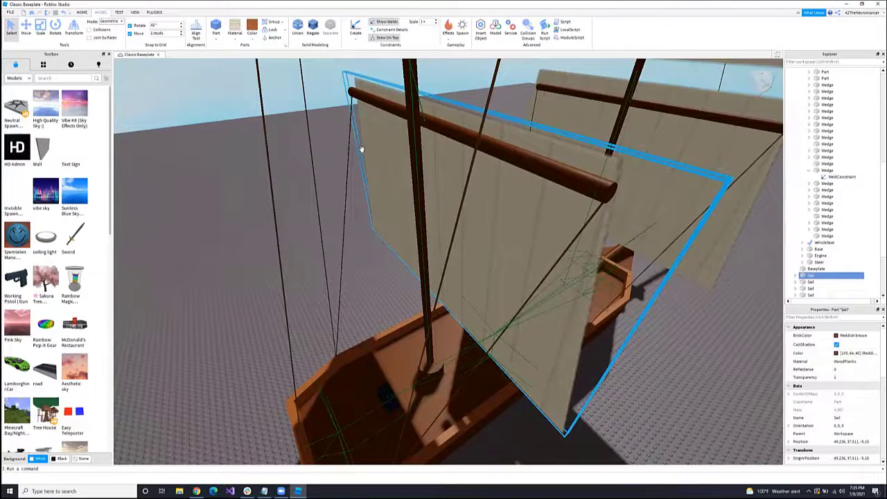
# Step: Select the whole boat, including its hull, masts, engine parts and sails, and group everything into one model
pyautogui.scroll(-3, 363, 145)
pyautogui.moveTo(361, 143); pyautogui.dragTo(361, 144, button='right')
pyautogui.moveTo(480, 194); pyautogui.dragTo(481, 195, button='right')
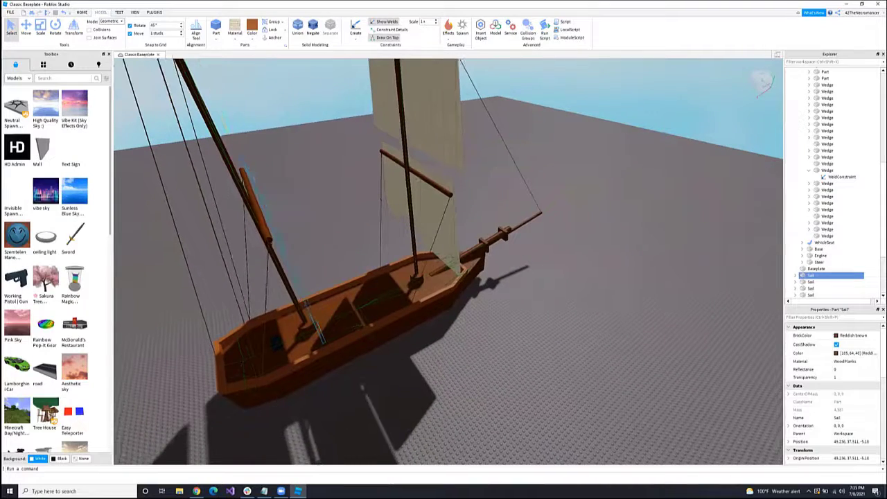
pyautogui.moveTo(728, 279); pyautogui.dragTo(728, 279, button='right')
pyautogui.scroll(-3, 712, 273)
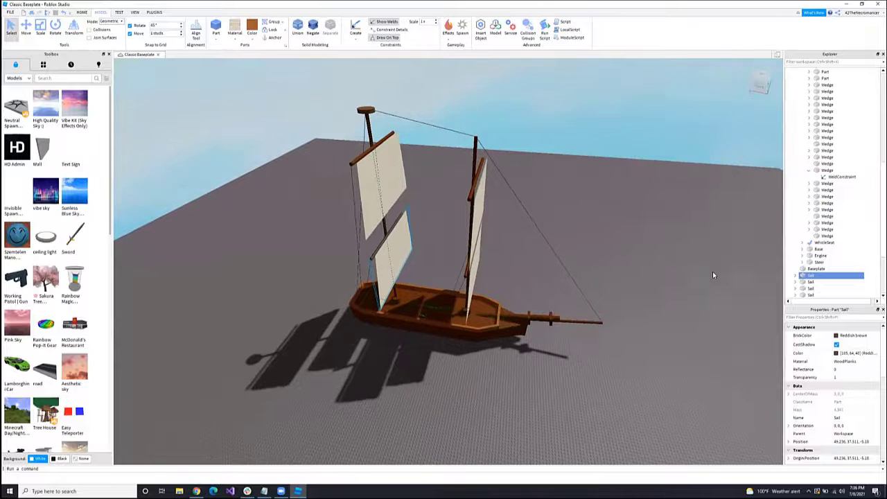
pyautogui.moveTo(562, 251)
pyautogui.mouseDown(button='right')
pyautogui.moveTo(586, 247)
pyautogui.moveTo(576, 252)
pyautogui.mouseUp(button='right')
pyautogui.moveTo(248, 142); pyautogui.dragTo(661, 417)
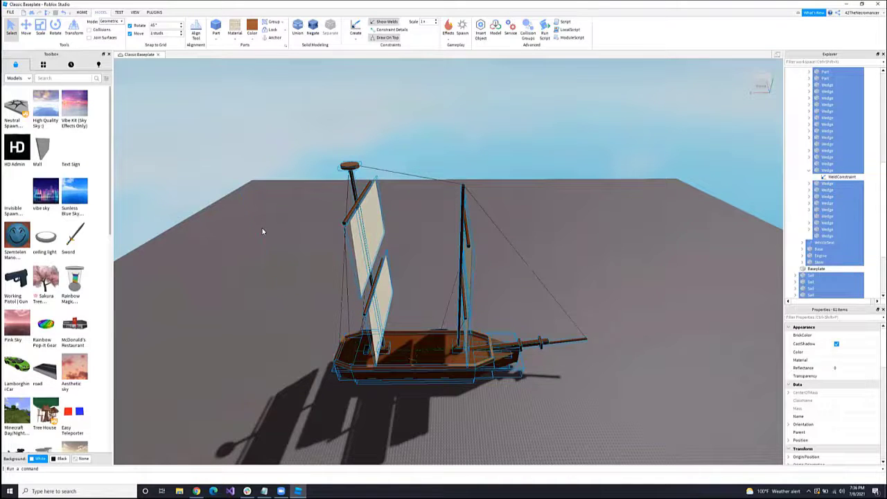
pyautogui.hotkey('ctrl', 'g')
pyautogui.moveTo(374, 357); pyautogui.dragTo(391, 372)
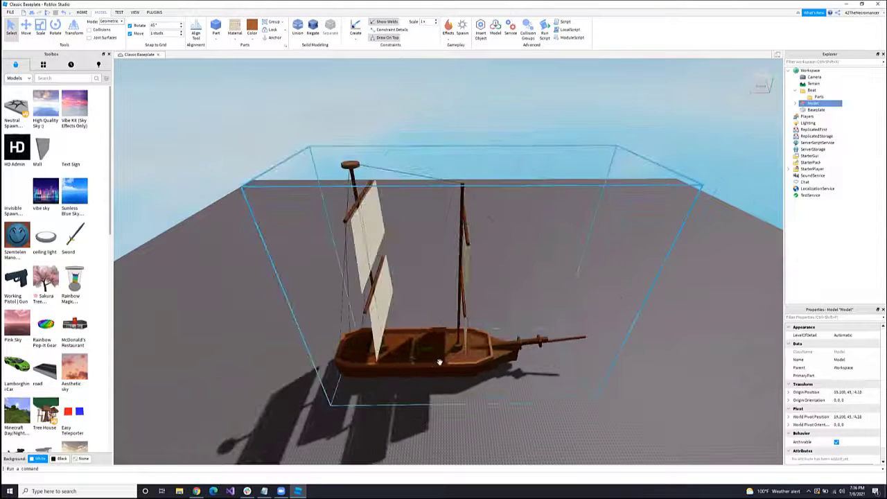
pyautogui.click(241, 335)
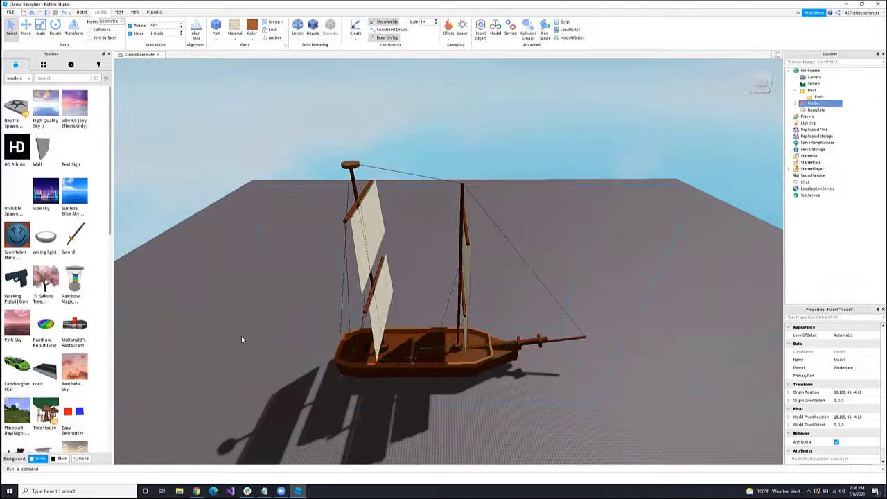
# Step: Turn off the display of welds in the viewport
pyautogui.moveTo(361, 374); pyautogui.dragTo(360, 376, button='right')
pyautogui.scroll(2, 360, 377)
pyautogui.scroll(3, 360, 379)
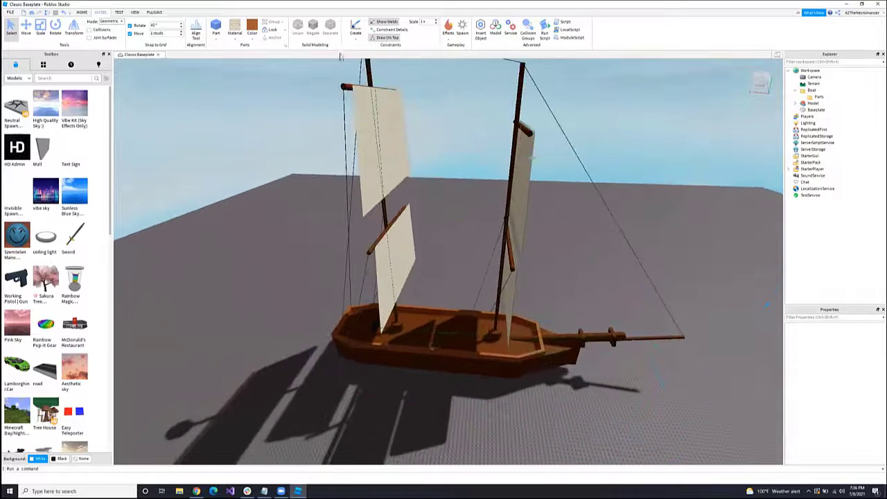
pyautogui.moveTo(223, 268); pyautogui.dragTo(223, 268, button='right')
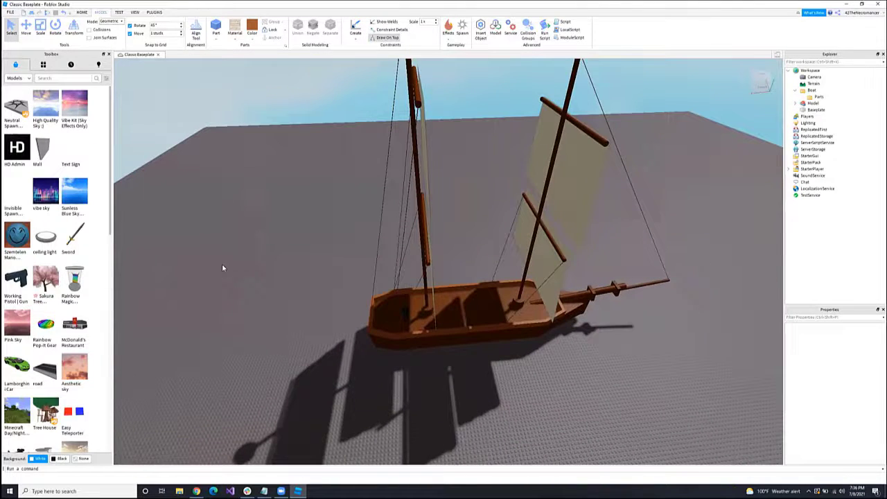
# Step: Rotate the grouped boat 90° about the vertical axis and move it a short distance across the baseplate
pyautogui.click(318, 301)
pyautogui.press('f')
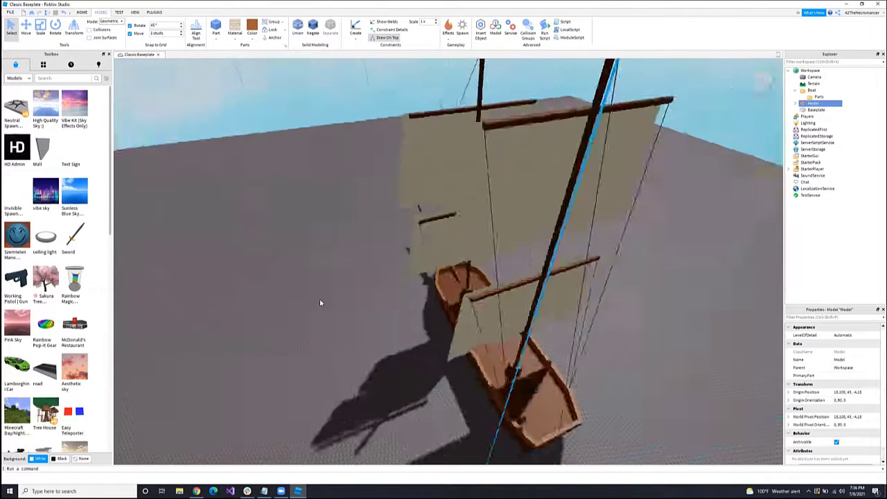
pyautogui.moveTo(320, 302); pyautogui.dragTo(320, 302, button='right')
pyautogui.press('d')
pyautogui.press('s')
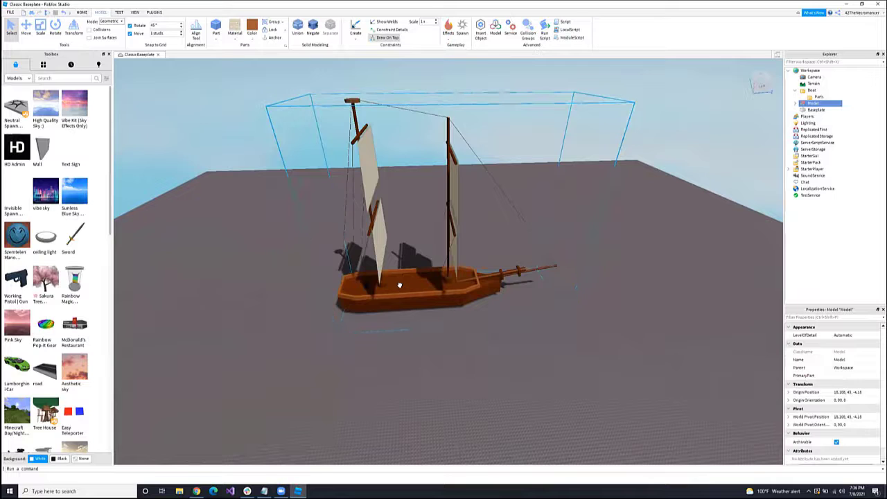
pyautogui.moveTo(399, 285); pyautogui.dragTo(480, 275)
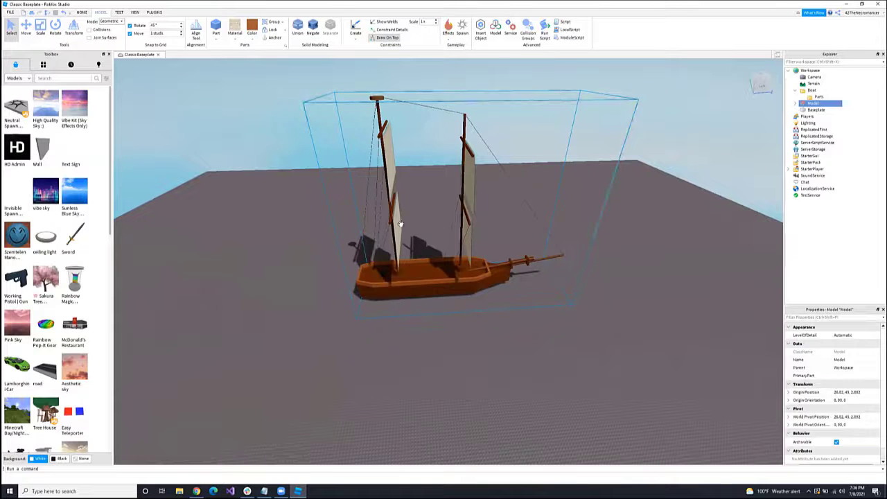
# Step: Ungroup the boat model back into its separate parts
pyautogui.hotkey('ctrl', 'u')
pyautogui.press('w')
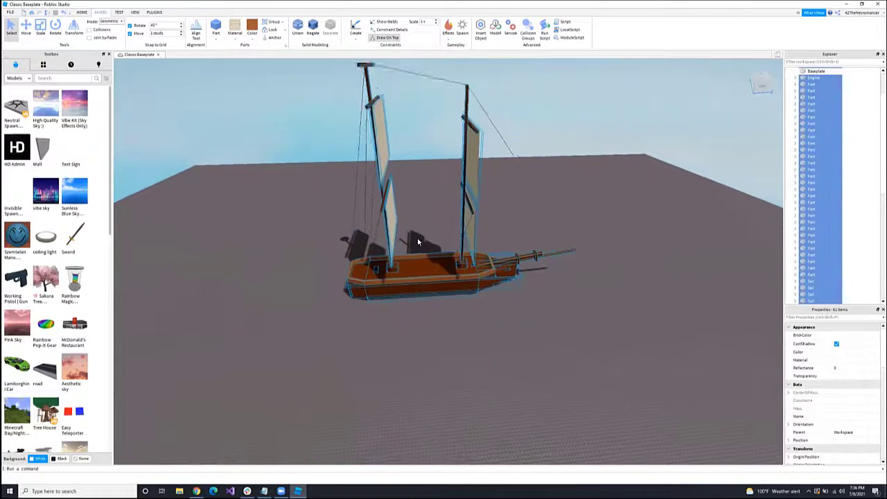
pyautogui.scroll(5, 407, 262)
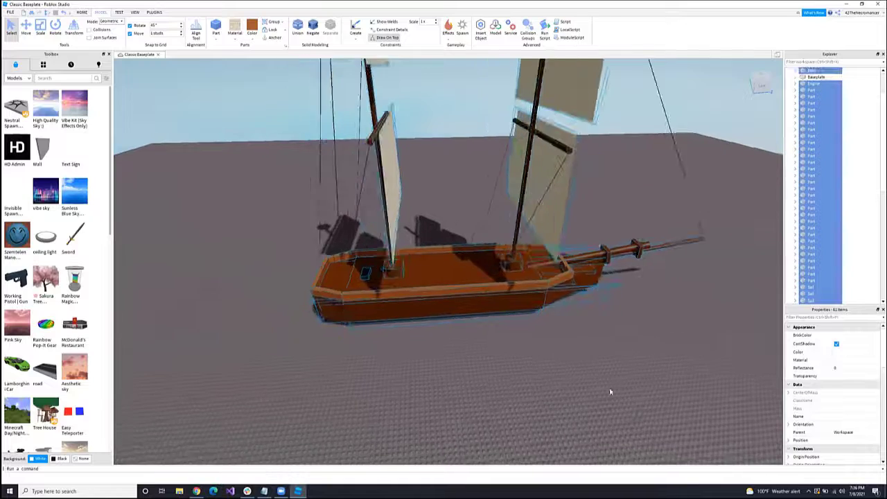
# Step: Try to move one of the hull's long side rails on its own, and undo the move
pyautogui.click(543, 283)
pyautogui.scroll(5, 497, 304)
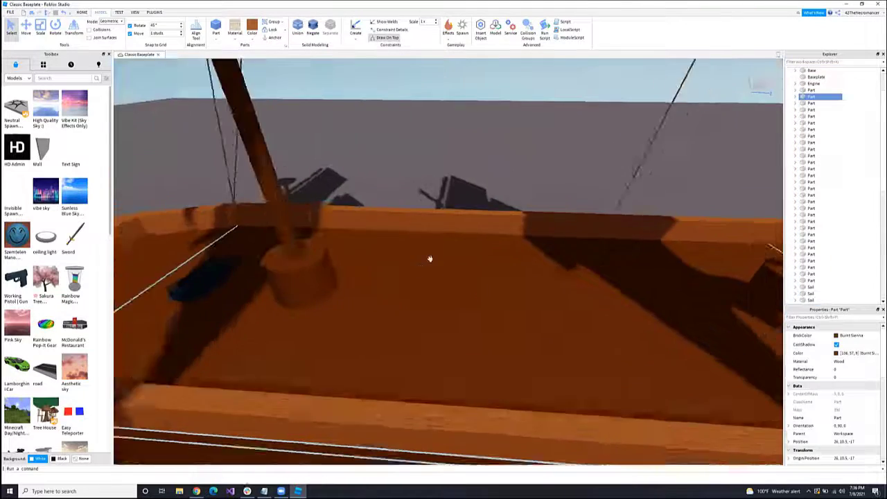
pyautogui.scroll(2, 430, 259)
pyautogui.click(422, 222)
pyautogui.click(425, 230)
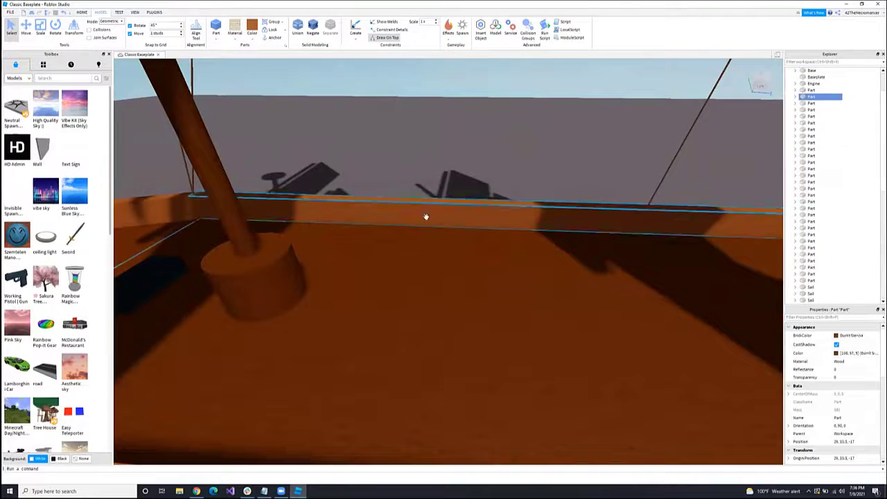
pyautogui.click(427, 255)
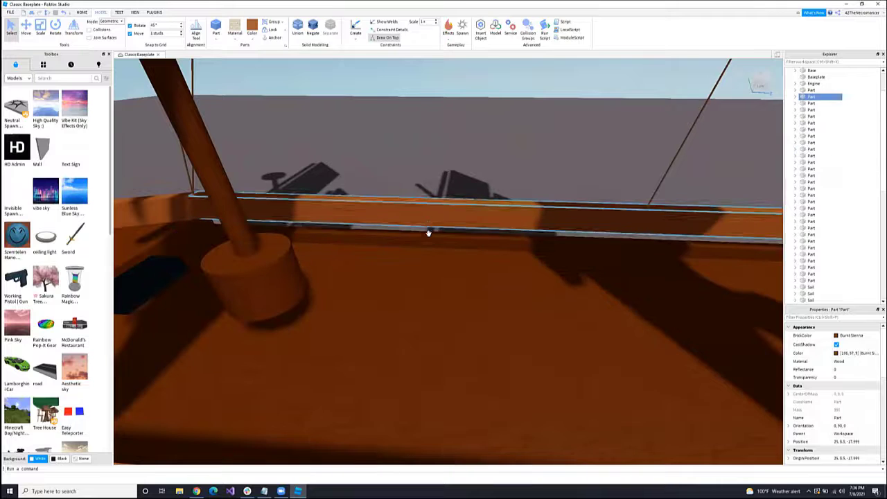
pyautogui.hotkey('ctrl', 'z')
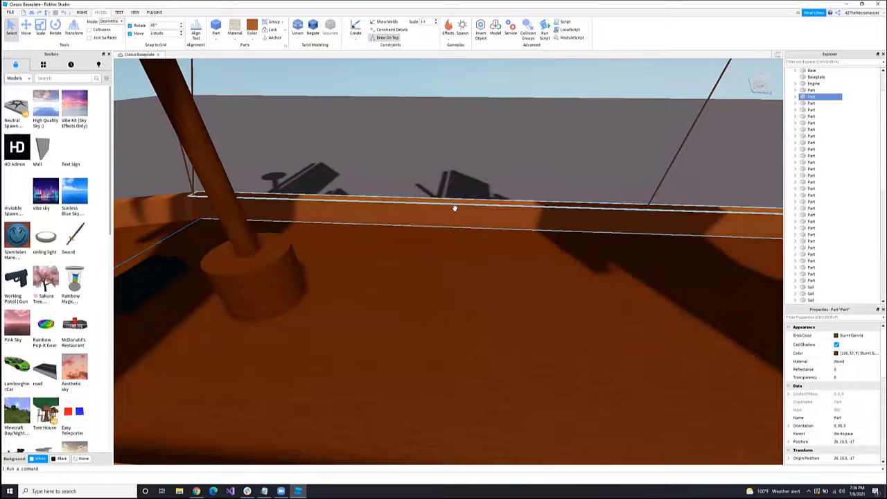
pyautogui.click(512, 170)
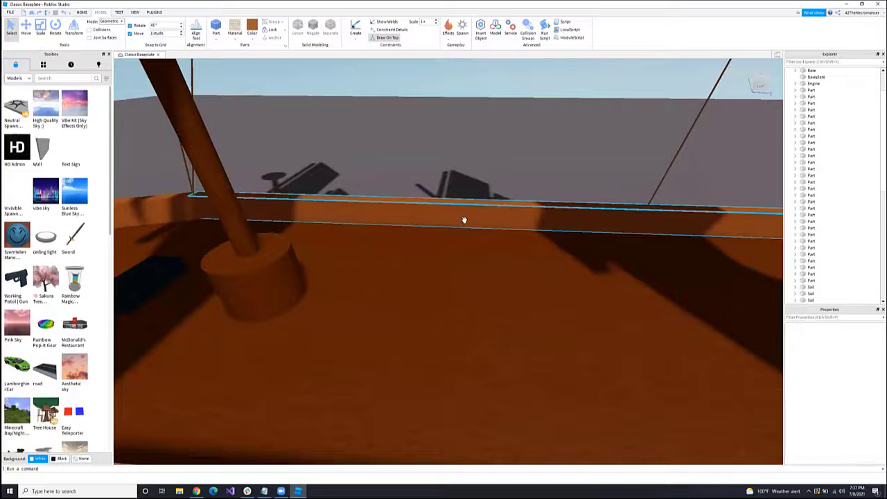
pyautogui.moveTo(499, 167); pyautogui.dragTo(498, 172, button='right')
pyautogui.press('w')
pyautogui.press('s')
pyautogui.press('s')
pyautogui.rightClick(499, 172)
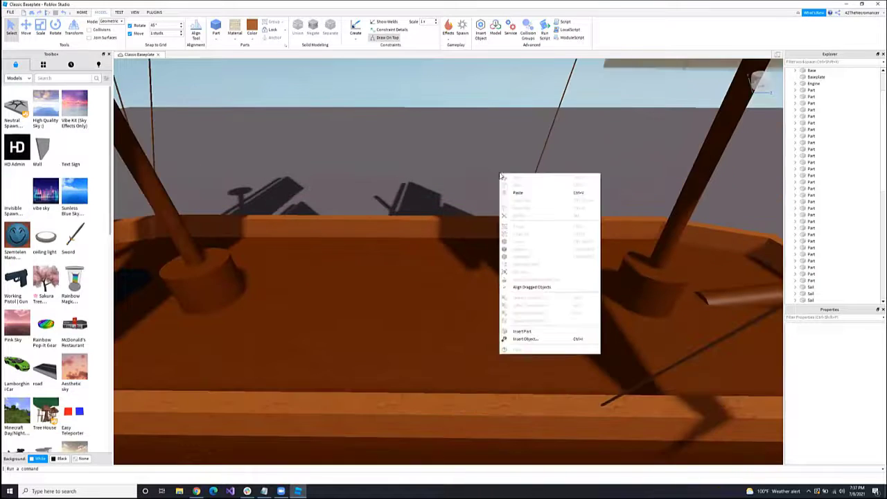
pyautogui.click(406, 169)
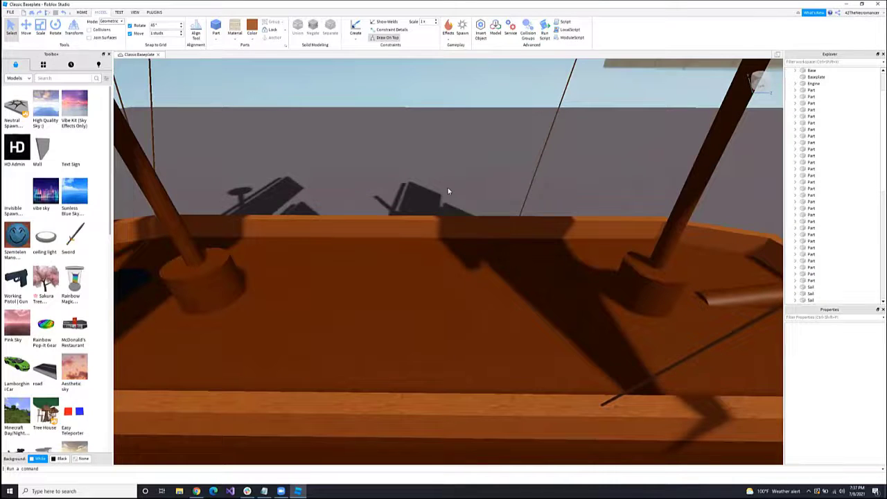
pyautogui.moveTo(456, 182); pyautogui.dragTo(456, 182, button='right')
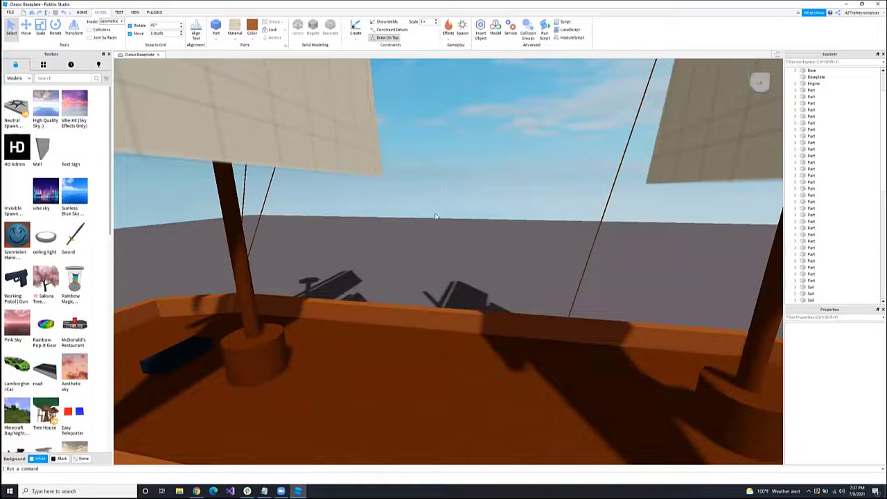
pyautogui.press('s')
pyautogui.moveTo(435, 215); pyautogui.dragTo(433, 215, button='right')
pyautogui.click(291, 114)
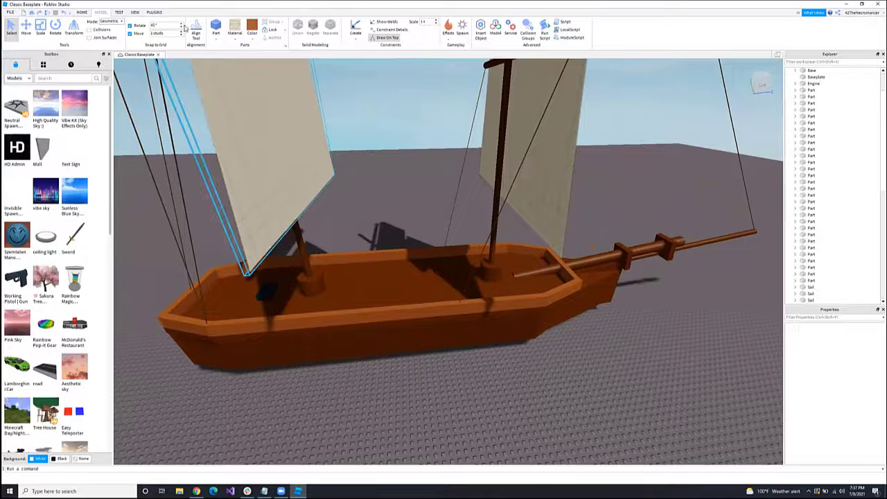
# Step: Insert five block parts stacked on an empty area of the baseplate, away from the boat
pyautogui.click(81, 13)
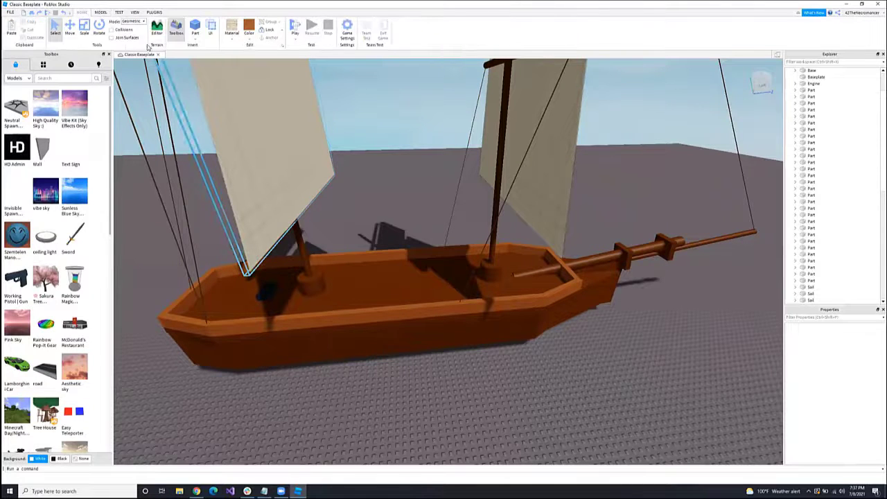
pyautogui.click(325, 93)
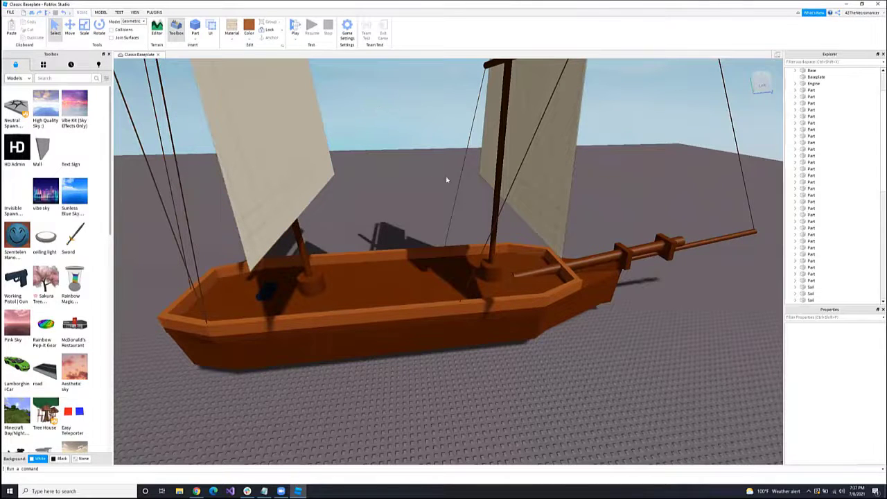
pyautogui.press('s')
pyautogui.moveTo(410, 188); pyautogui.dragTo(410, 187, button='right')
pyautogui.moveTo(459, 157); pyautogui.dragTo(460, 156, button='right')
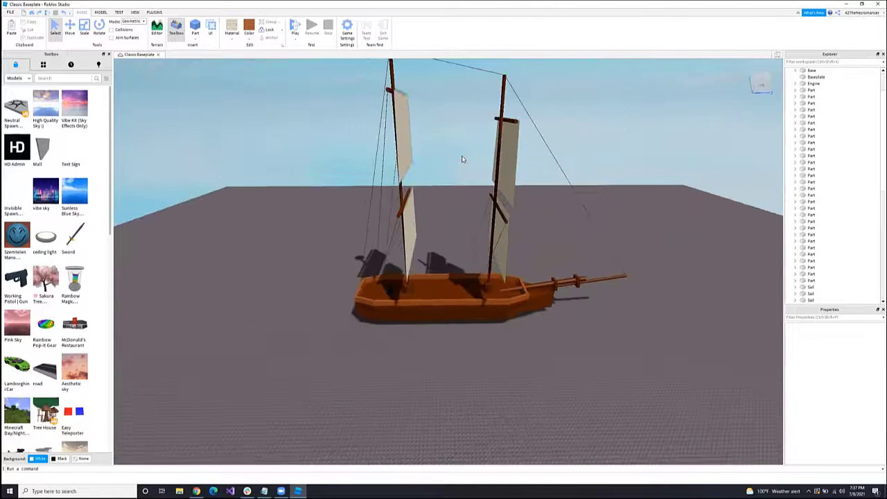
pyautogui.press('w')
pyautogui.moveTo(324, 315); pyautogui.dragTo(325, 315, button='right')
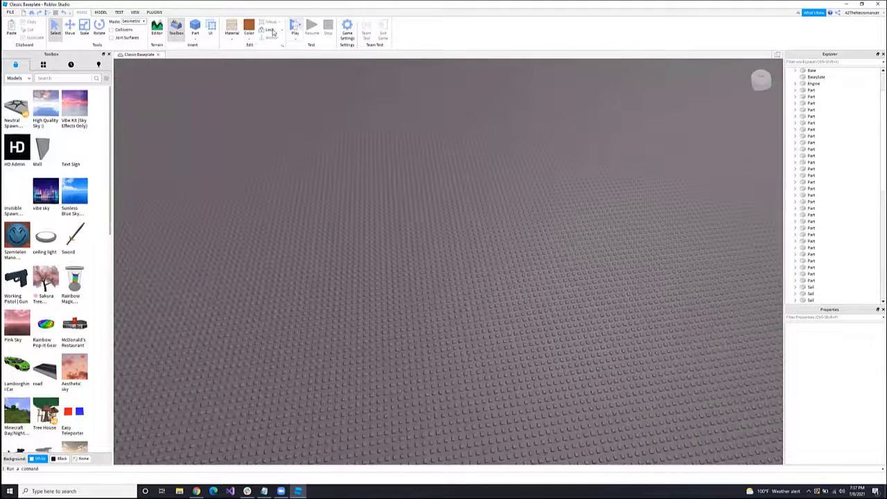
pyautogui.click(194, 28)
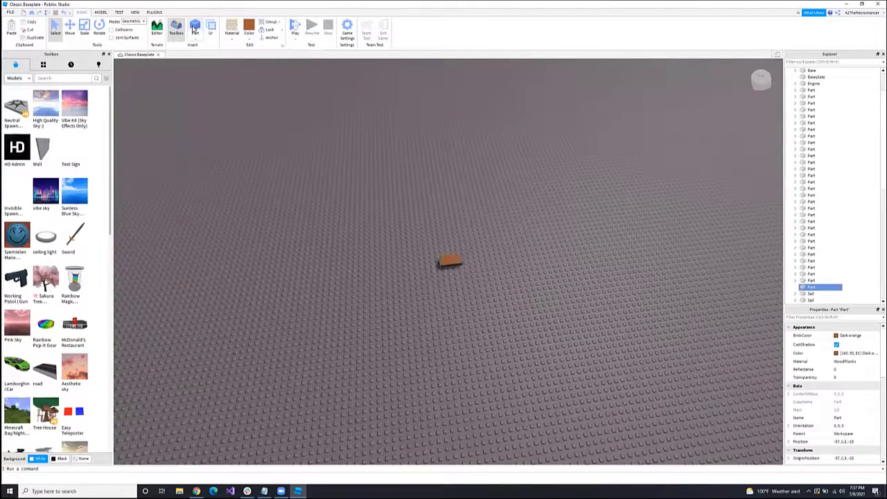
pyautogui.click(194, 29)
pyautogui.click(194, 29)
pyautogui.click(194, 29)
pyautogui.click(194, 29)
# Step: Select the five stacked blocks, lengthen them all together along their long horizontal direction, and group them into one model
pyautogui.scroll(4, 314, 170)
pyautogui.moveTo(421, 238); pyautogui.dragTo(421, 238, button='right')
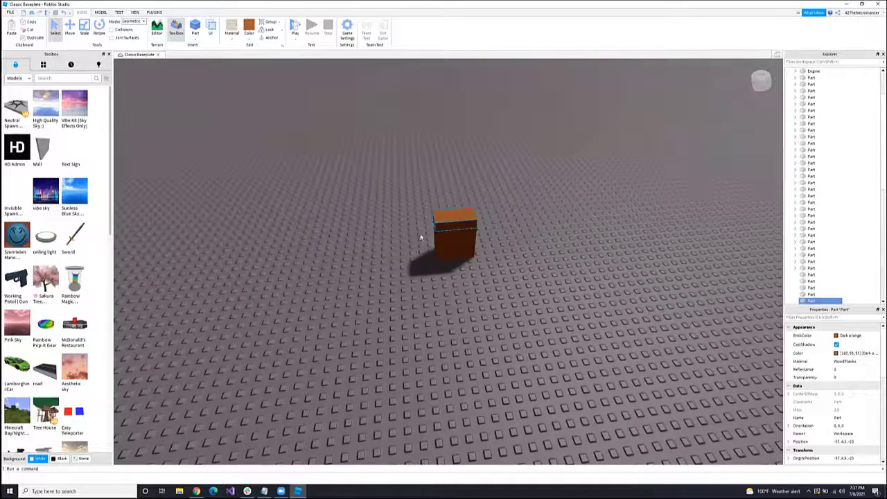
pyautogui.moveTo(426, 204); pyautogui.dragTo(473, 274)
pyautogui.moveTo(504, 247); pyautogui.dragTo(527, 248, button='right')
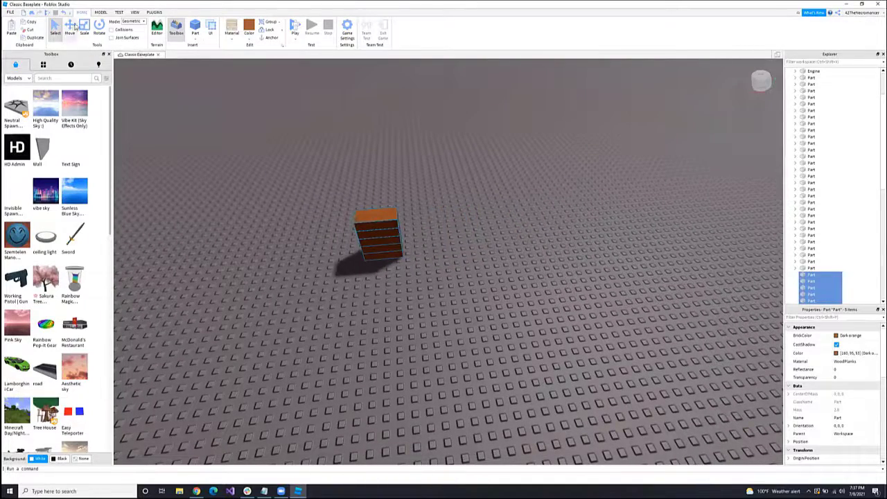
pyautogui.click(84, 28)
pyautogui.scroll(3, 423, 233)
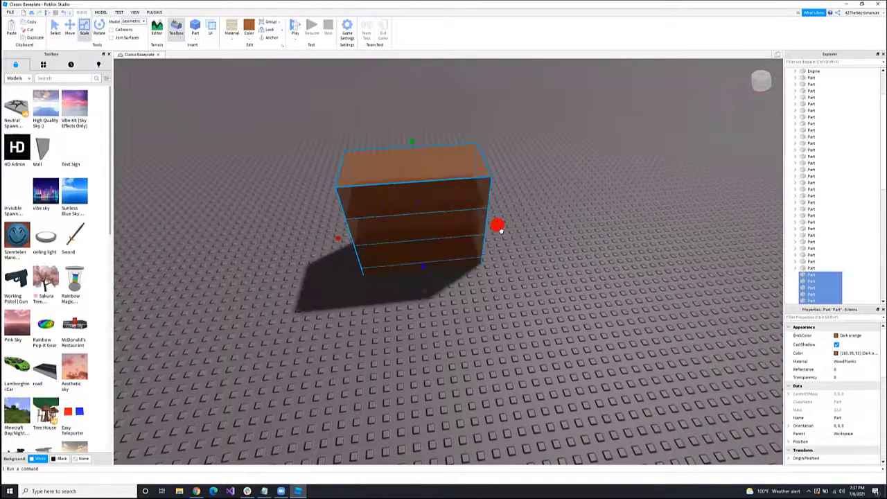
pyautogui.moveTo(499, 227); pyautogui.dragTo(559, 291)
pyautogui.hotkey('ctrl', 'g')
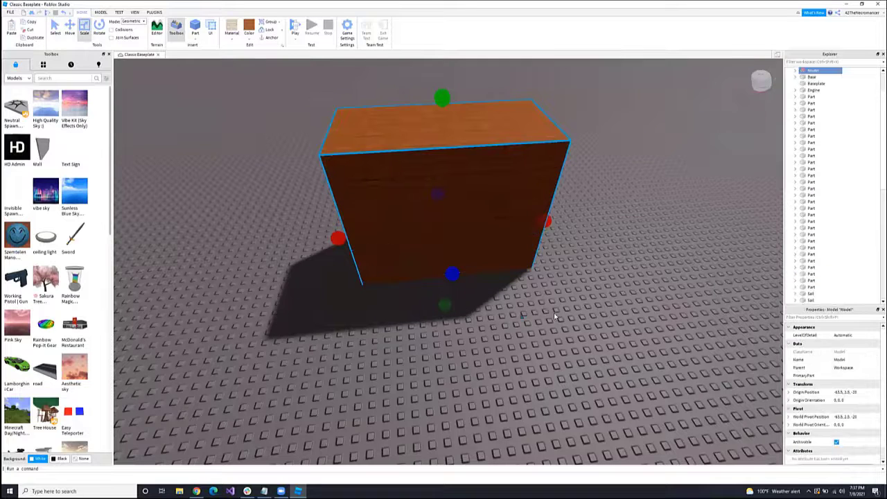
pyautogui.click(629, 326)
pyautogui.scroll(-3, 555, 325)
pyautogui.moveTo(538, 325); pyautogui.dragTo(539, 295, button='right')
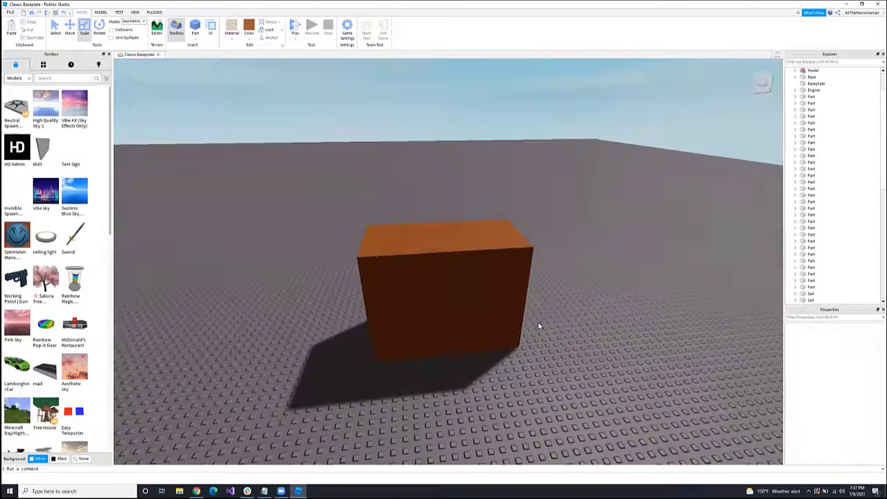
pyautogui.scroll(-1, 538, 325)
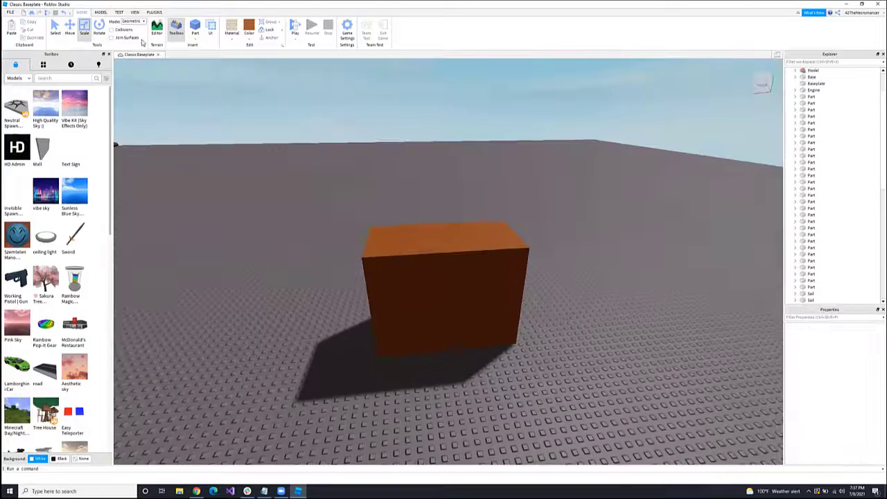
# Step: Start a playtest and run the character up to the tall block stack, jumping against its side
pyautogui.click(51, 80)
pyautogui.click(297, 27)
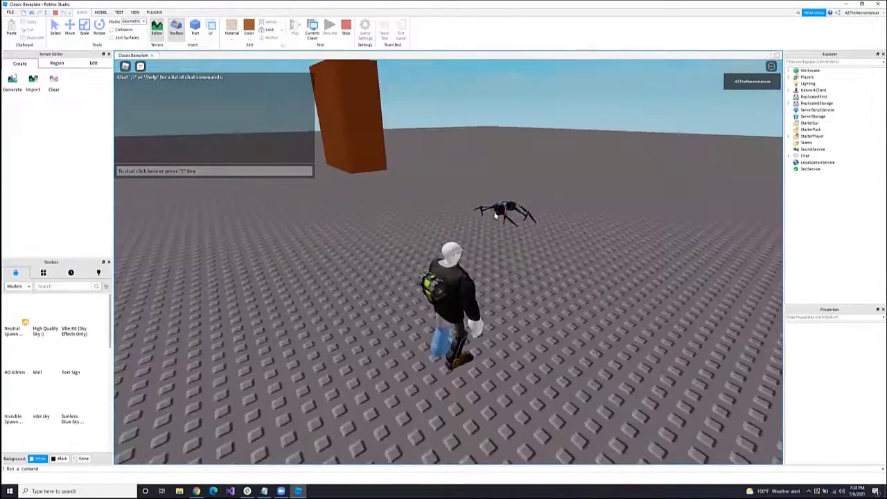
pyautogui.press('w')
pyautogui.moveTo(495, 215); pyautogui.dragTo(495, 216, button='right')
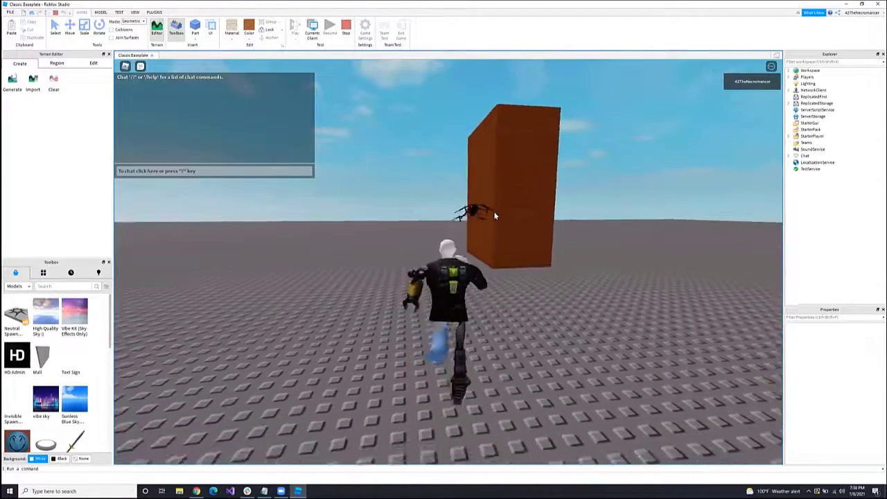
pyautogui.press('a')
pyautogui.press('w')
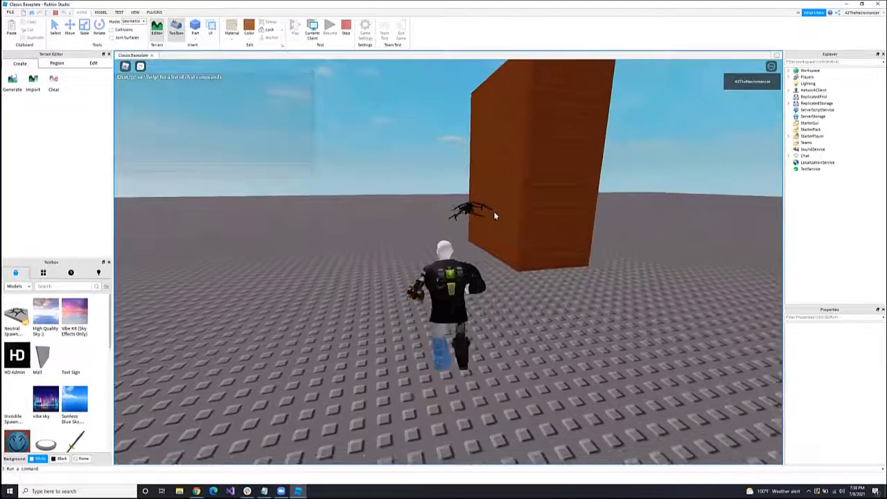
pyautogui.press('w')
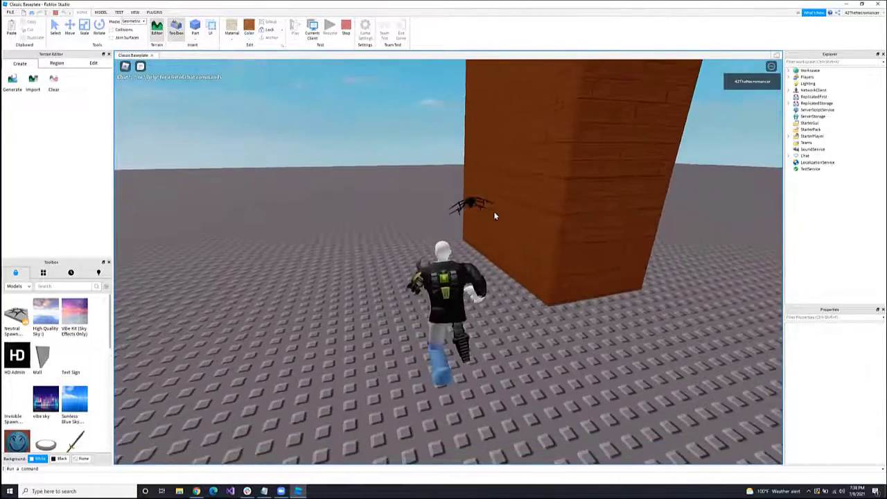
pyautogui.press('w')
pyautogui.moveTo(494, 216); pyautogui.dragTo(495, 216, button='right')
pyautogui.press('space')
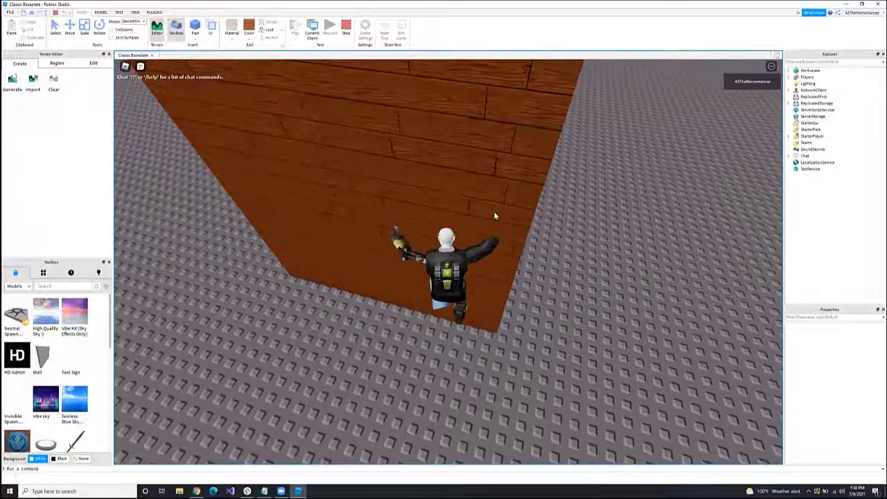
# Step: Run the character over to the boat, jump against its hull to compare heights, and end the playtest
pyautogui.press('w')
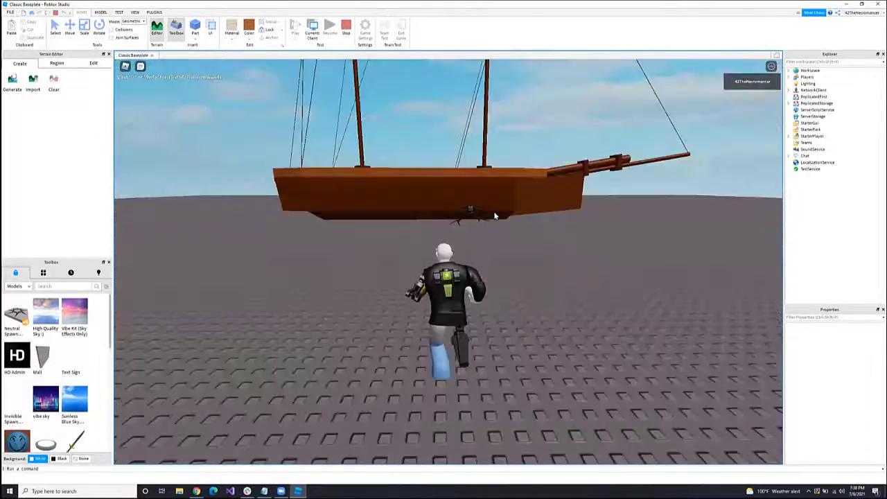
pyautogui.press('w')
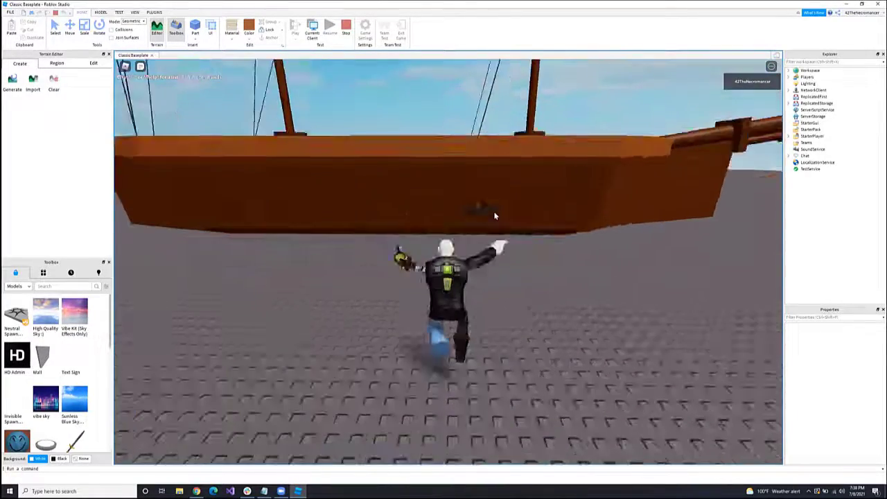
pyautogui.press('w')
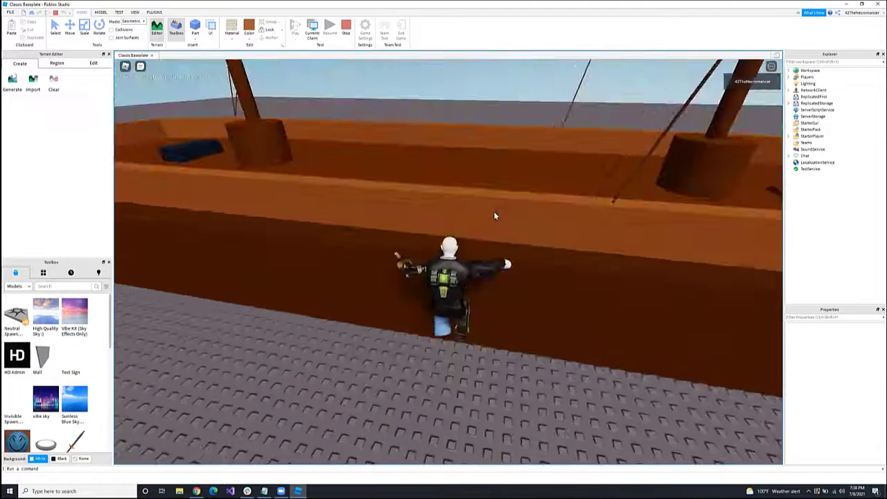
pyautogui.press('w')
pyautogui.press('space')
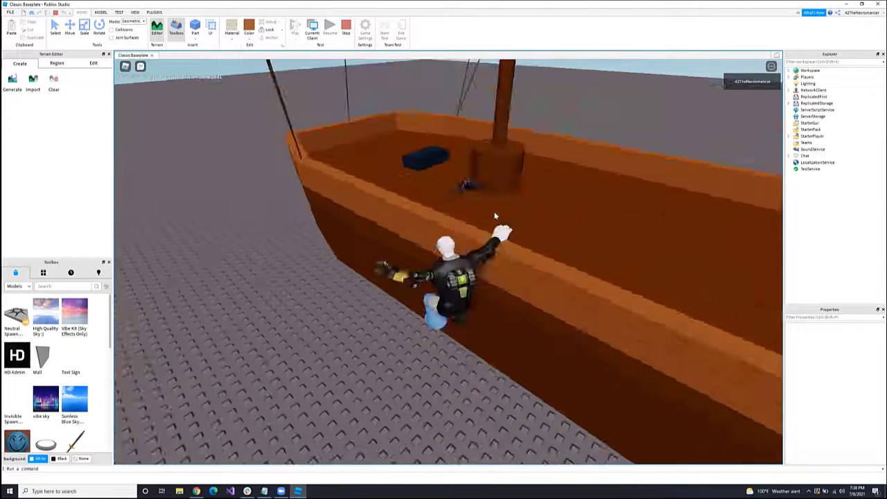
pyautogui.press('s')
pyautogui.press('w')
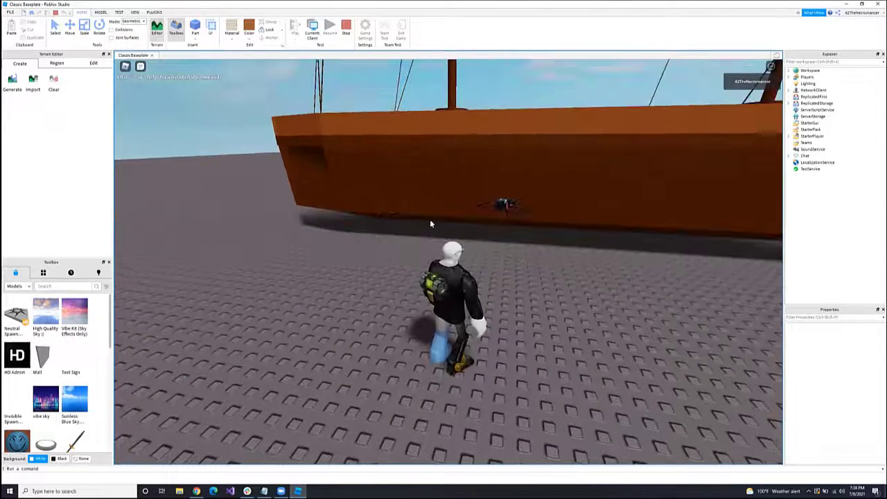
pyautogui.moveTo(469, 220); pyautogui.dragTo(469, 222, button='right')
pyautogui.press('w')
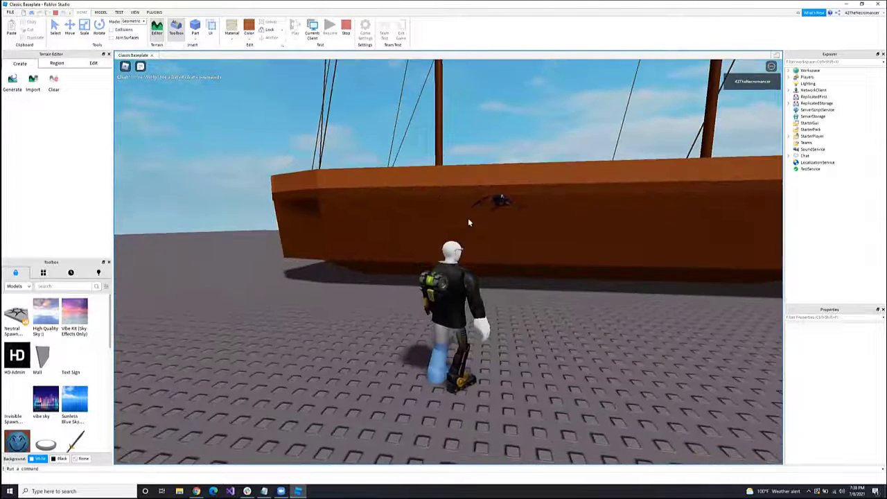
pyautogui.click(346, 28)
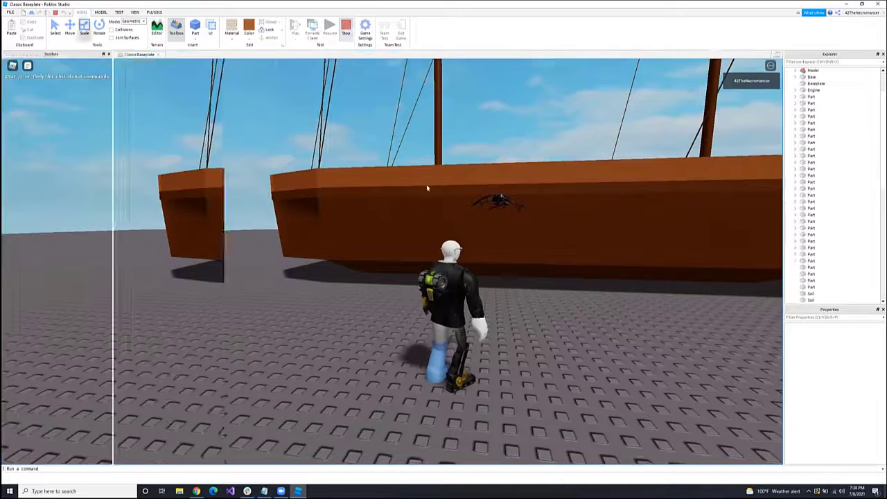
# Step: Delete the grouped block stack from the baseplate beside the boat
pyautogui.moveTo(430, 202); pyautogui.dragTo(430, 202, button='right')
pyautogui.moveTo(539, 305); pyautogui.dragTo(539, 305, button='right')
pyautogui.click(539, 304)
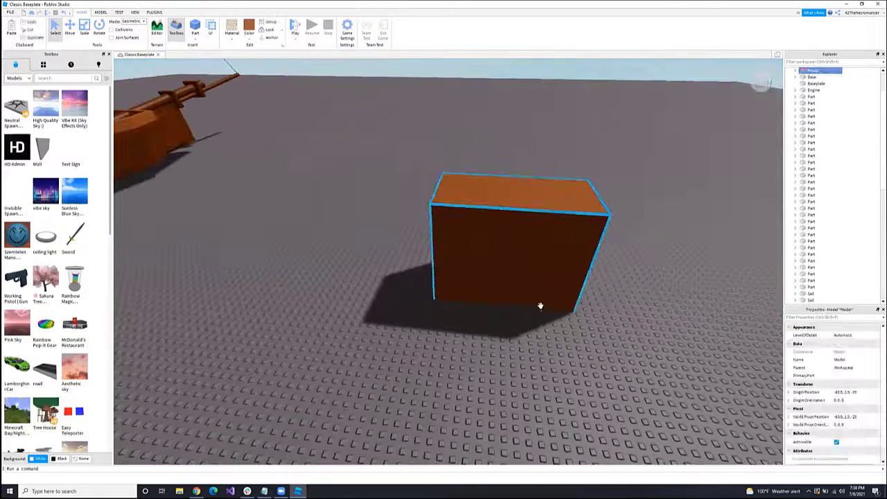
pyautogui.press('Delete')
pyautogui.moveTo(453, 278); pyautogui.dragTo(453, 279, button='right')
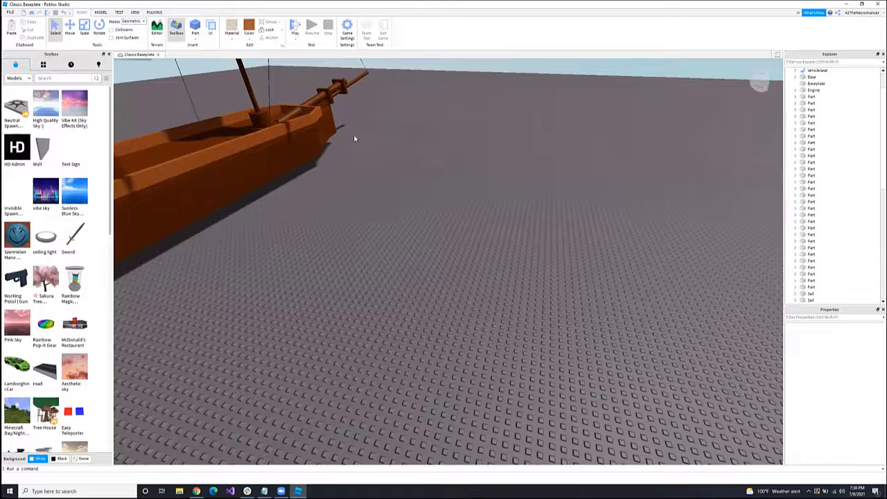
# Step: Start another playtest and view the boat's bow with the character standing on the baseplate beside it
pyautogui.click(295, 33)
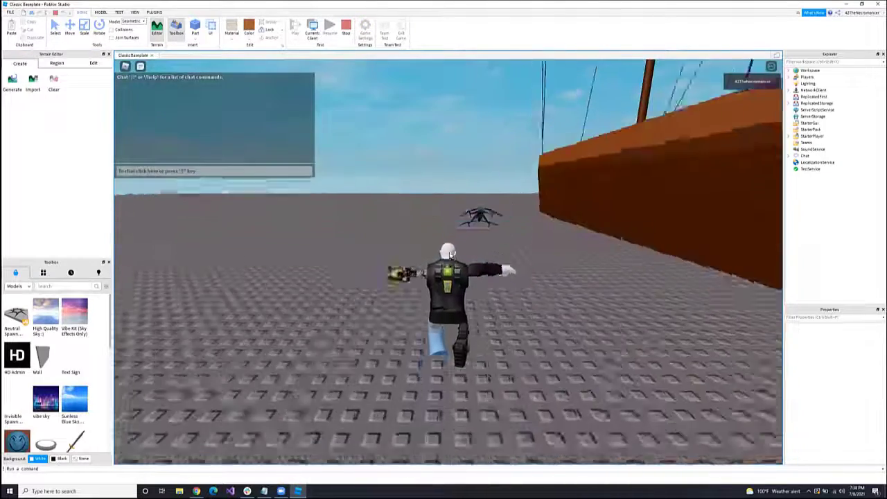
pyautogui.moveTo(450, 255); pyautogui.dragTo(449, 255, button='right')
pyautogui.press('s')
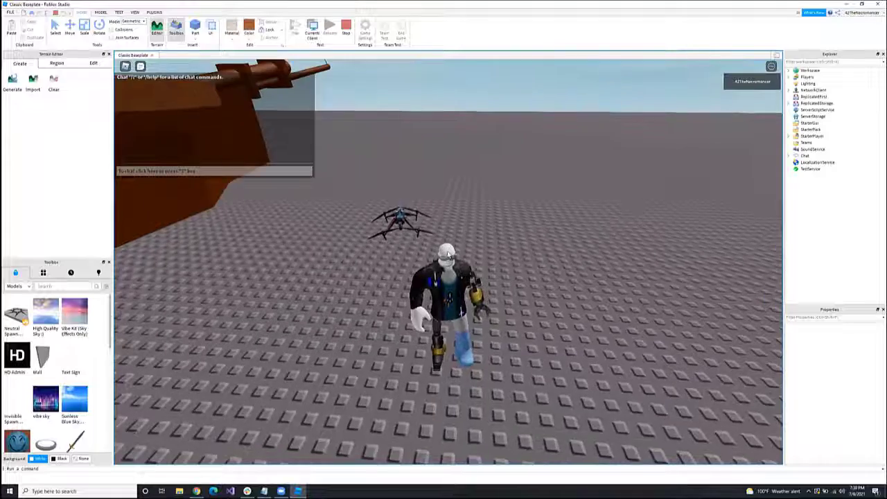
pyautogui.scroll(-4, 450, 255)
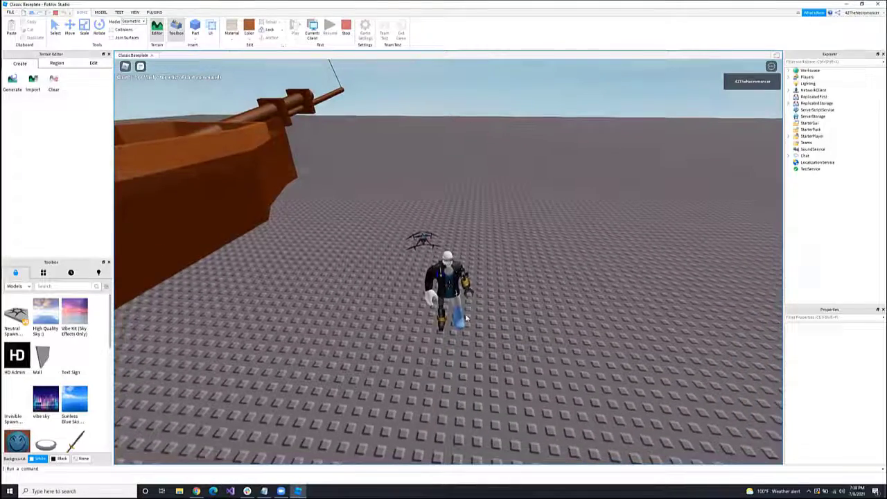
pyautogui.moveTo(465, 318); pyautogui.dragTo(458, 308, button='right')
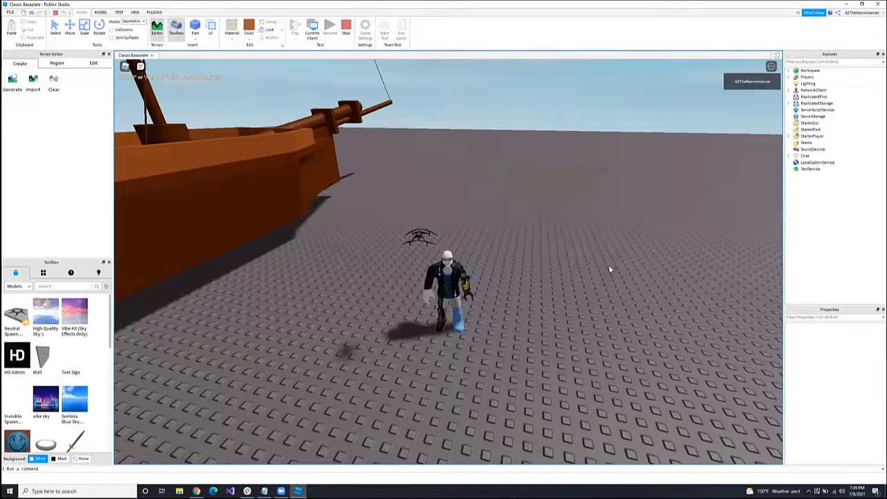
pyautogui.moveTo(513, 252); pyautogui.dragTo(514, 252, button='right')
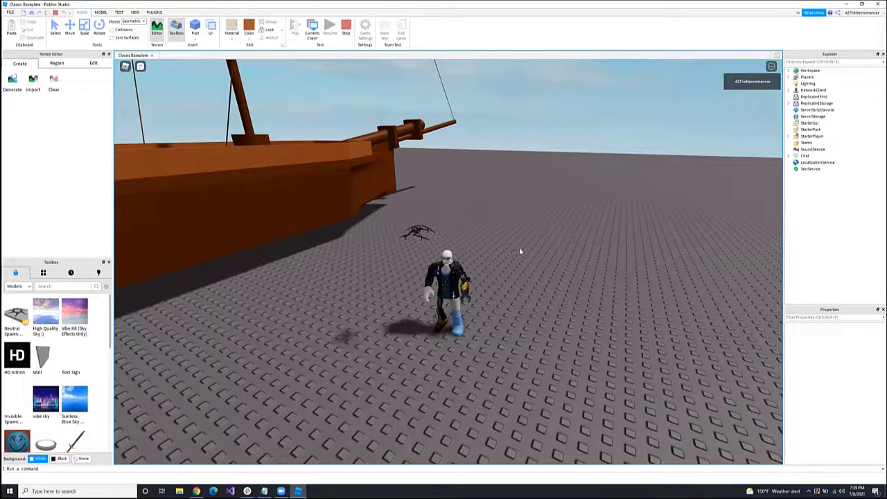
pyautogui.moveTo(519, 246); pyautogui.dragTo(521, 251, button='right')
# Step: Run the character to the bow and jump over the hull's edge onto the boat's deck
pyautogui.press('w')
pyautogui.press('d')
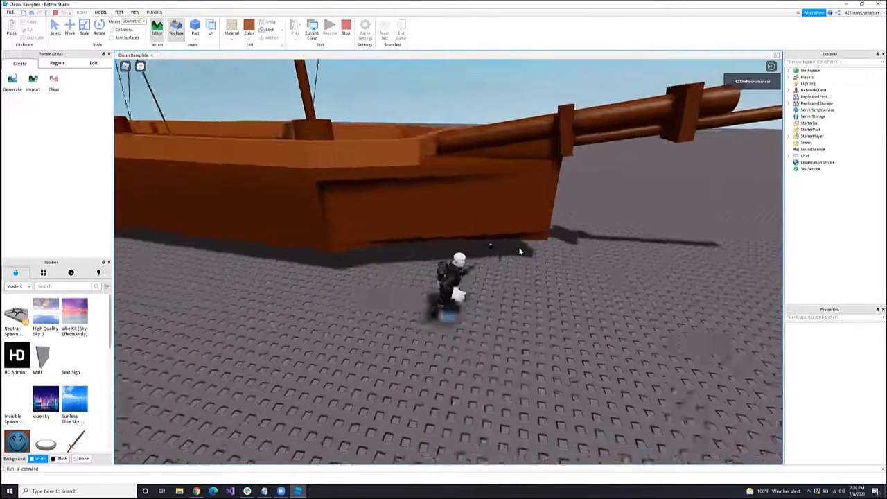
pyautogui.press('w')
pyautogui.press('space')
pyautogui.press('space')
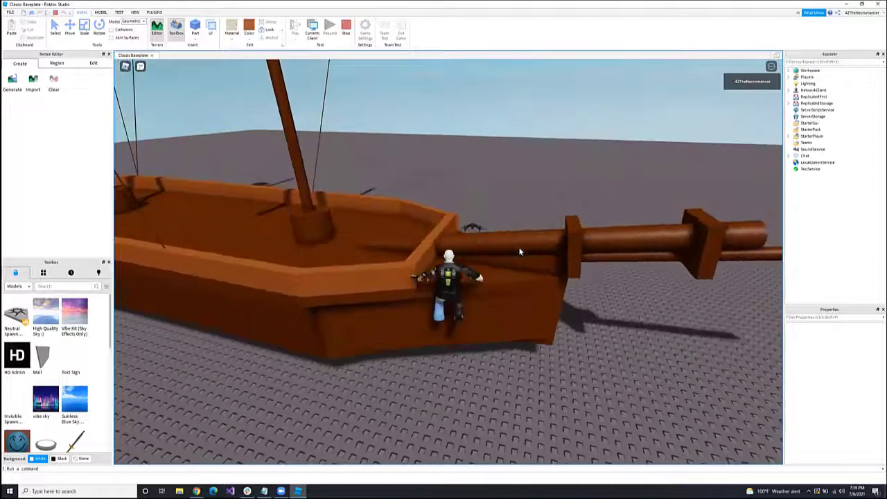
pyautogui.press('space')
pyautogui.moveTo(520, 251); pyautogui.dragTo(520, 251, button='right')
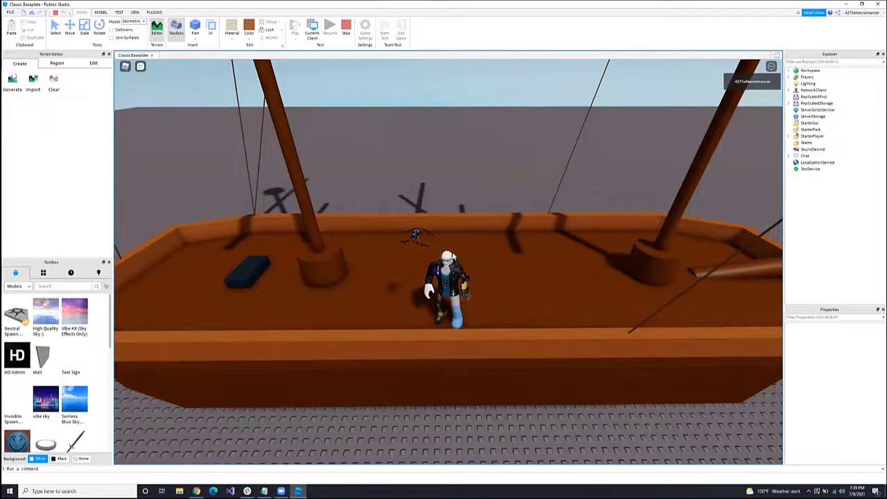
# Step: Walk across the deck, view the masts and rigging from both sides, and end the playtest
pyautogui.scroll(-3, 452, 258)
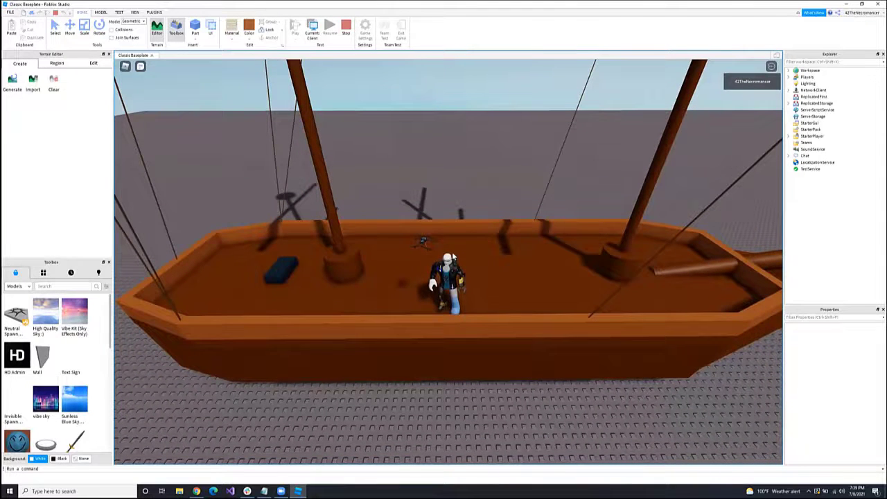
pyautogui.press('w')
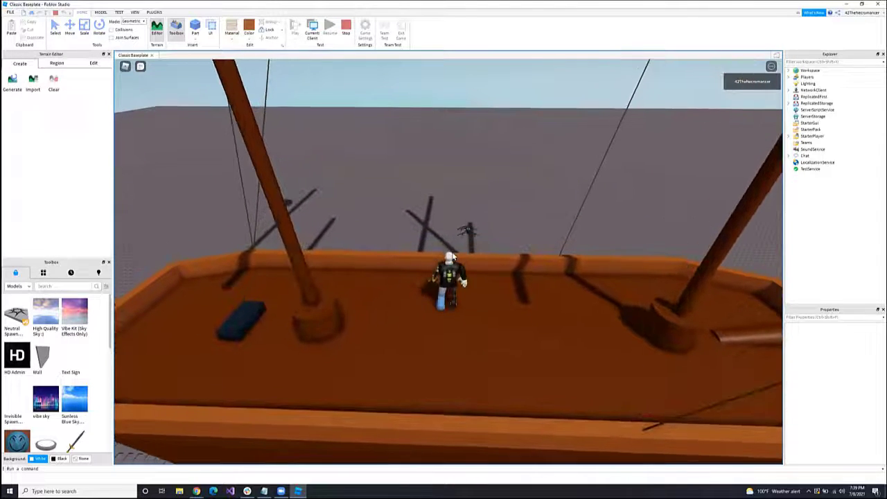
pyautogui.moveTo(453, 257); pyautogui.dragTo(453, 258, button='right')
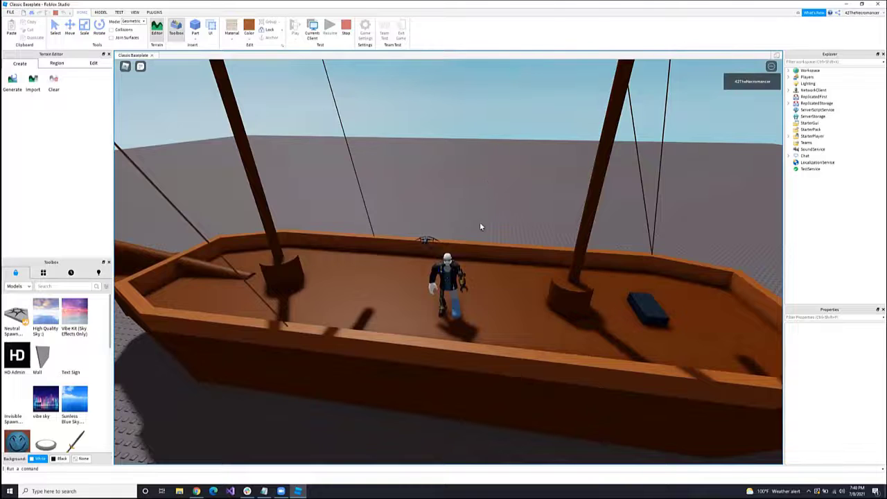
pyautogui.moveTo(479, 223); pyautogui.dragTo(481, 226, button='right')
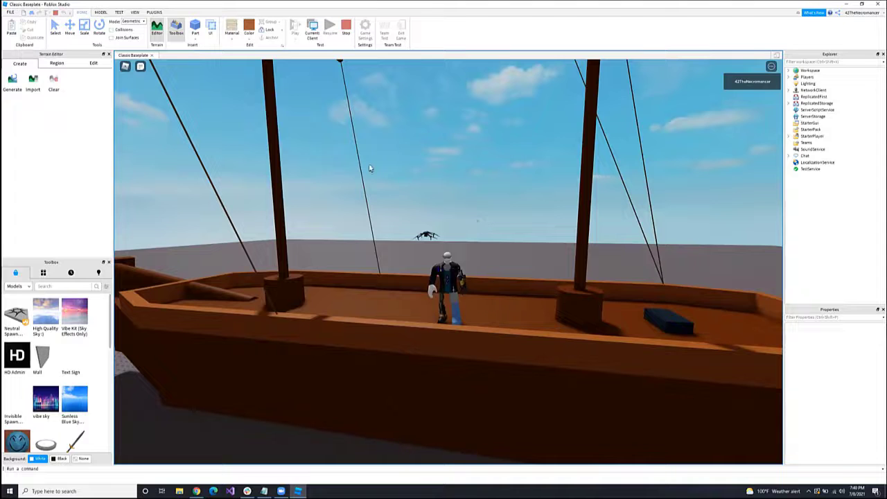
pyautogui.click(346, 30)
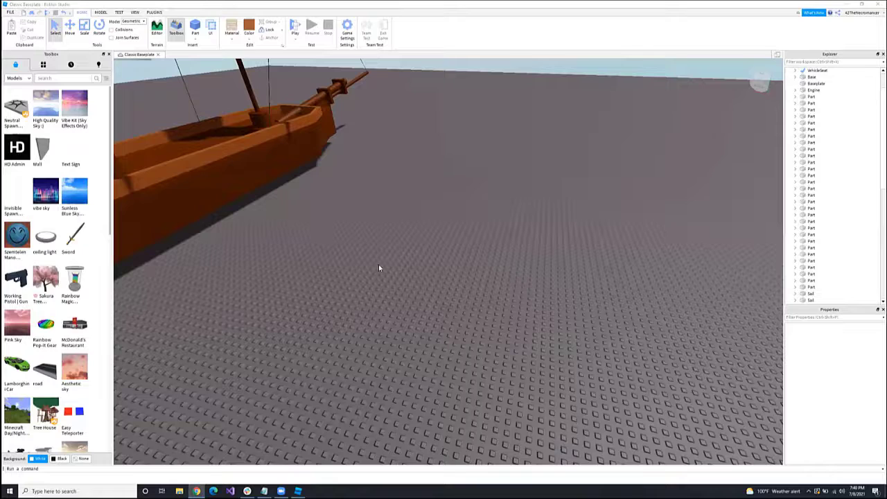
# Step: Select all of the boat's parts on the baseplate, including masts and sails, and group them into one model
pyautogui.moveTo(406, 264); pyautogui.dragTo(407, 263, button='right')
pyautogui.click(581, 227)
pyautogui.moveTo(456, 294); pyautogui.dragTo(461, 279, button='right')
pyautogui.press('s')
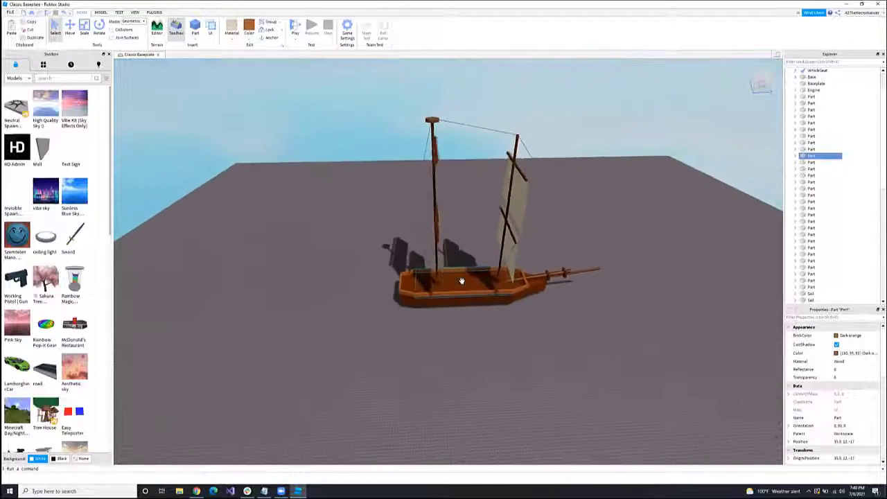
pyautogui.moveTo(284, 164); pyautogui.dragTo(696, 376)
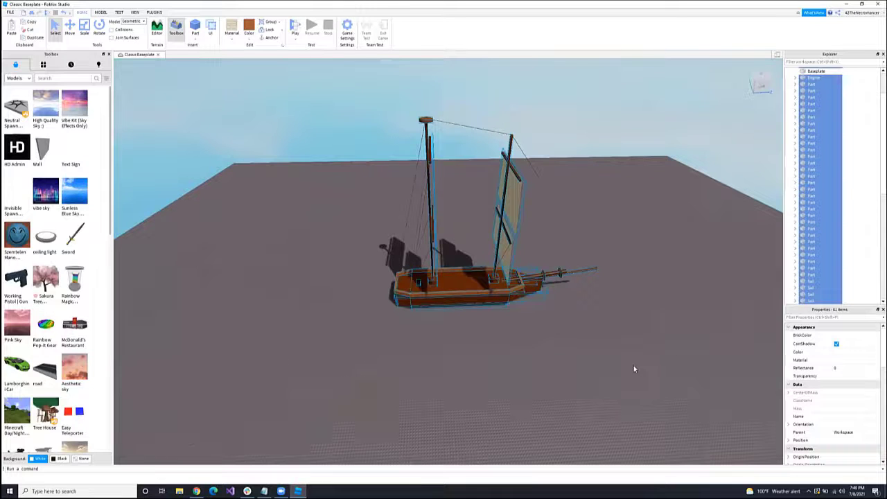
pyautogui.hotkey('ctrl', 'g')
pyautogui.click(665, 303)
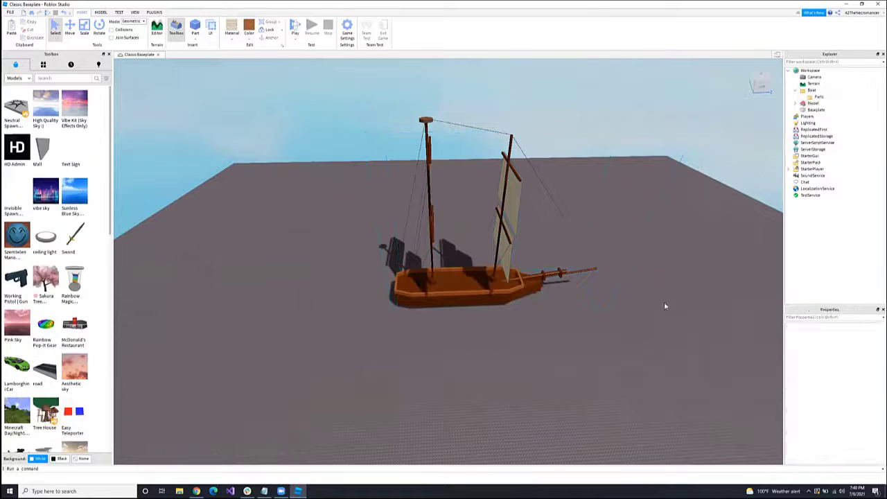
# Step: Open the Terrain Editor and show the terrain generation settings with their map region around the boat
pyautogui.moveTo(639, 325); pyautogui.dragTo(639, 326, button='right')
pyautogui.press('w')
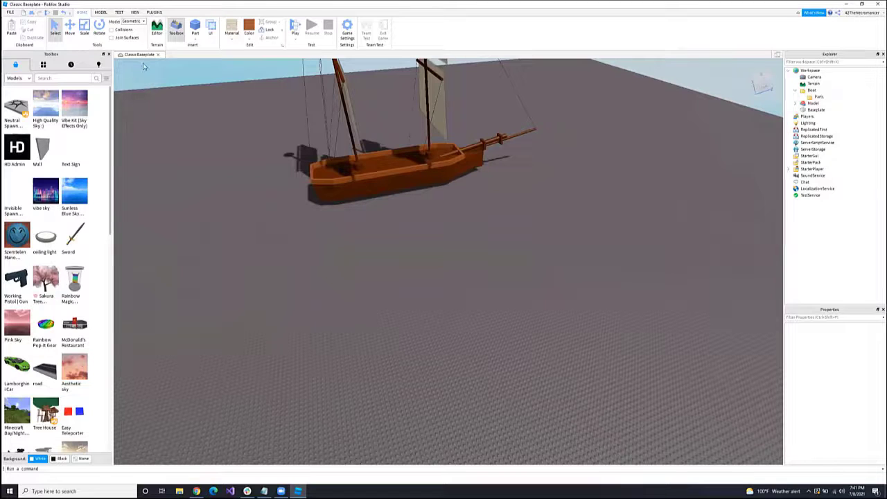
pyautogui.click(155, 33)
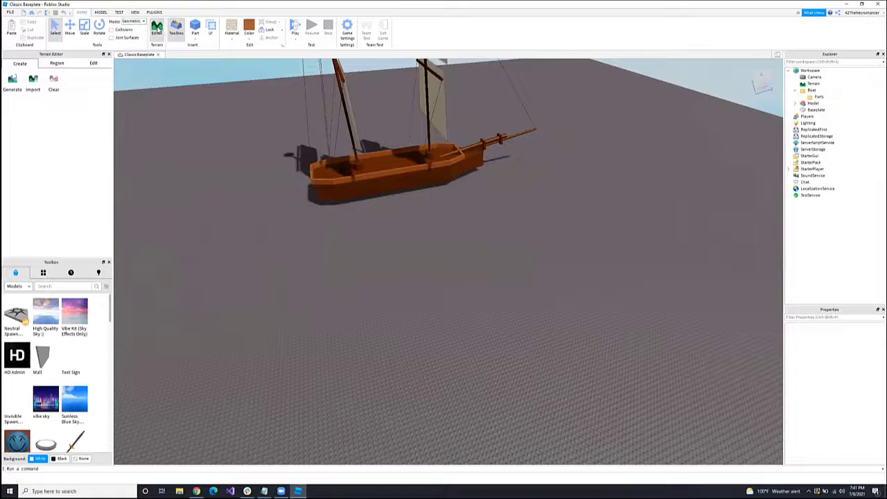
pyautogui.moveTo(35, 54)
pyautogui.mouseDown()
pyautogui.moveTo(63, 54)
pyautogui.moveTo(43, 58)
pyautogui.mouseUp()
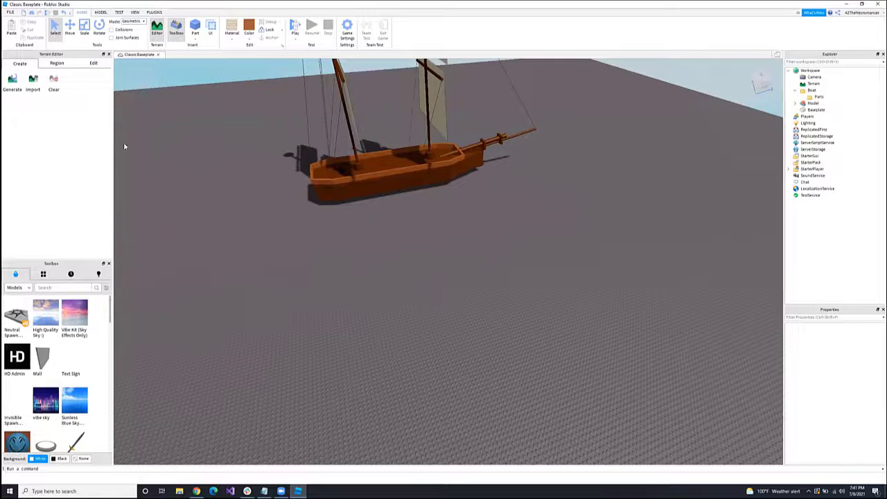
pyautogui.click(20, 87)
pyautogui.moveTo(290, 272); pyautogui.dragTo(290, 271, button='right')
pyautogui.press('s')
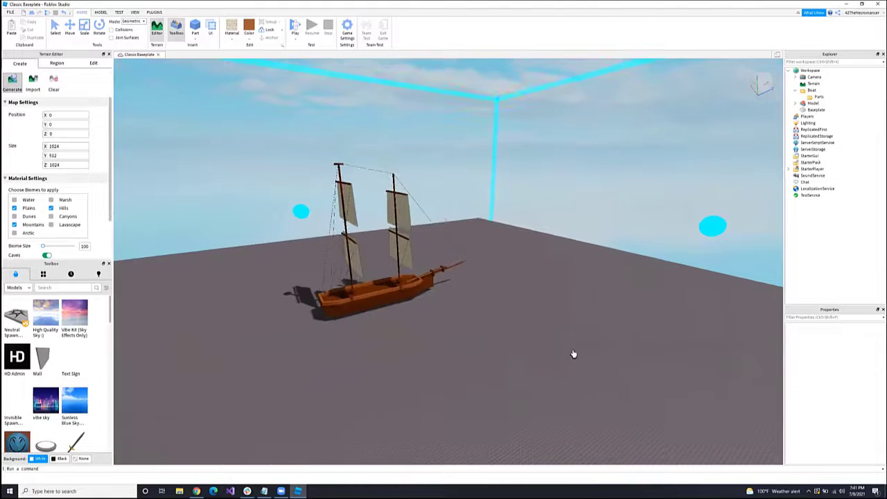
# Step: Delete the baseplate from beneath the boat
pyautogui.click(831, 110)
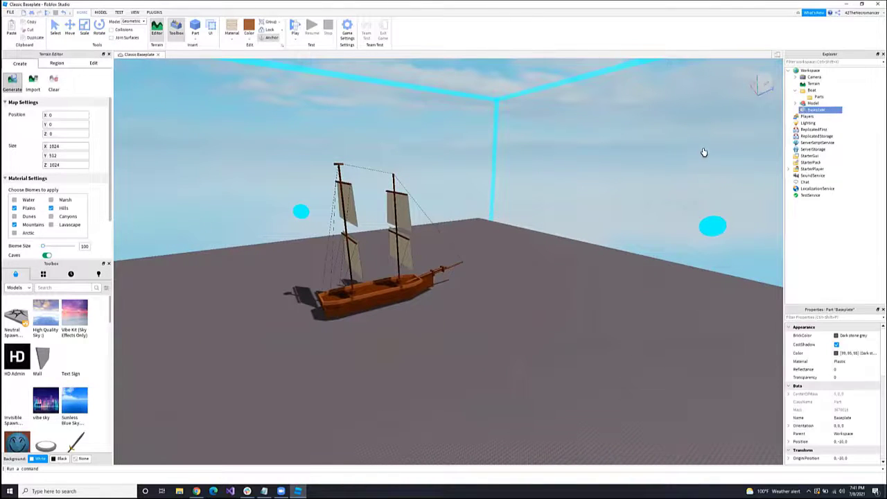
pyautogui.press('Delete')
pyautogui.moveTo(608, 243); pyautogui.dragTo(608, 244, button='right')
pyautogui.press('s')
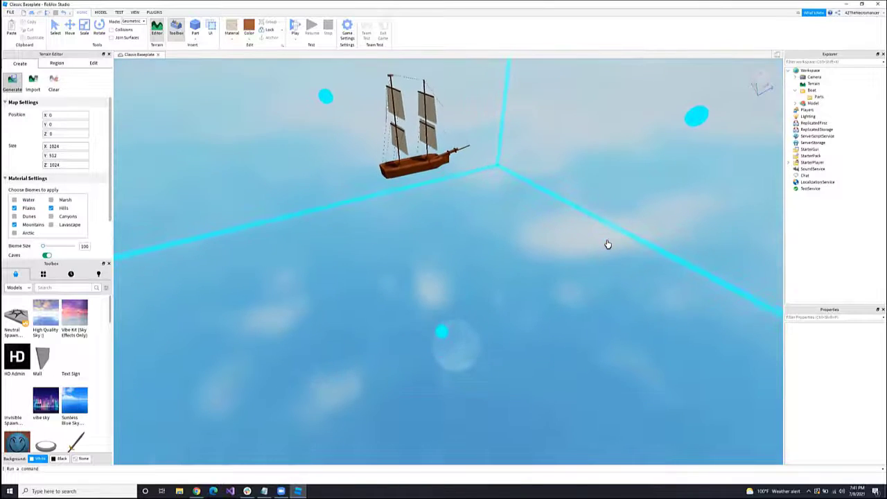
# Step: Generate terrain from the Plains, Hills and Mountains biomes with caves enabled, and inspect the landscape around the boat
pyautogui.scroll(-2, 81, 224)
pyautogui.click(61, 251)
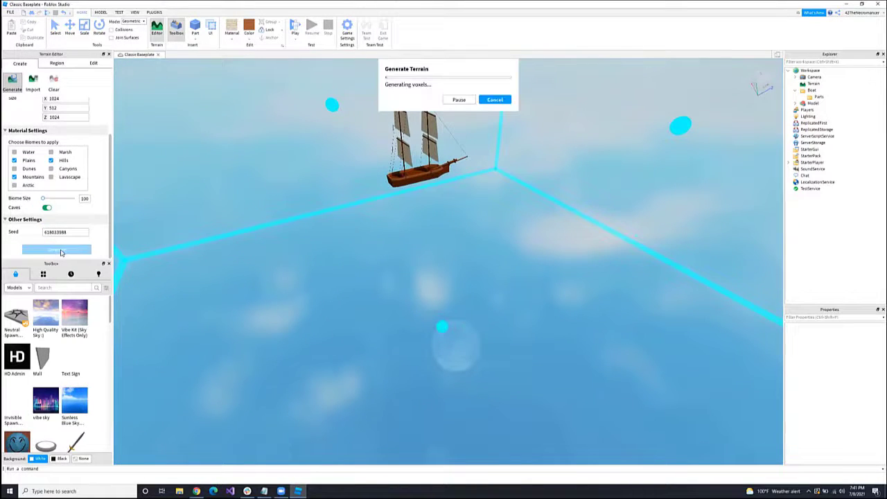
pyautogui.moveTo(552, 263); pyautogui.dragTo(554, 261, button='right')
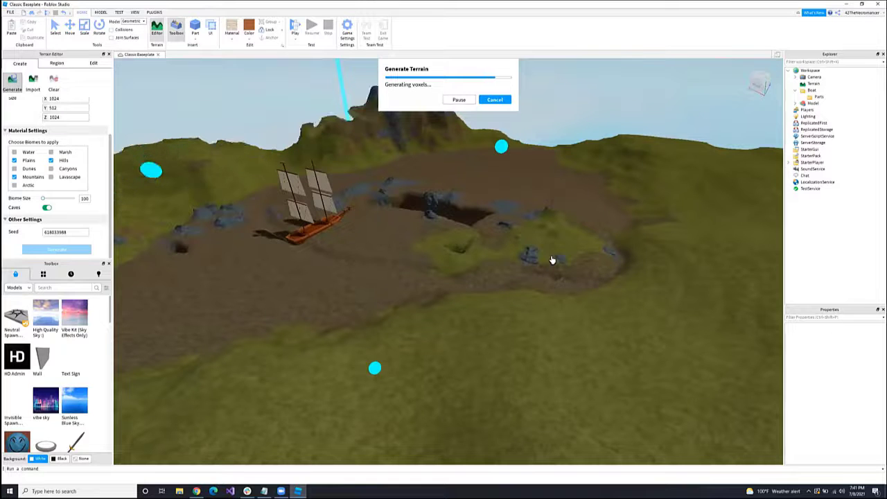
pyautogui.moveTo(552, 260); pyautogui.dragTo(550, 256, button='right')
pyautogui.scroll(-8, 548, 256)
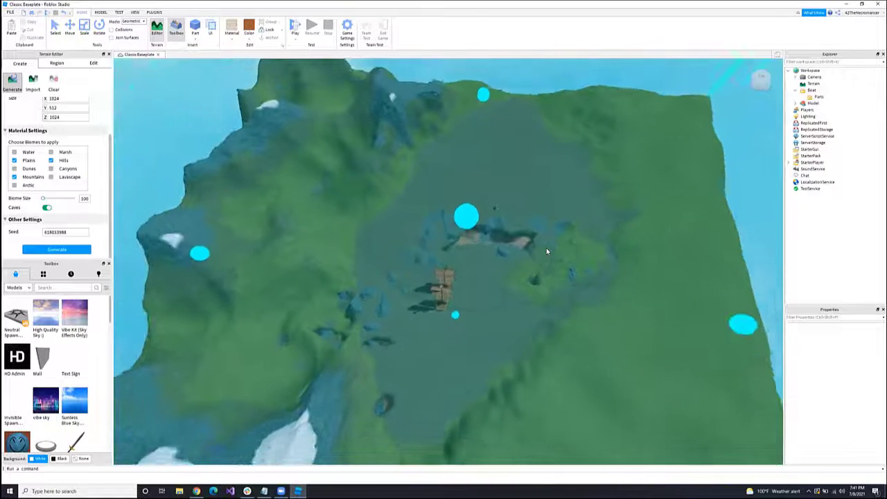
pyautogui.moveTo(382, 306); pyautogui.dragTo(382, 307, button='right')
pyautogui.press('w')
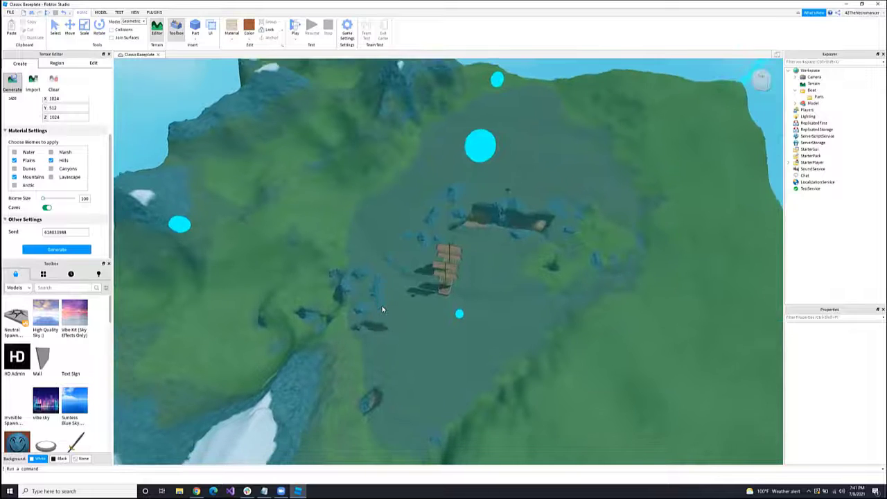
pyautogui.press('w')
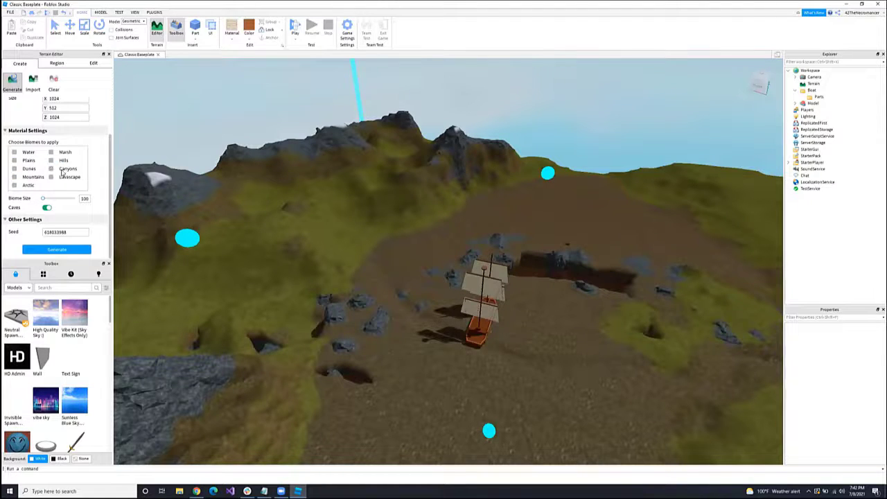
# Step: Make Lavascape the only biome, generate the terrain over the existing landscape, and inspect it
pyautogui.click(61, 171)
pyautogui.click(52, 250)
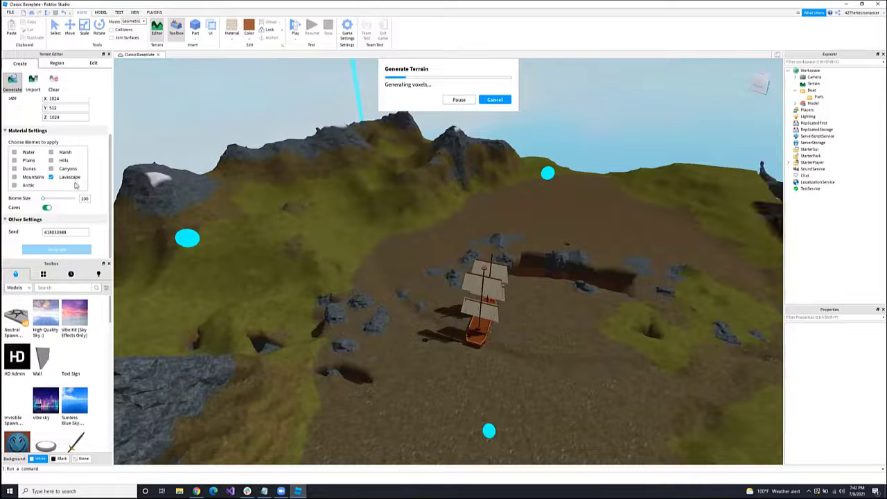
pyautogui.moveTo(297, 279)
pyautogui.mouseDown(button='right')
pyautogui.moveTo(329, 303)
pyautogui.moveTo(296, 280)
pyautogui.mouseUp(button='right')
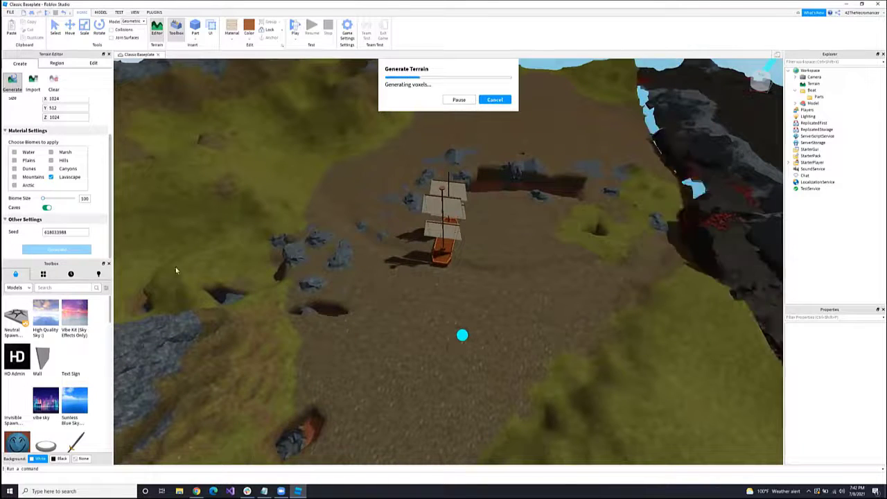
pyautogui.moveTo(350, 326); pyautogui.dragTo(324, 284, button='right')
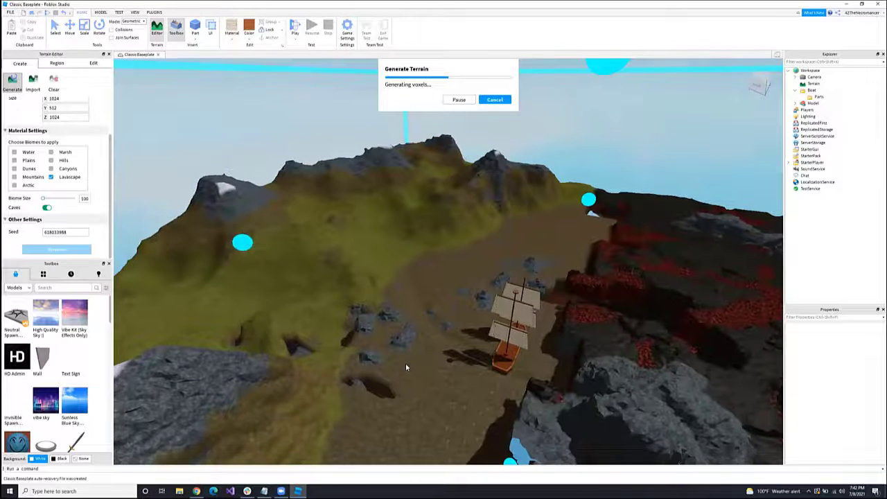
pyautogui.moveTo(406, 364); pyautogui.dragTo(502, 248, button='right')
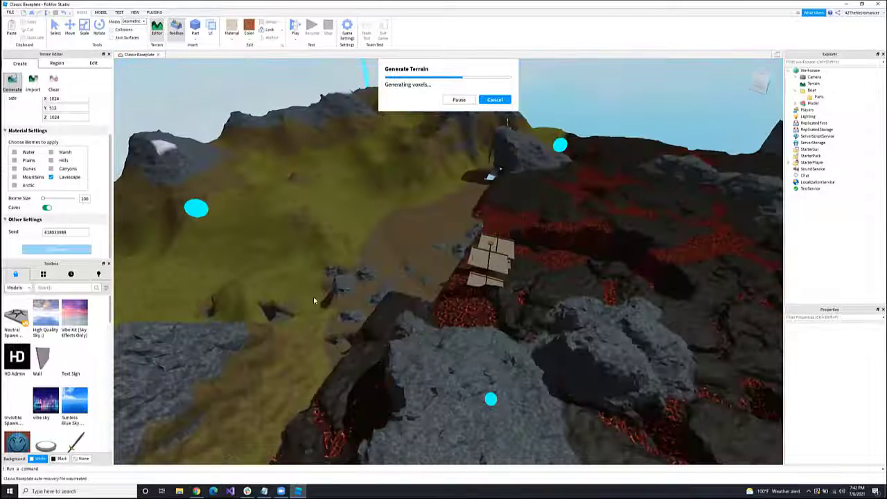
pyautogui.moveTo(429, 335); pyautogui.dragTo(429, 339, button='right')
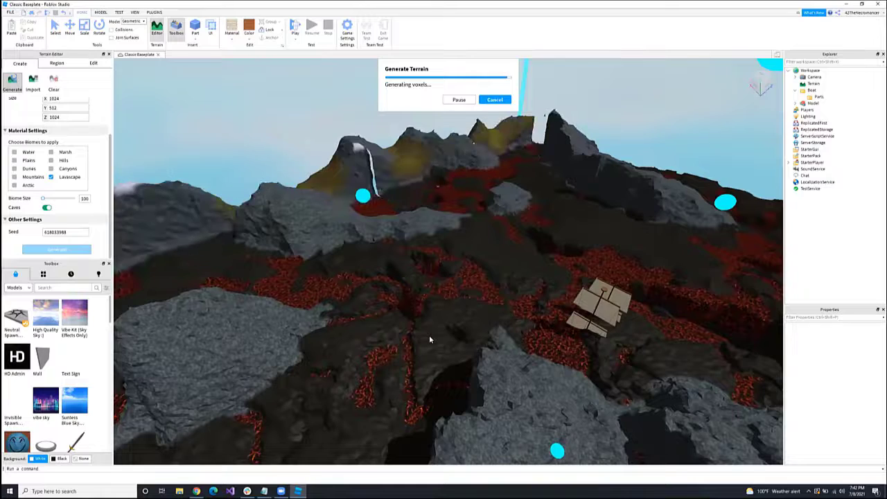
pyautogui.press('s')
pyautogui.moveTo(430, 339); pyautogui.dragTo(429, 338, button='right')
pyautogui.press('w')
pyautogui.moveTo(495, 300); pyautogui.dragTo(503, 299, button='right')
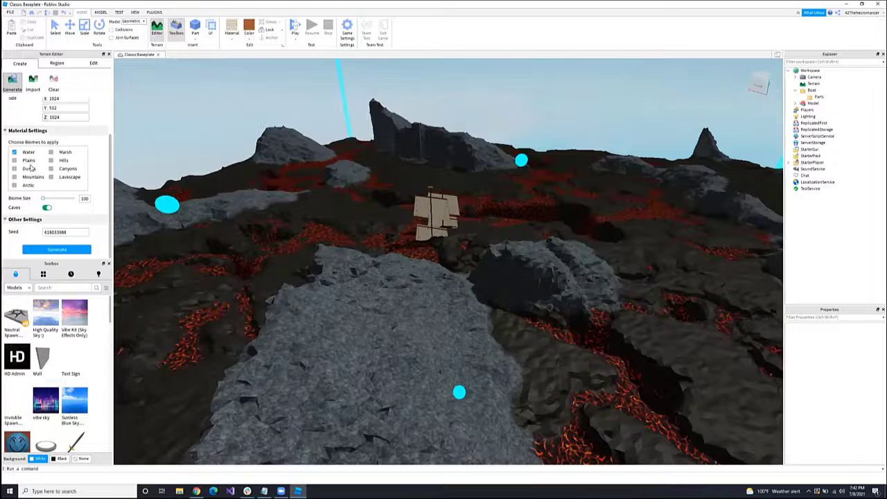
# Step: Make Water the only biome, turn caves off, and generate an ocean around the boat
pyautogui.click(46, 208)
pyautogui.click(55, 249)
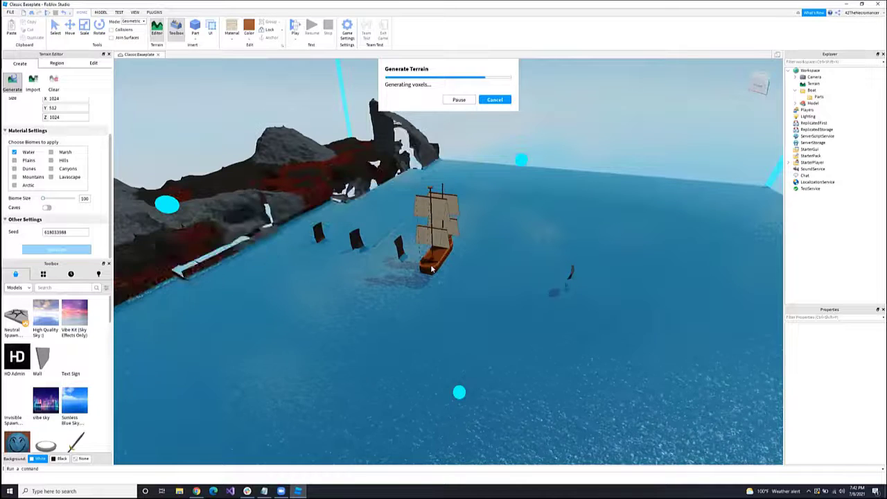
pyautogui.moveTo(438, 283); pyautogui.dragTo(438, 282, button='right')
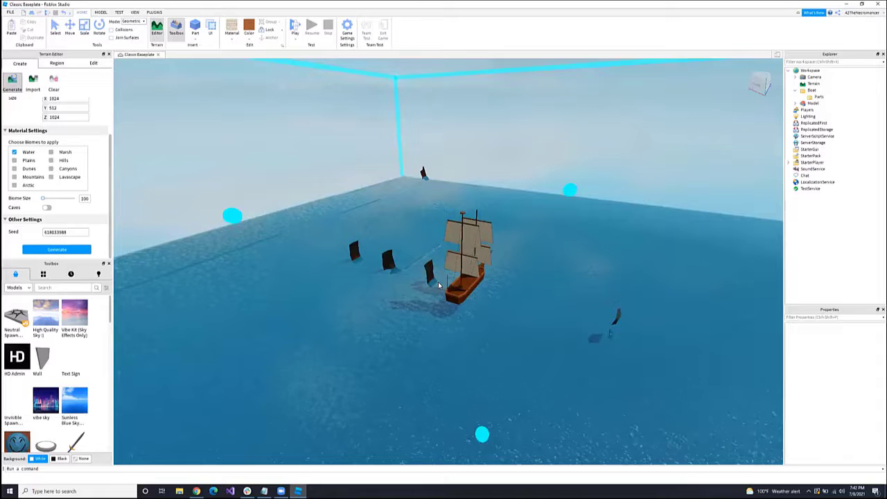
pyautogui.moveTo(438, 284); pyautogui.dragTo(438, 284, button='right')
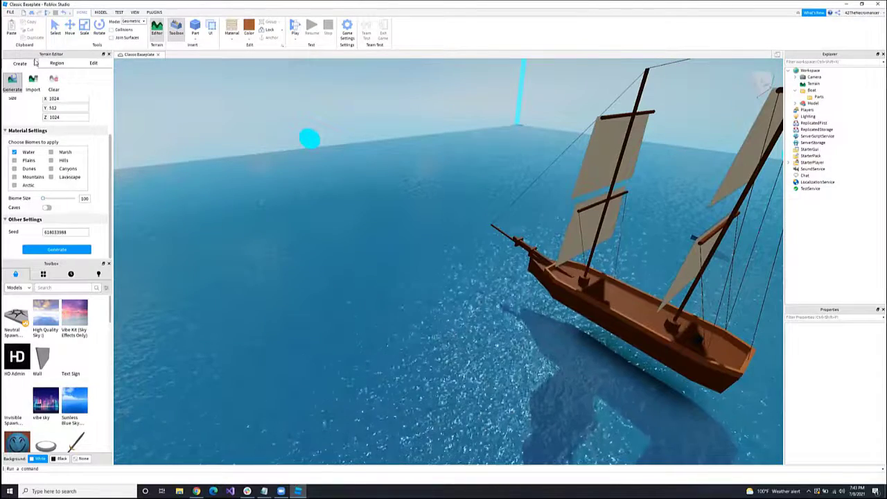
pyautogui.scroll(3, 41, 117)
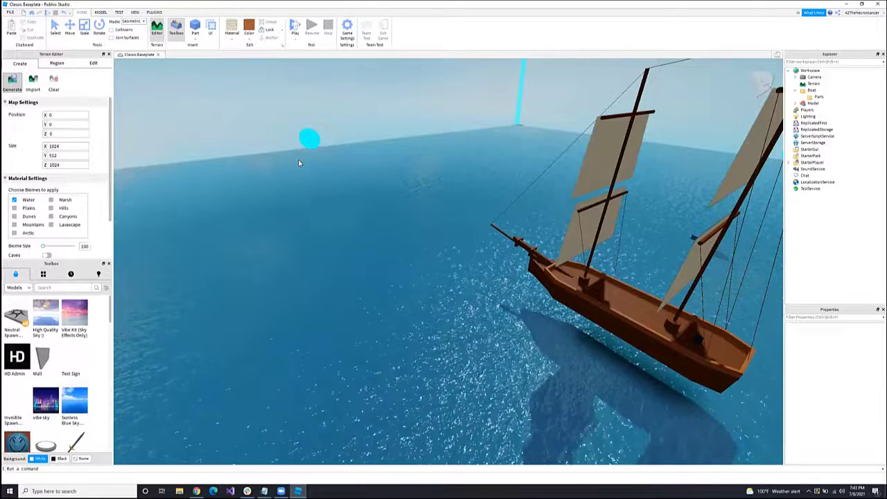
# Step: Build a rounded grass mound in the water ahead of the bow using the Add tool's sphere brush
pyautogui.click(93, 63)
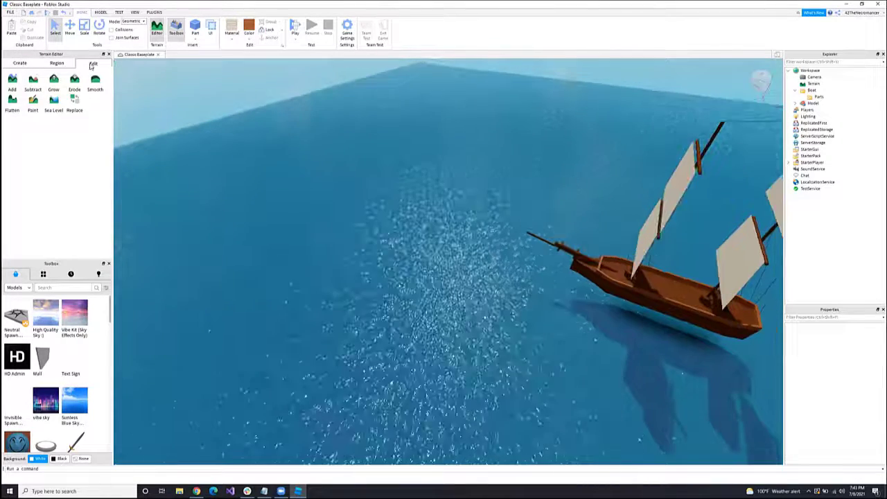
pyautogui.click(15, 82)
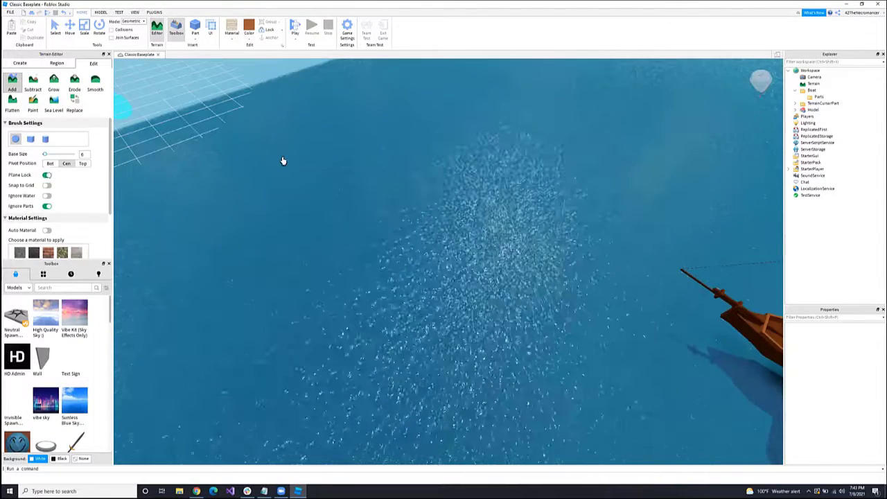
pyautogui.click(267, 181)
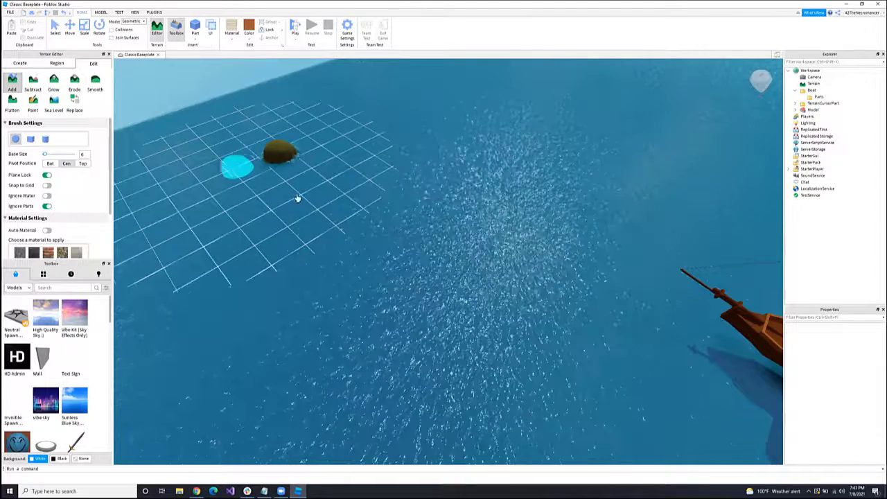
pyautogui.moveTo(304, 198)
pyautogui.mouseDown()
pyautogui.moveTo(297, 194)
pyautogui.moveTo(319, 164)
pyautogui.moveTo(311, 226)
pyautogui.moveTo(392, 157)
pyautogui.moveTo(373, 199)
pyautogui.mouseUp()
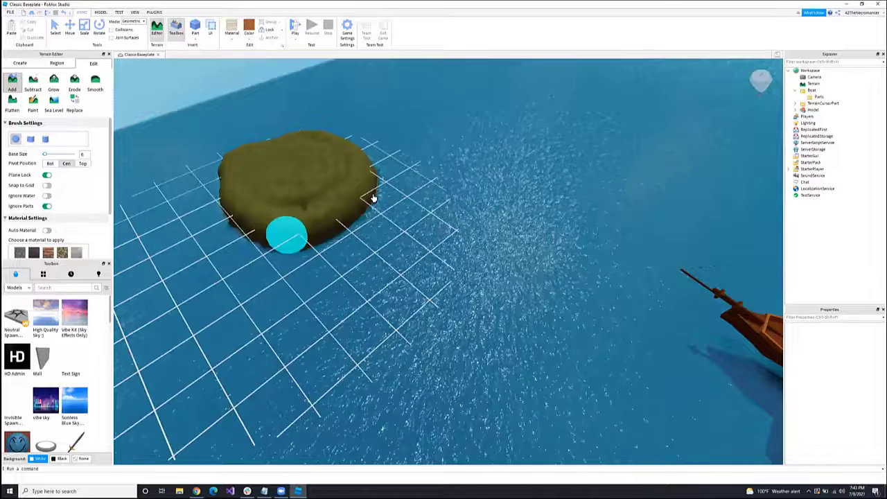
pyautogui.moveTo(373, 198); pyautogui.dragTo(416, 198, button='right')
# Step: Extend the island with a broad flat grass slab using the cube brush, and add a raised layer beside the mound
pyautogui.click(30, 139)
pyautogui.press('a')
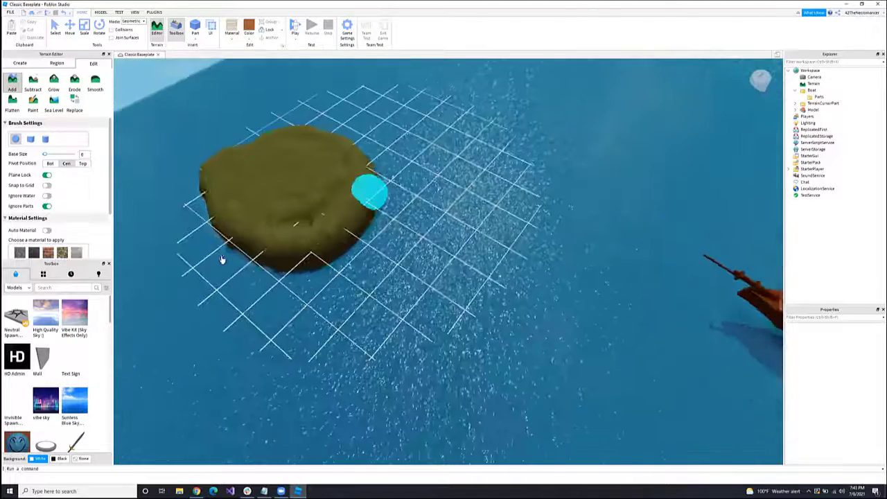
pyautogui.moveTo(225, 272)
pyautogui.mouseDown()
pyautogui.moveTo(457, 303)
pyautogui.moveTo(516, 334)
pyautogui.mouseUp()
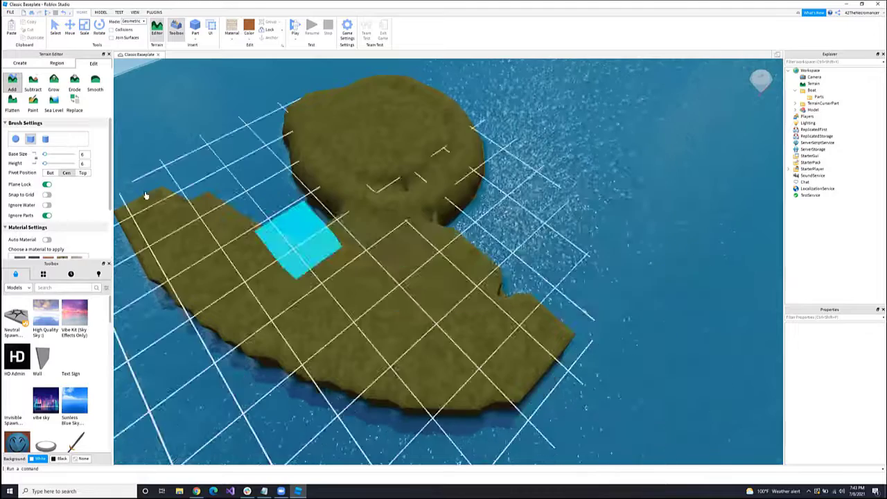
pyautogui.moveTo(234, 137); pyautogui.dragTo(449, 210)
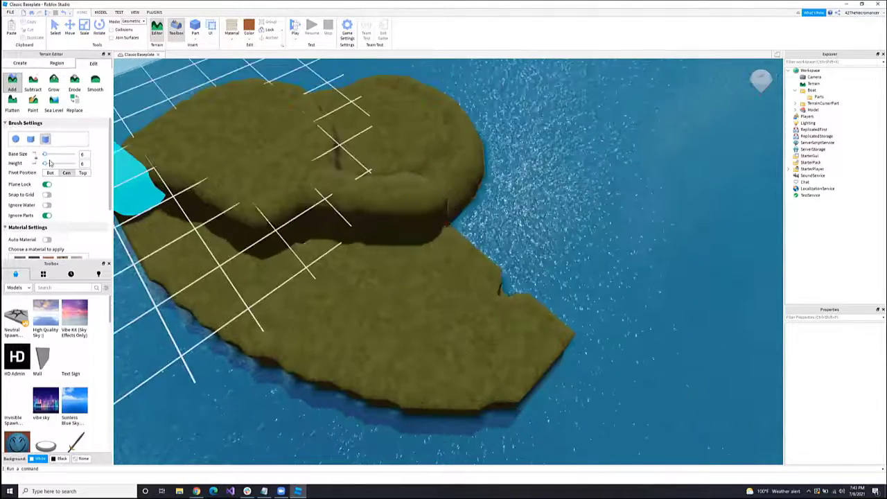
# Step: Switch to the sphere brush, look through the terrain materials and Subtract tool, and grow the island's raised front edge with Grow
pyautogui.click(15, 139)
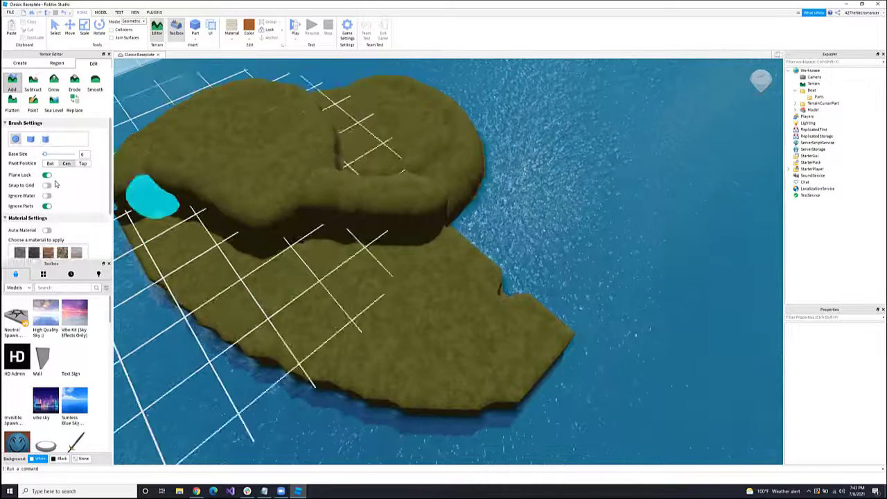
pyautogui.scroll(-3, 21, 136)
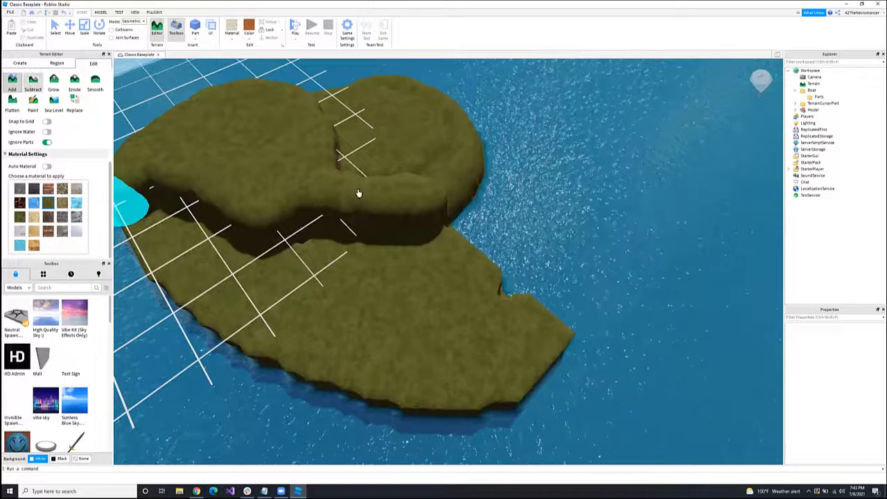
pyautogui.click(33, 81)
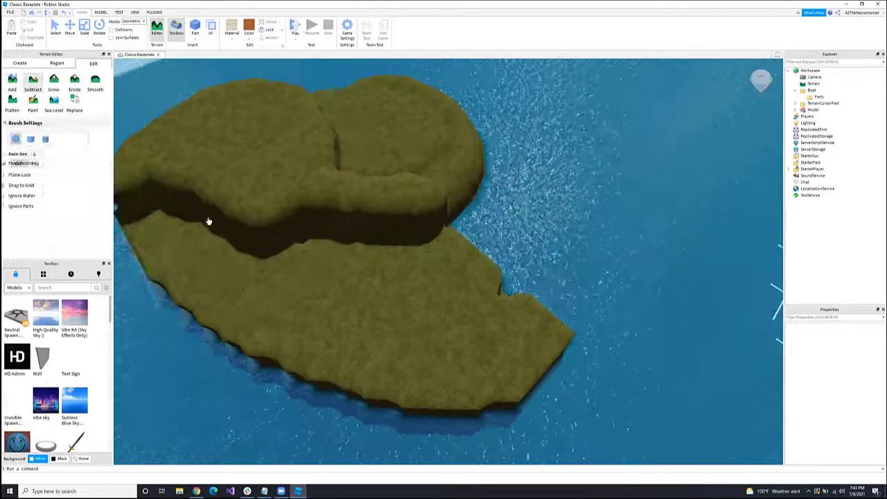
pyautogui.click(53, 82)
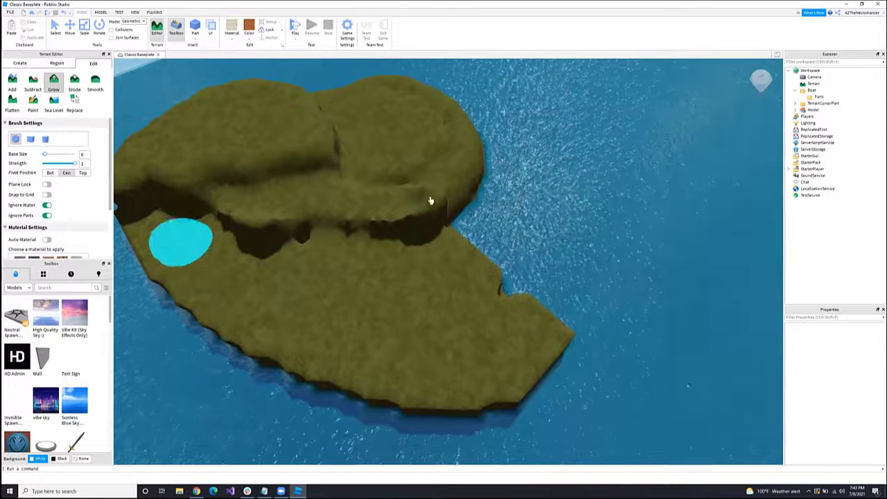
# Step: Try the Erode tool, smooth the ragged front edge of the island's raised layer into the flat slab, and switch to Flatten
pyautogui.click(74, 83)
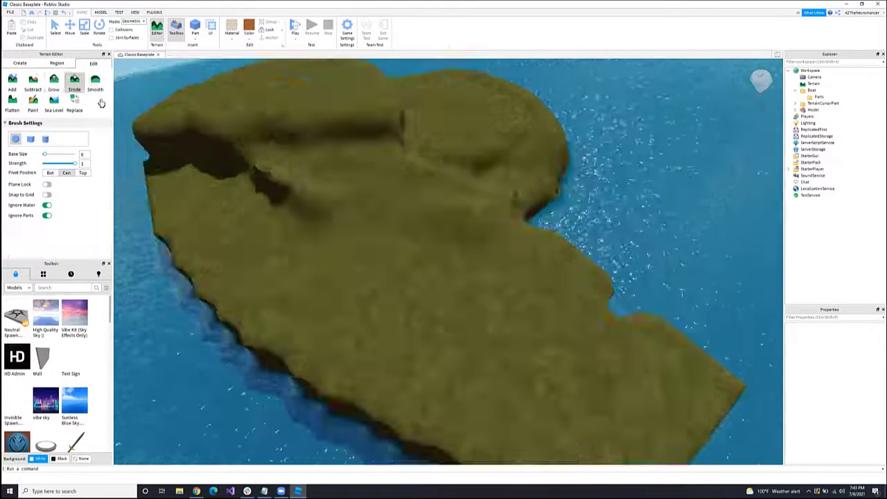
pyautogui.click(95, 82)
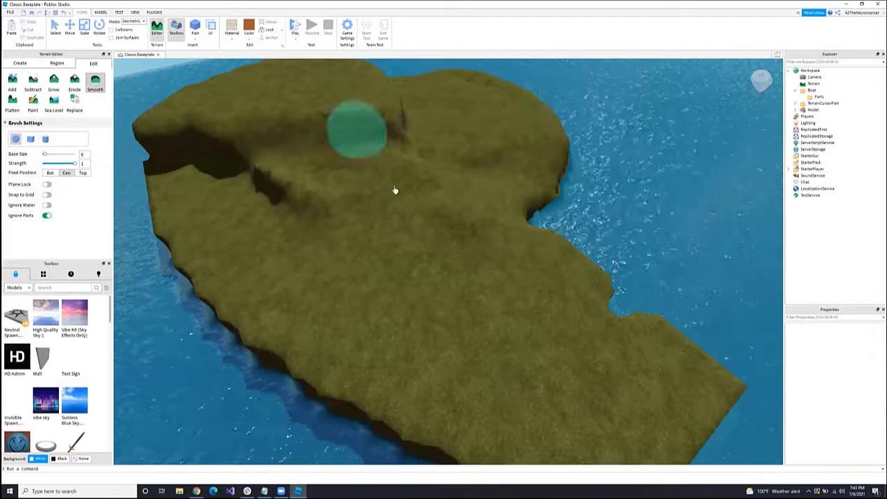
pyautogui.moveTo(395, 189)
pyautogui.mouseDown()
pyautogui.moveTo(319, 111)
pyautogui.moveTo(408, 152)
pyautogui.moveTo(396, 147)
pyautogui.moveTo(413, 172)
pyautogui.mouseUp()
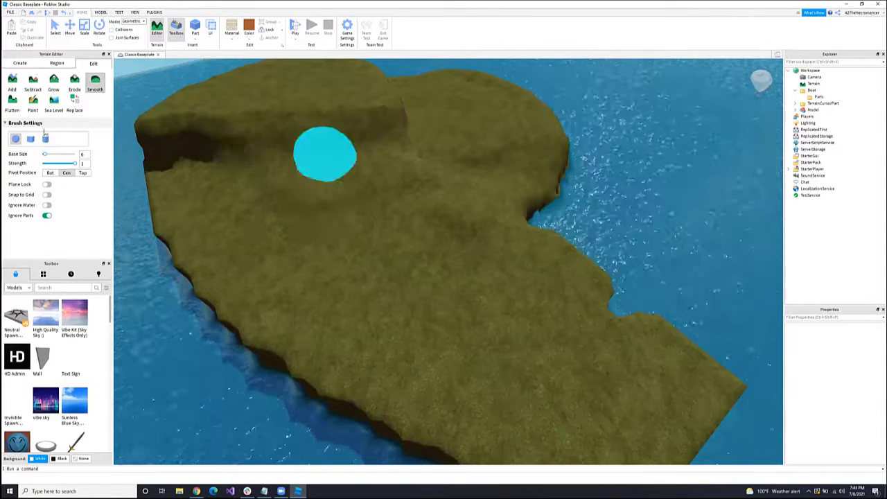
pyautogui.click(10, 109)
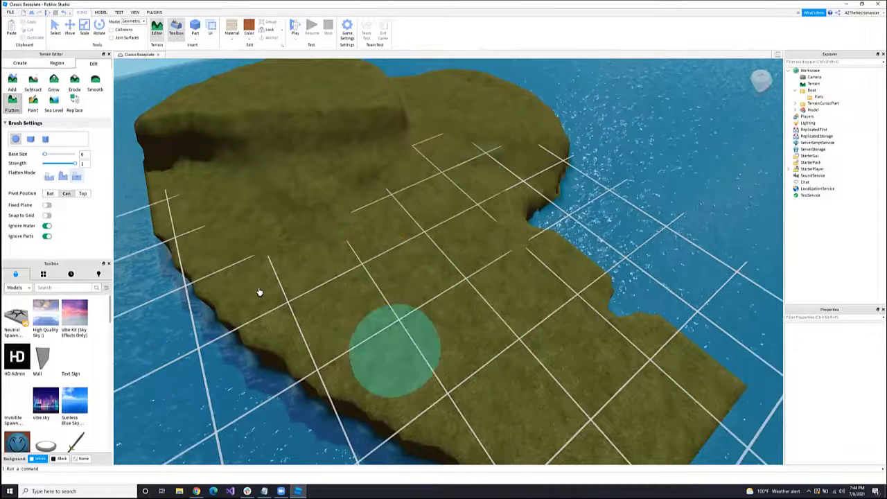
# Step: Paint the island's flat slab with Cobblestone, and repaint it with the brown Mud material, leaving grass around its outer edge
pyautogui.click(33, 107)
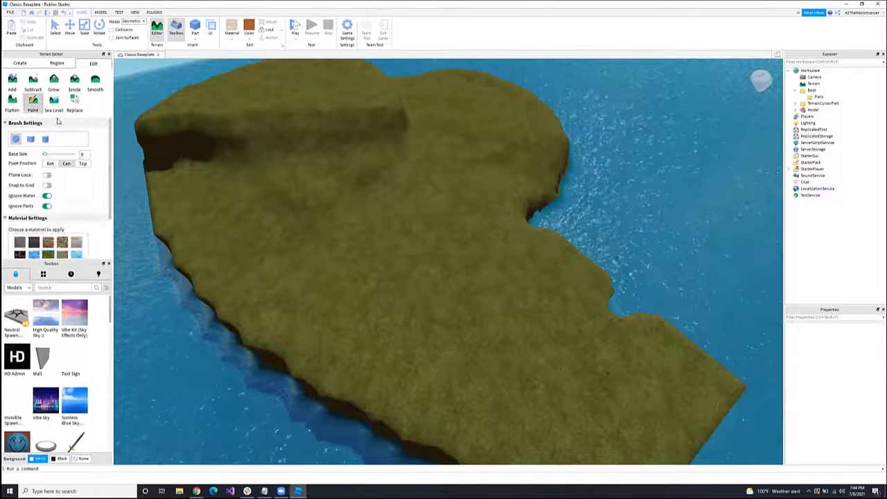
pyautogui.scroll(-2, 69, 196)
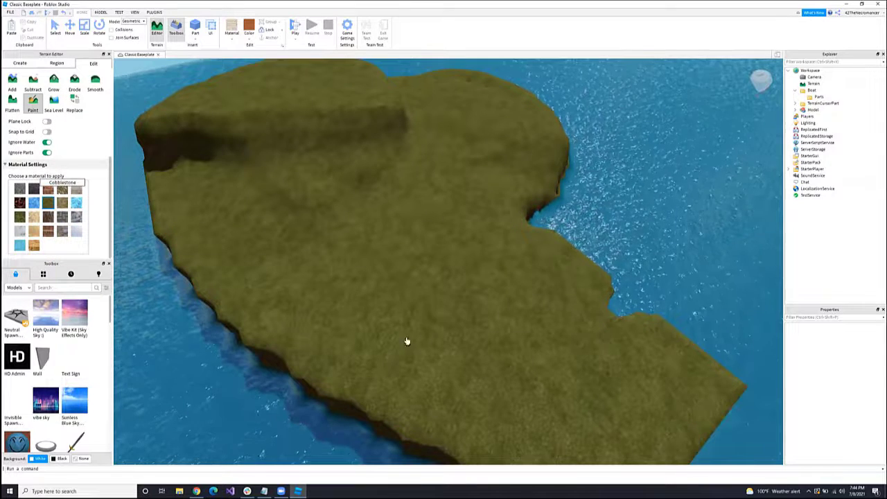
pyautogui.moveTo(370, 358)
pyautogui.mouseDown()
pyautogui.moveTo(530, 284)
pyautogui.moveTo(499, 360)
pyautogui.moveTo(392, 343)
pyautogui.moveTo(407, 331)
pyautogui.moveTo(395, 301)
pyautogui.moveTo(422, 312)
pyautogui.moveTo(507, 232)
pyautogui.mouseUp()
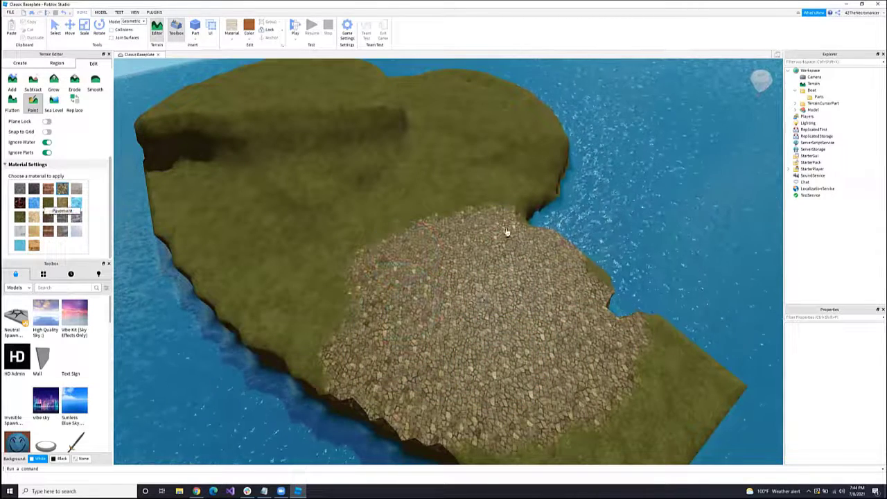
pyautogui.moveTo(361, 269)
pyautogui.mouseDown()
pyautogui.moveTo(301, 251)
pyautogui.moveTo(603, 392)
pyautogui.moveTo(519, 263)
pyautogui.mouseUp()
pyautogui.moveTo(373, 246); pyautogui.dragTo(379, 247)
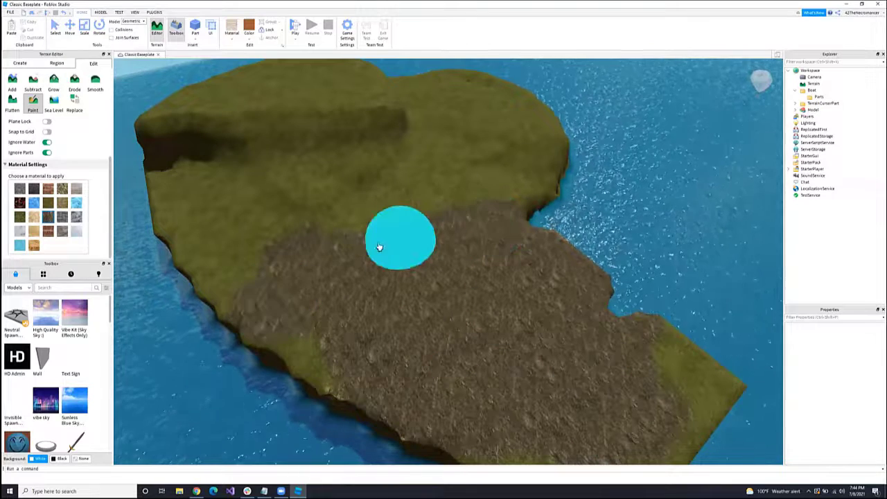
# Step: Examine the painted island and the sailing boat from several angles, including the boat's height above the water
pyautogui.press('s')
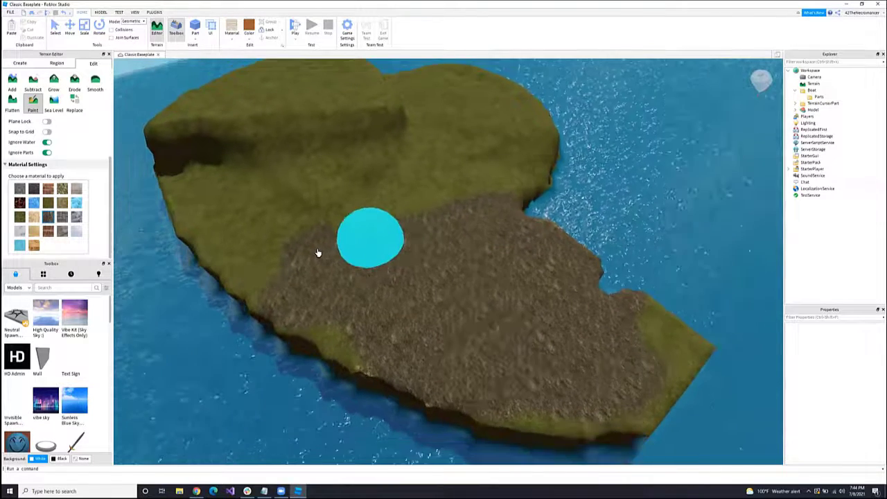
pyautogui.press('a')
pyautogui.moveTo(317, 253)
pyautogui.mouseDown(button='right')
pyautogui.moveTo(331, 251)
pyautogui.moveTo(326, 243)
pyautogui.mouseUp(button='right')
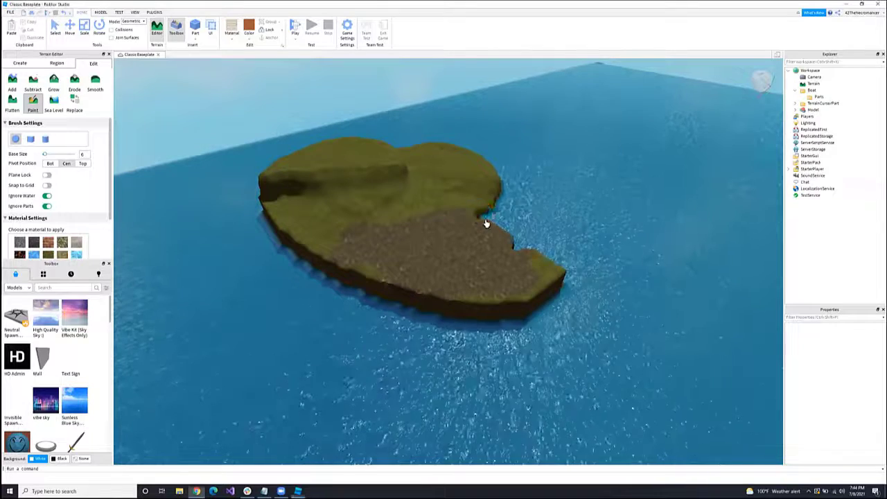
pyautogui.moveTo(485, 224); pyautogui.dragTo(486, 223, button='right')
pyautogui.press('w')
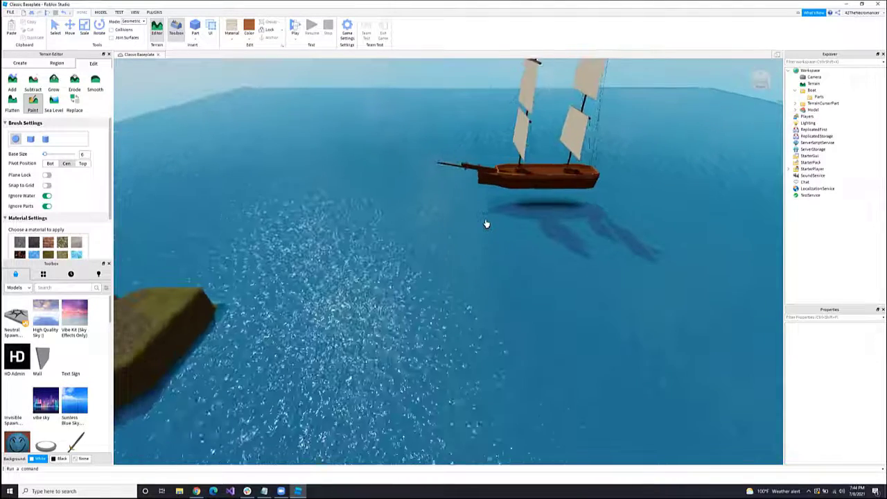
pyautogui.press('w')
pyautogui.press('d')
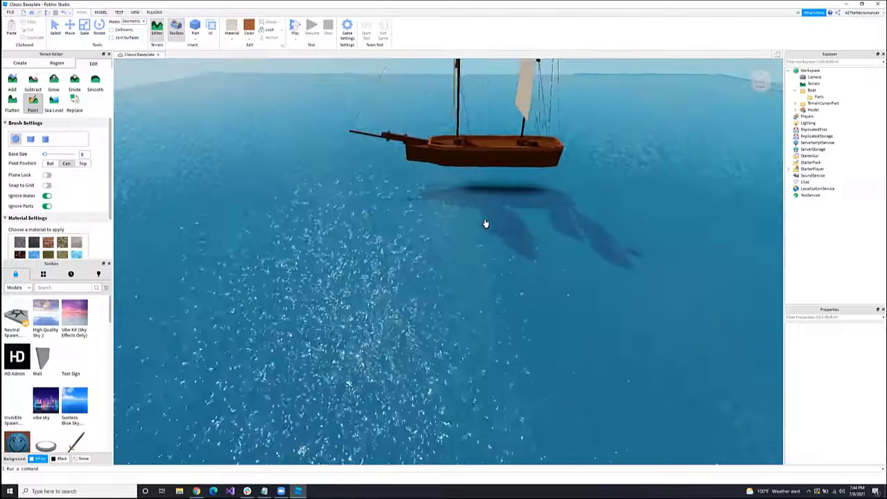
pyautogui.press('w')
pyautogui.press('d')
pyautogui.moveTo(486, 224); pyautogui.dragTo(485, 223, button='right')
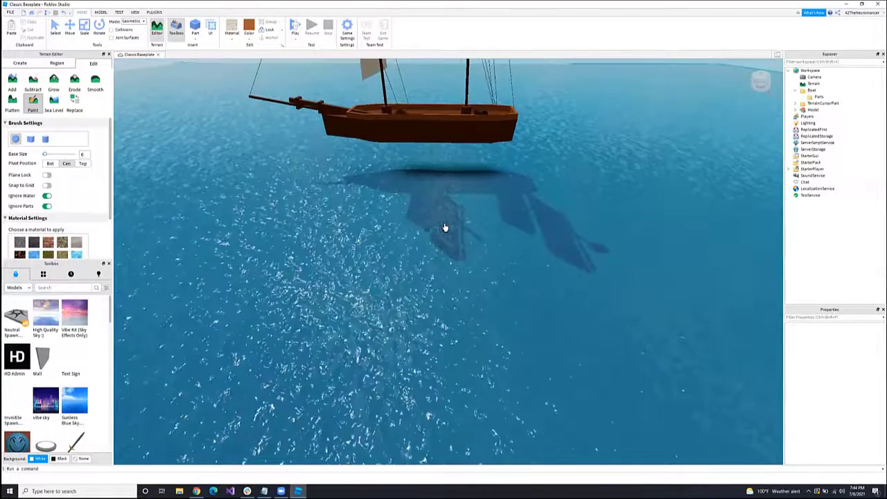
pyautogui.press('w')
pyautogui.press('e')
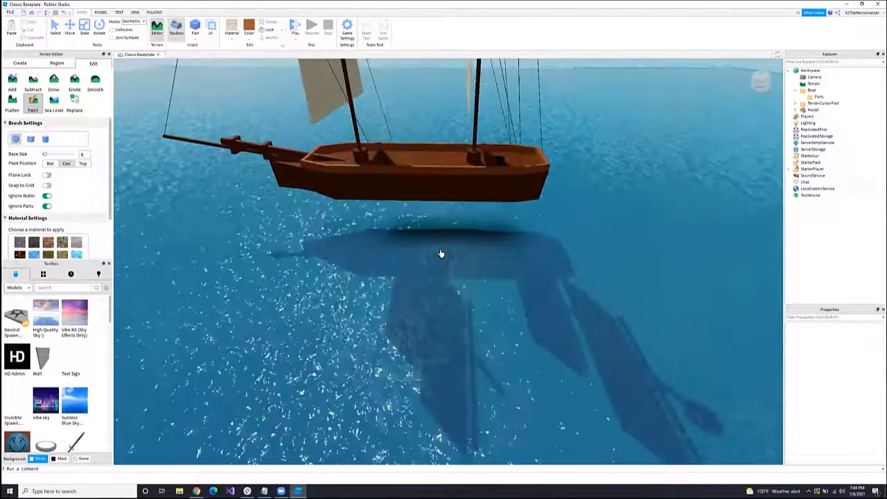
pyautogui.moveTo(441, 253); pyautogui.dragTo(526, 245, button='right')
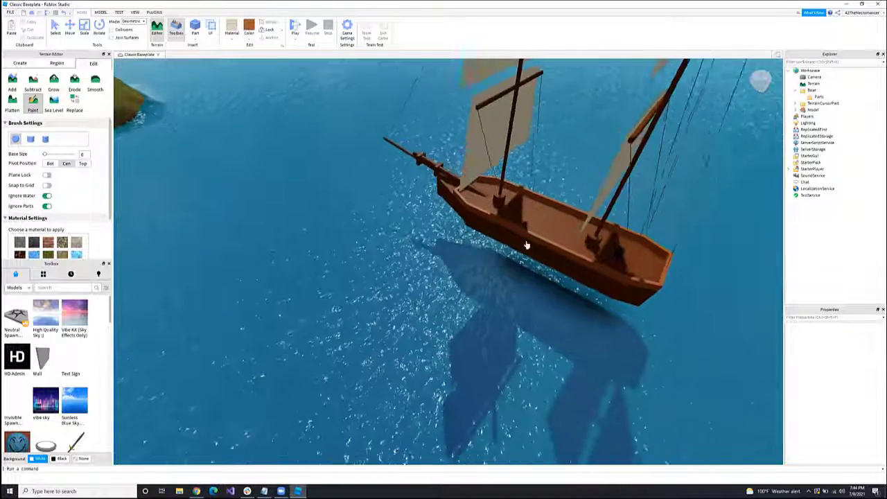
pyautogui.press('s')
pyautogui.moveTo(474, 271); pyautogui.dragTo(474, 271, button='right')
pyautogui.press('s')
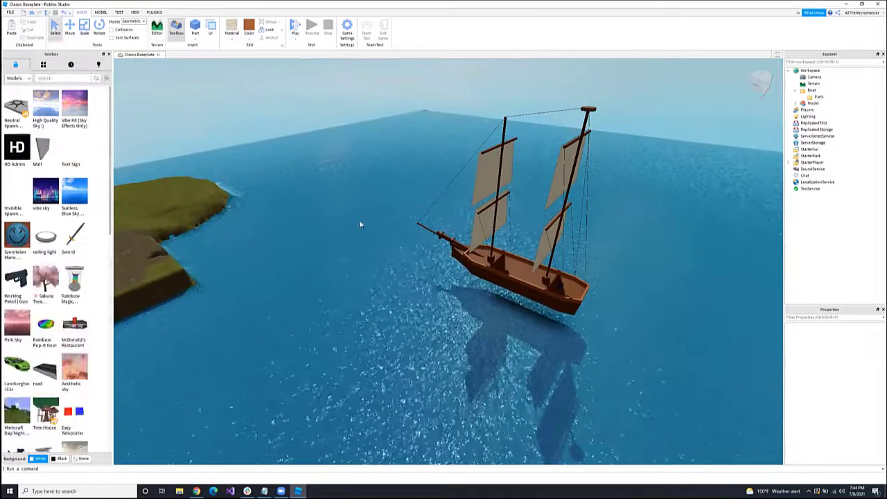
# Step: Select the whole boat model and move it down closer to the water surface near the island
pyautogui.moveTo(359, 220); pyautogui.dragTo(377, 236, button='right')
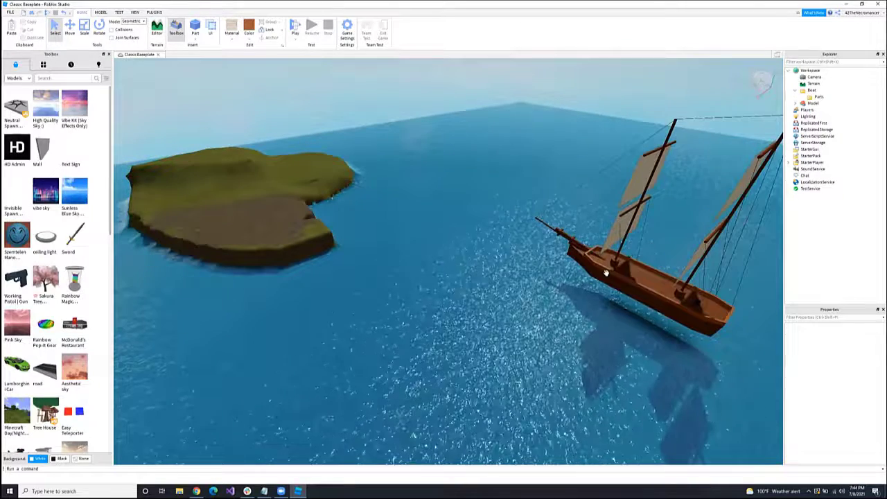
pyautogui.moveTo(584, 289); pyautogui.dragTo(485, 252)
pyautogui.moveTo(597, 204); pyautogui.dragTo(248, 252, button='right')
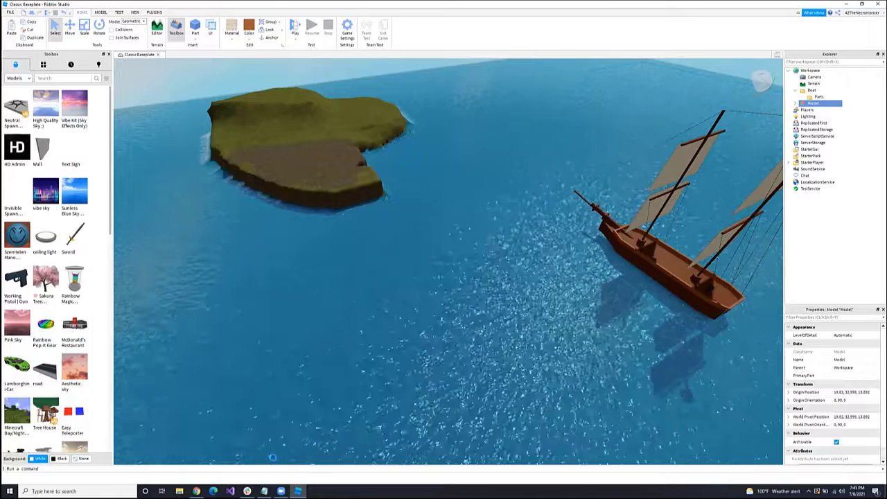
# Step: Launch another Roblox Studio window and open the Pirate Battle place from the saved games
pyautogui.press('super')
pyautogui.write('roblox')
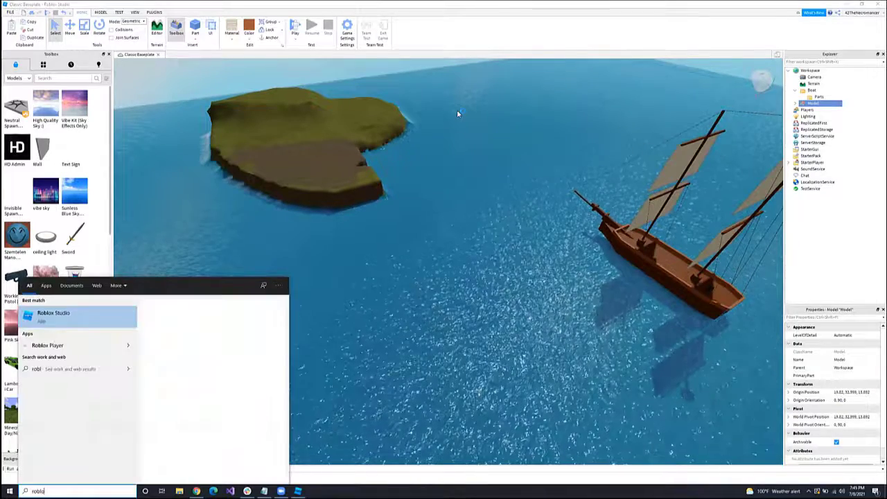
pyautogui.press('Return')
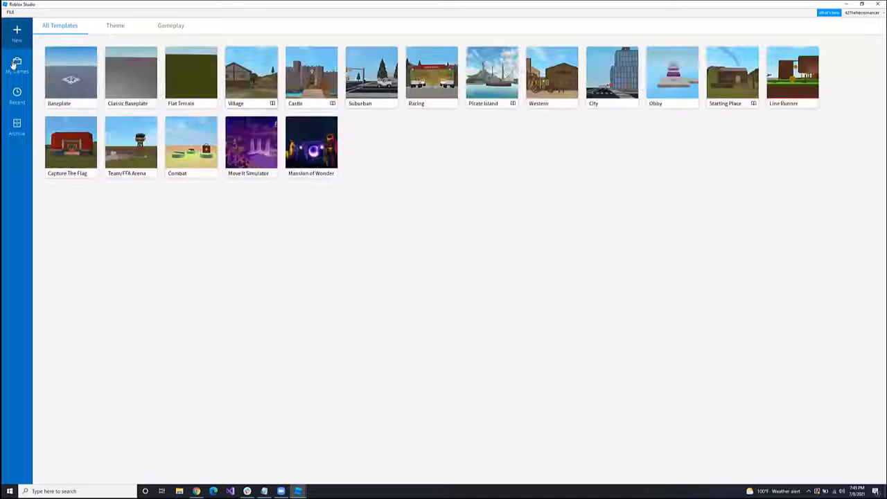
pyautogui.click(17, 66)
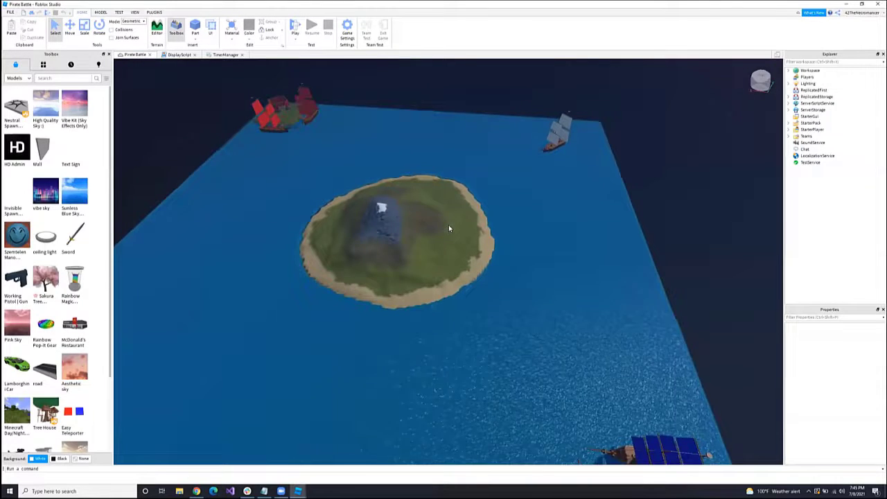
# Step: Examine the Pirate Battle map's central mountain island, the ships around it, and the blue team's fort island
pyautogui.moveTo(449, 228); pyautogui.dragTo(448, 228, button='right')
pyautogui.scroll(1, 443, 301)
pyautogui.scroll(2, 430, 305)
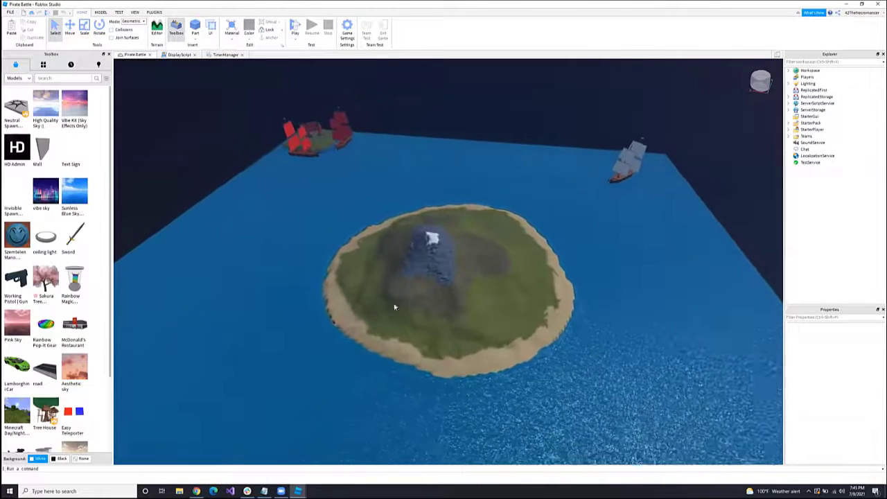
pyautogui.moveTo(416, 282); pyautogui.dragTo(454, 198, button='right')
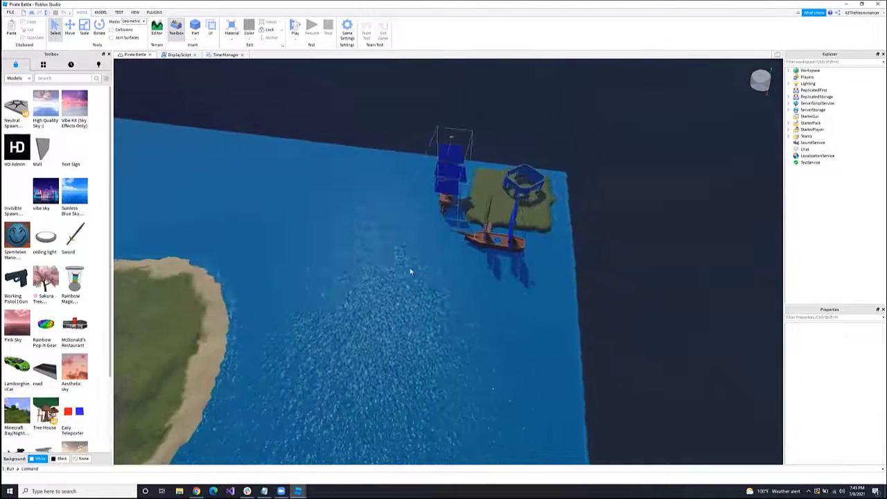
pyautogui.moveTo(268, 206); pyautogui.dragTo(364, 144, button='right')
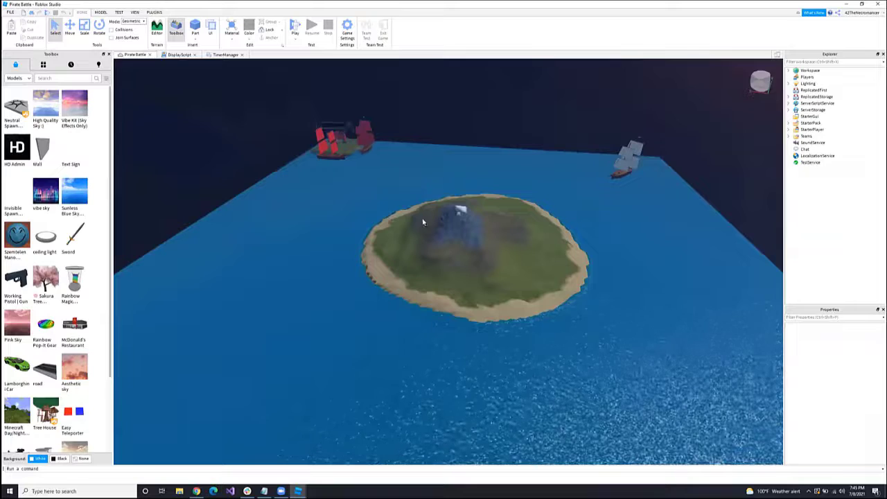
pyautogui.moveTo(422, 222); pyautogui.dragTo(422, 222, button='right')
pyautogui.press('w')
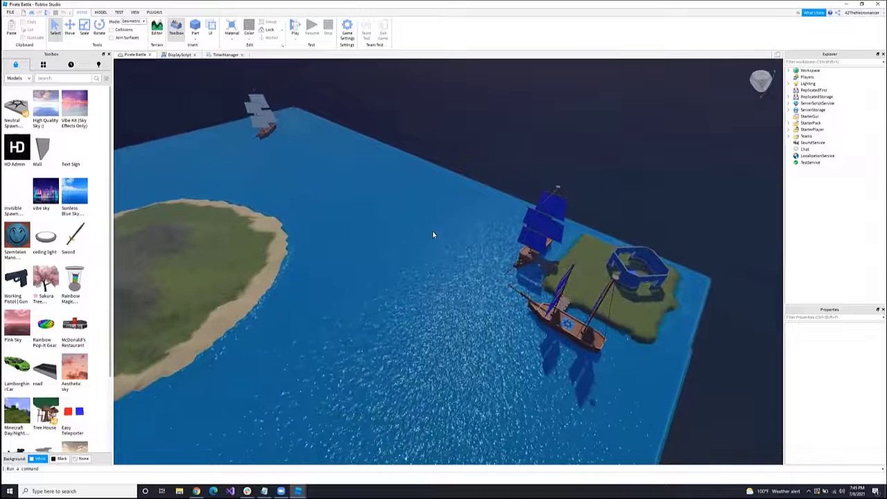
pyautogui.press('w')
pyautogui.moveTo(434, 235); pyautogui.dragTo(435, 234, button='right')
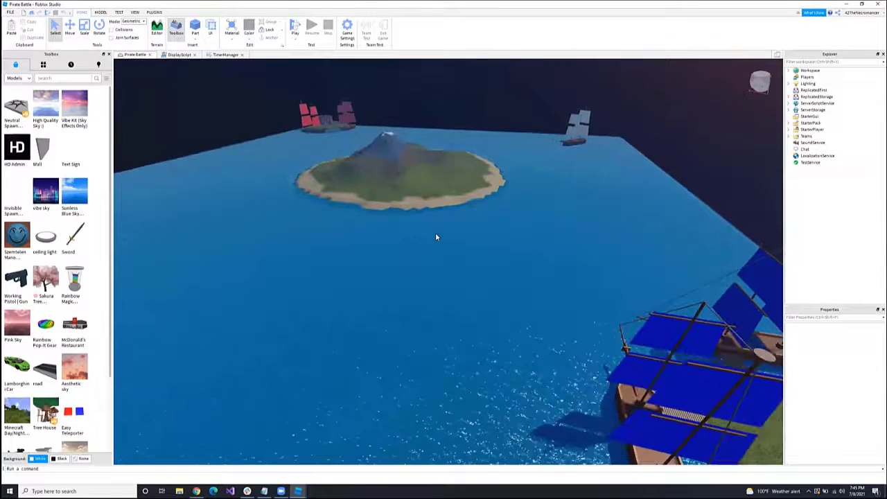
pyautogui.rightClick(436, 237)
pyautogui.click(400, 219)
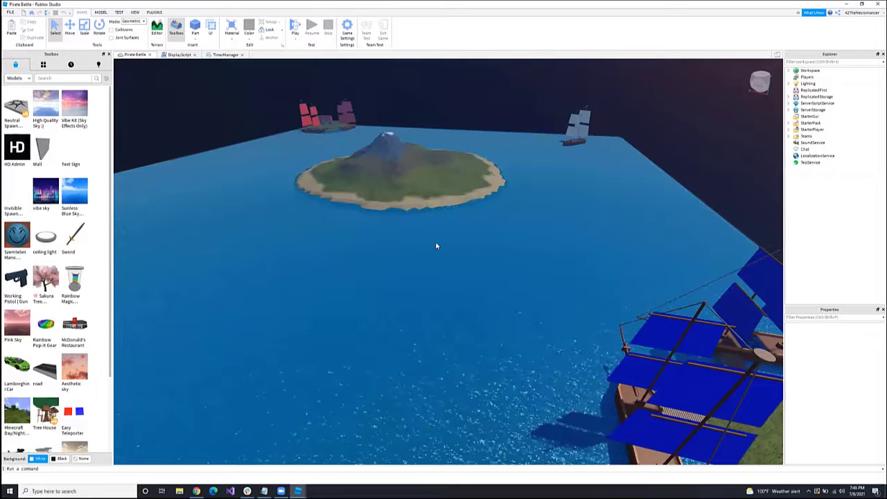
pyautogui.press('s')
pyautogui.moveTo(438, 247); pyautogui.dragTo(437, 251, button='right')
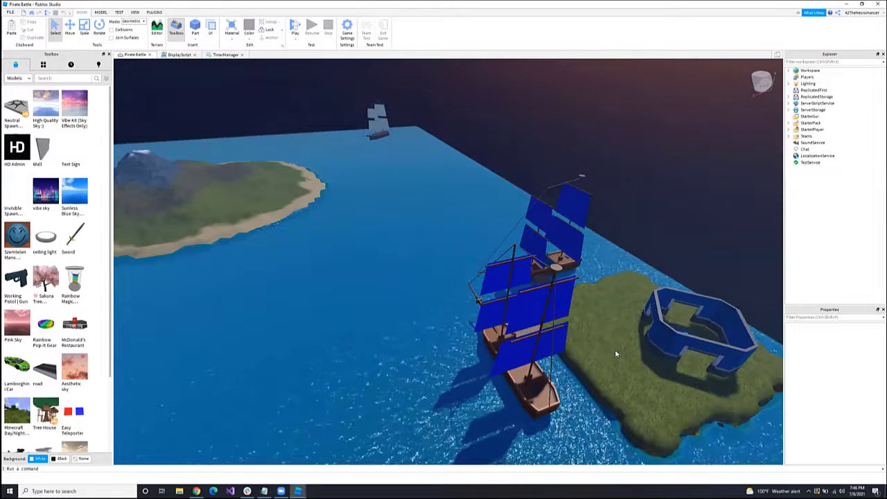
pyautogui.moveTo(618, 351); pyautogui.dragTo(314, 122, button='right')
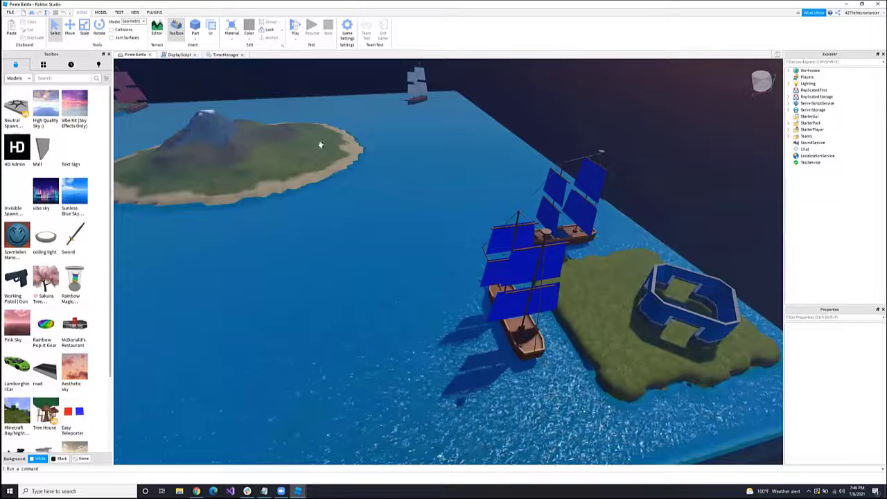
# Step: Select a white-sailed Scooner model, examine it up close, and look back across the map towards the blue ships
pyautogui.click(505, 366)
pyautogui.moveTo(505, 365); pyautogui.dragTo(318, 185, button='right')
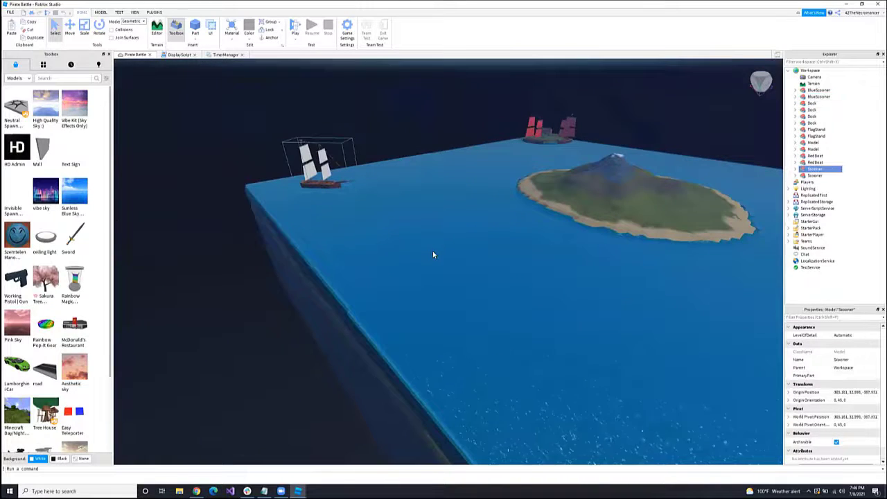
pyautogui.press('f')
pyautogui.moveTo(433, 251); pyautogui.dragTo(433, 252, button='right')
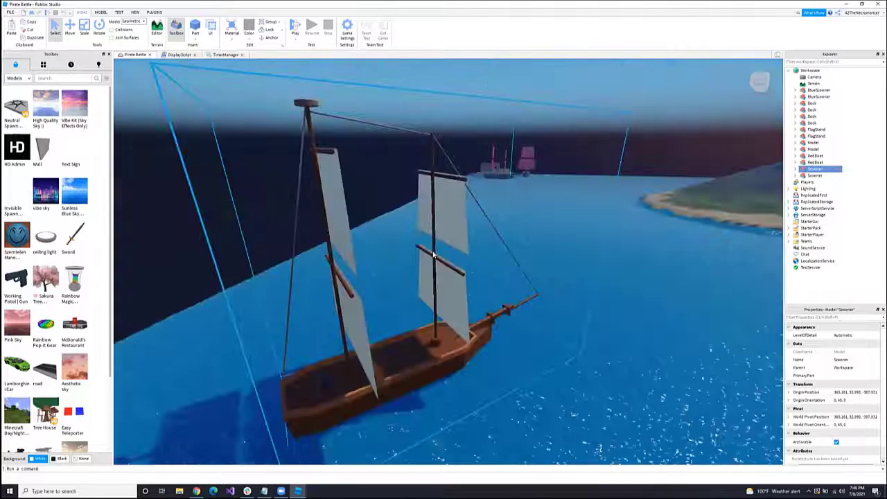
pyautogui.press('s')
pyautogui.press('d')
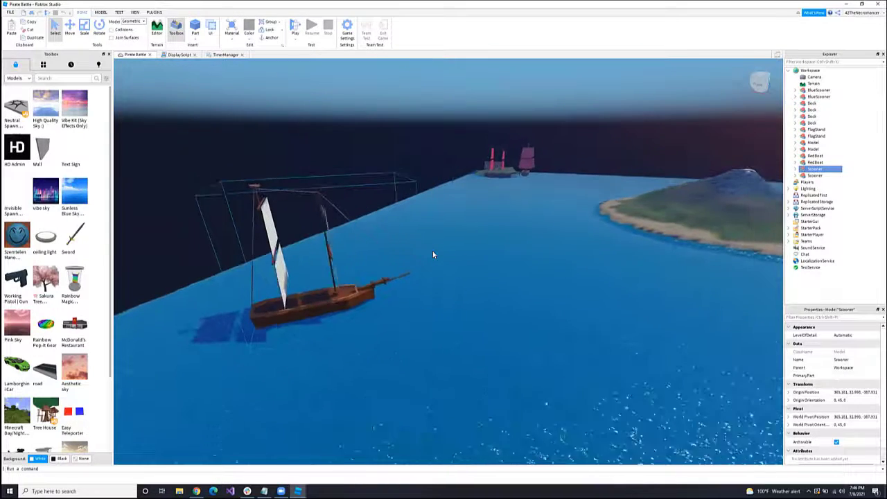
pyautogui.press('s')
pyautogui.press('d')
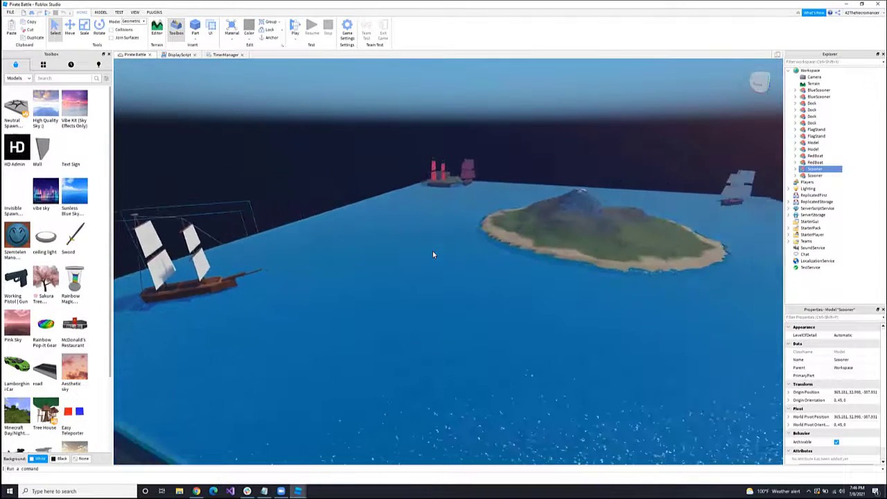
pyautogui.press('s')
pyautogui.moveTo(423, 266); pyautogui.dragTo(423, 268, button='right')
pyautogui.press('s')
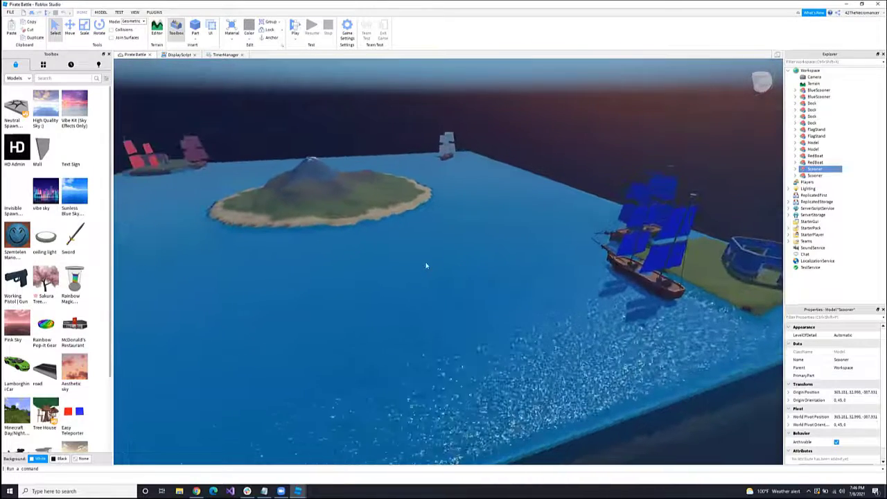
pyautogui.press('w')
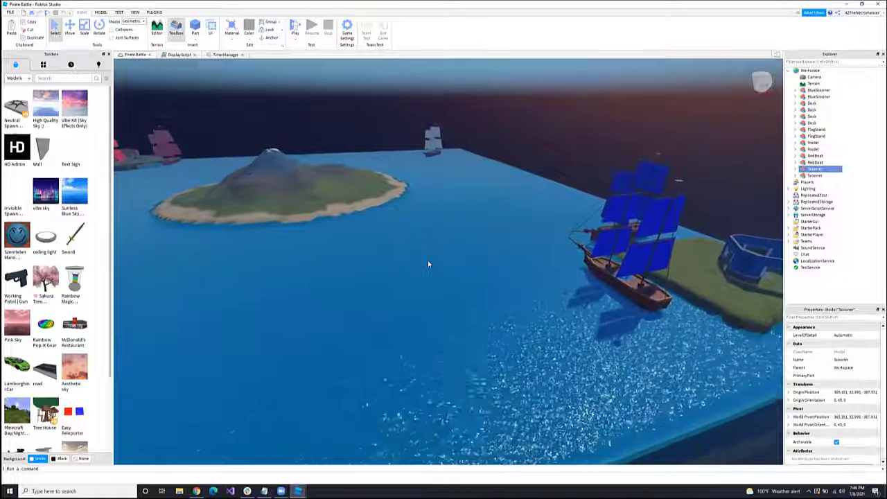
# Step: Start a playtest of the Pirate Battle map after viewing the blue ships beside the fort island
pyautogui.press('w')
pyautogui.press('d')
pyautogui.moveTo(428, 263); pyautogui.dragTo(427, 264, button='right')
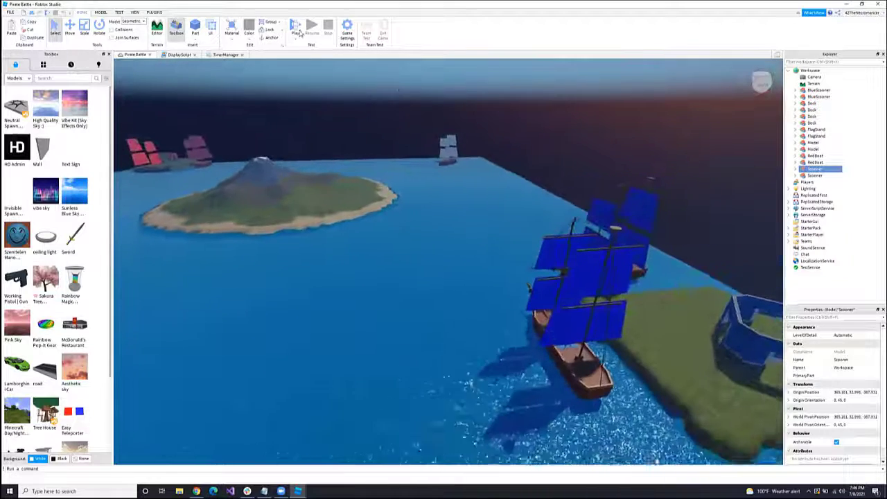
pyautogui.click(297, 30)
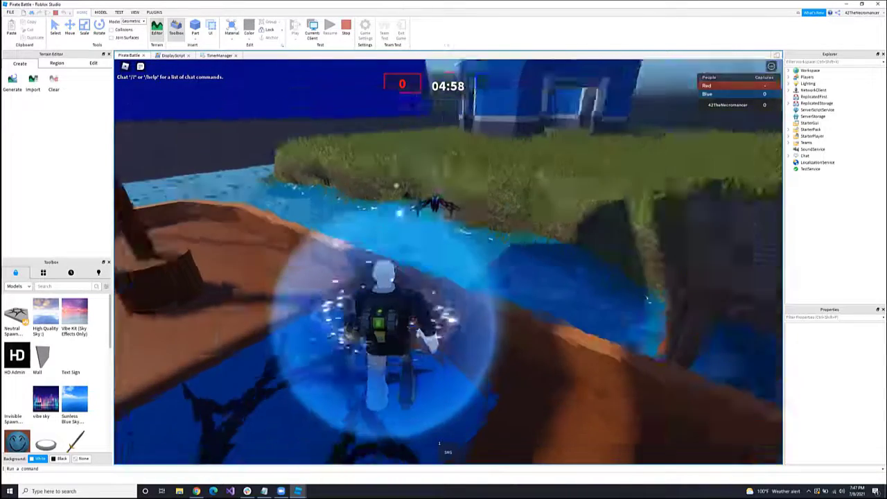
# Step: Equip the SMG, run along the blue ship's deck, and aim the weapon towards the central island
pyautogui.press('w')
pyautogui.press('1')
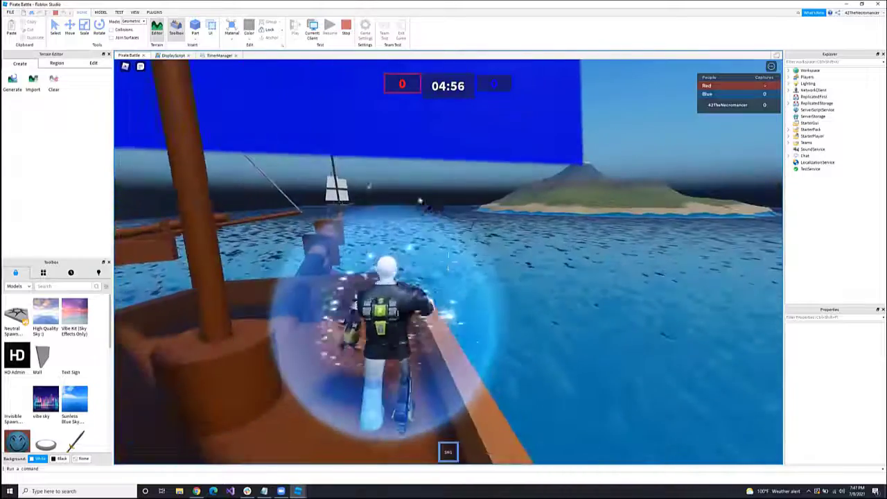
pyautogui.press('w')
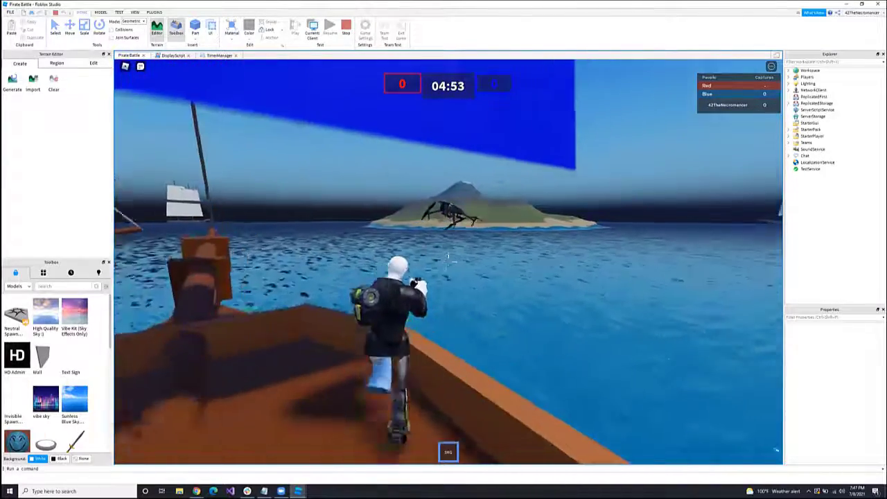
pyautogui.press('w')
pyautogui.rightClick(448, 260)
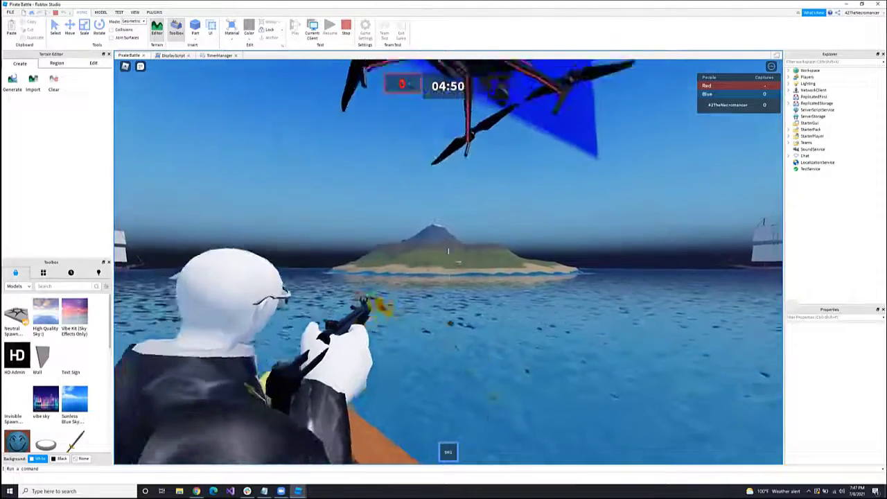
pyautogui.scroll(-4, 448, 260)
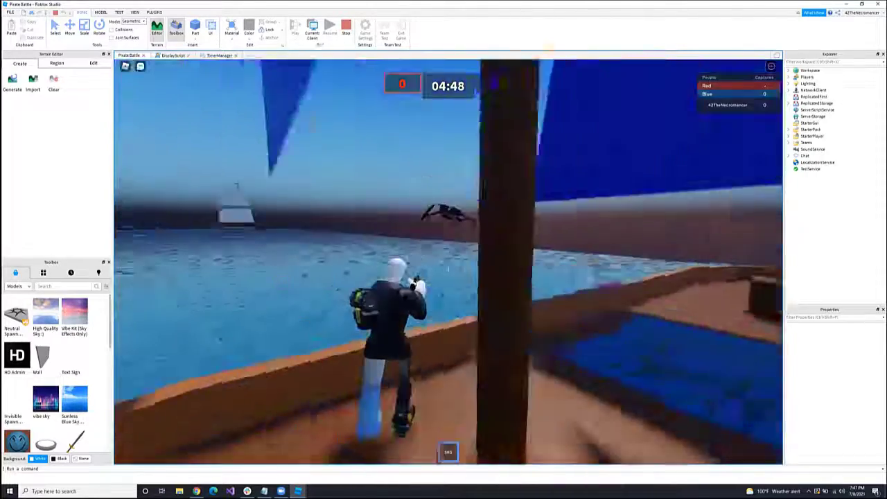
# Step: Sit on the driver's seat at the blue ship's stern and sail forward past the central island
pyautogui.press('w')
pyautogui.press('w')
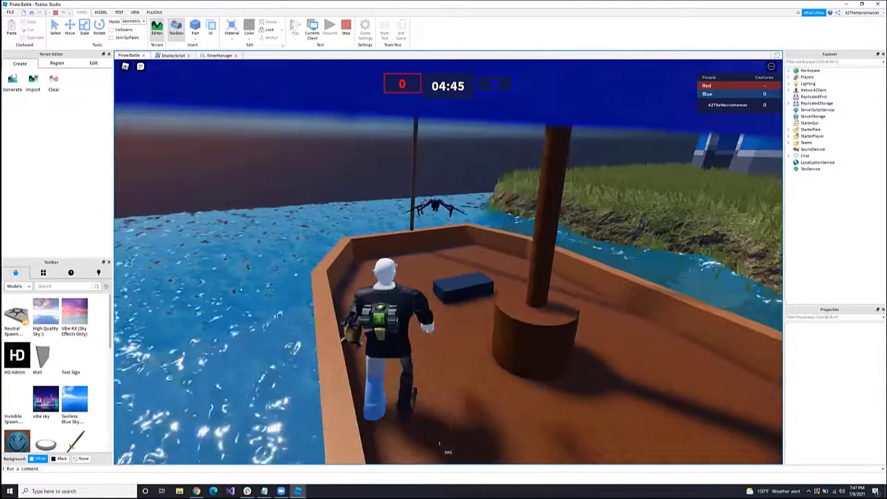
pyautogui.moveTo(438, 444); pyautogui.dragTo(440, 443, button='right')
pyautogui.press('w')
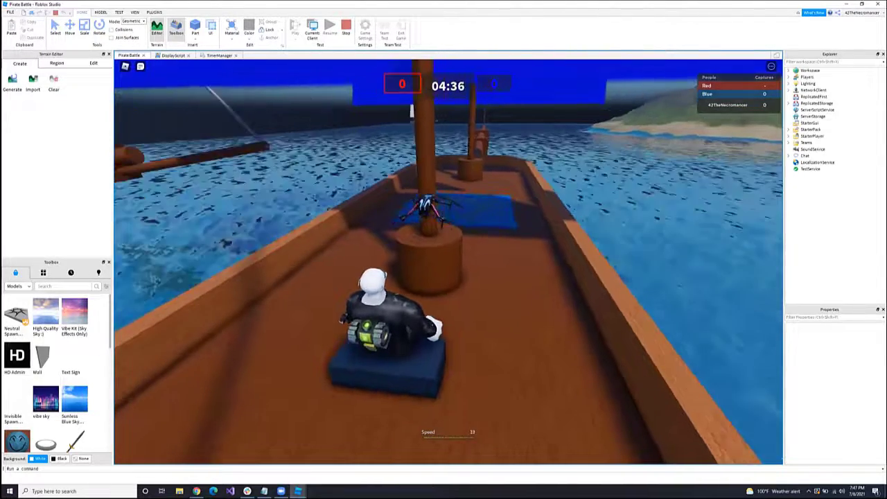
pyautogui.moveTo(444, 277); pyautogui.dragTo(513, 277, button='right')
pyautogui.moveTo(443, 277); pyautogui.dragTo(375, 277, button='right')
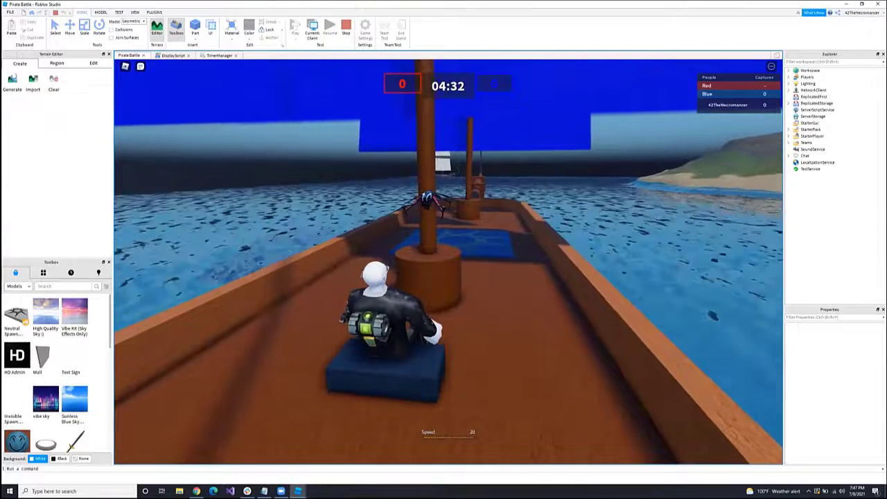
pyautogui.moveTo(443, 277); pyautogui.dragTo(479, 225, button='right')
# Step: Get off the driver's seat and walk around it on the stern deck
pyautogui.press('space')
pyautogui.press('a')
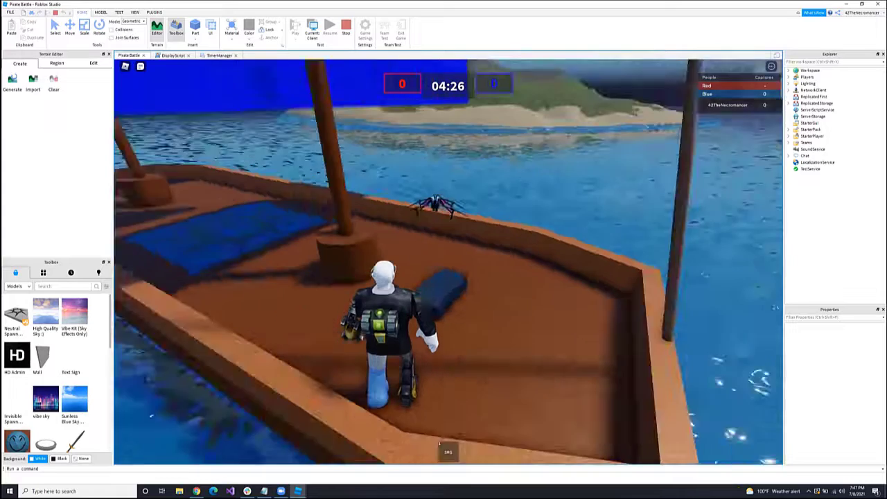
pyautogui.press('w')
pyautogui.press('d')
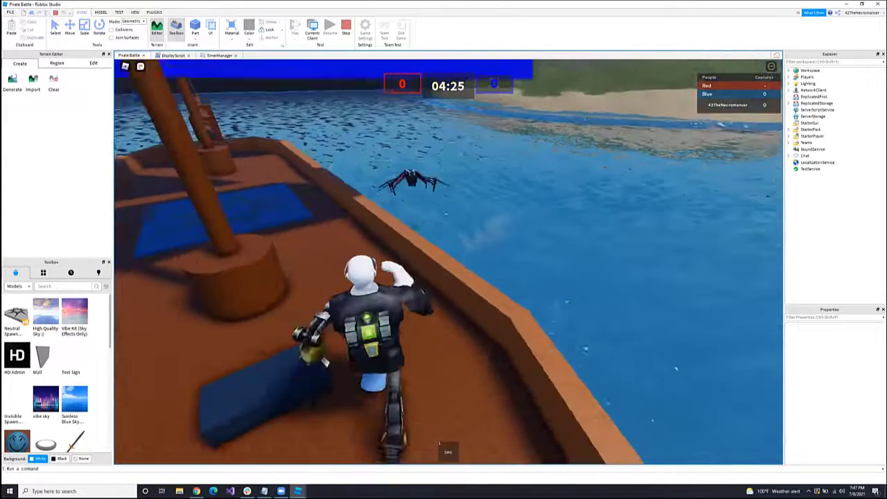
pyautogui.press('a')
pyautogui.press('a')
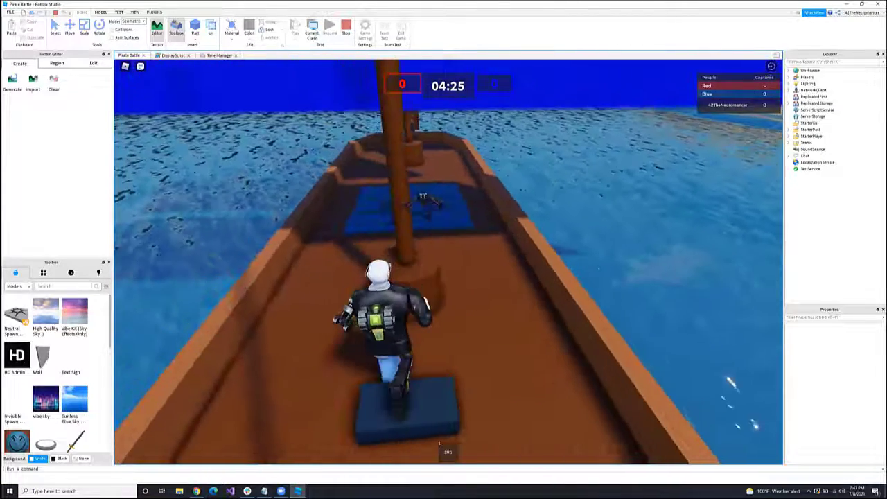
# Step: Sit back on the driver's seat and steer the blue ship along the island towards the red ships
pyautogui.press('w')
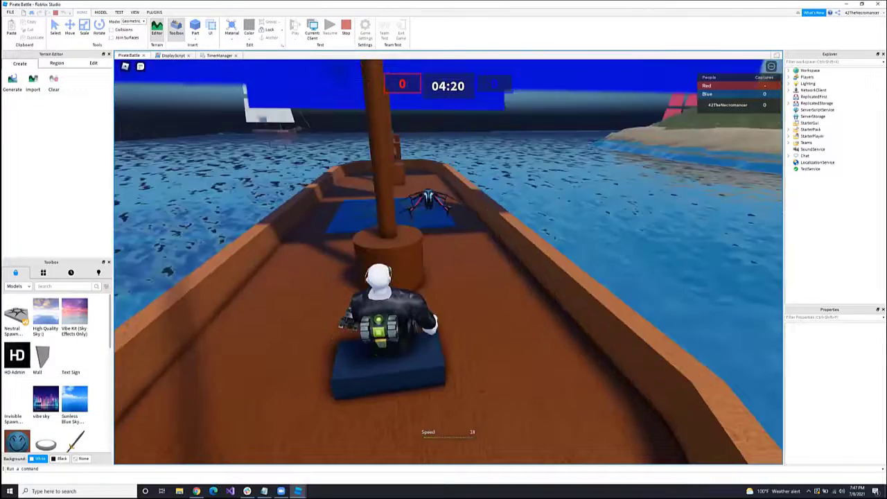
pyautogui.moveTo(447, 261); pyautogui.dragTo(478, 229, button='right')
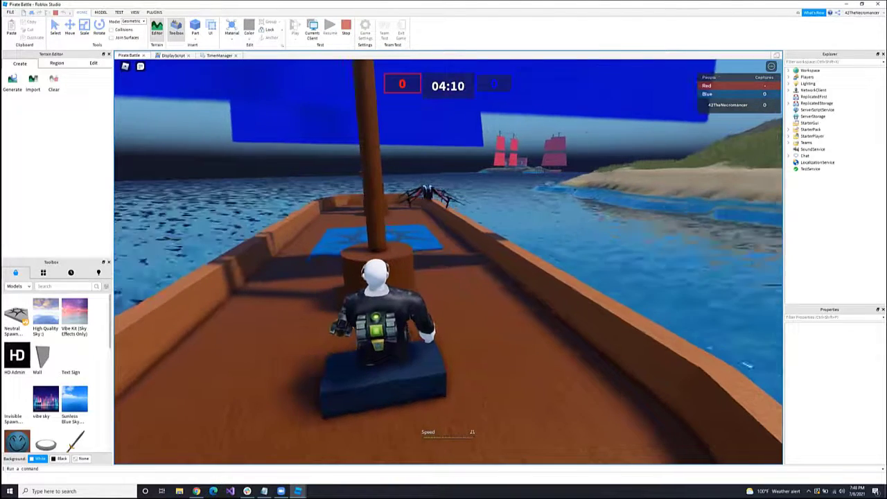
pyautogui.press('w')
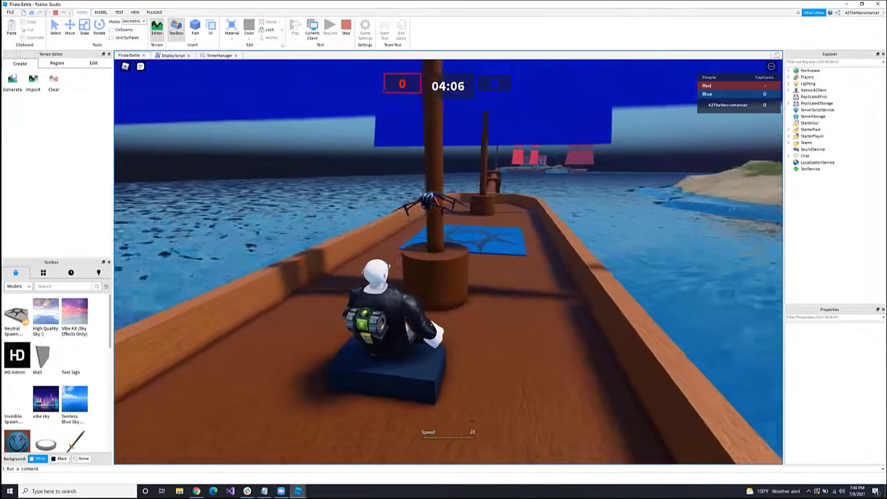
pyautogui.moveTo(448, 262); pyautogui.dragTo(357, 284, button='right')
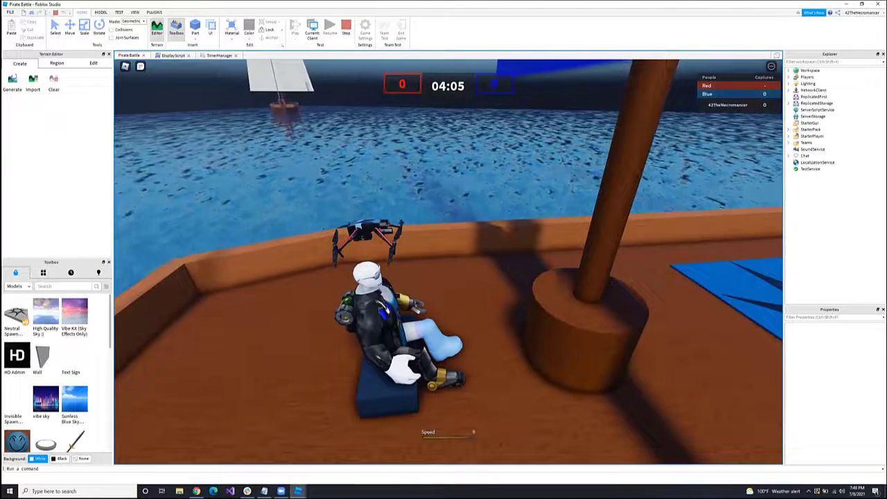
pyautogui.press('d')
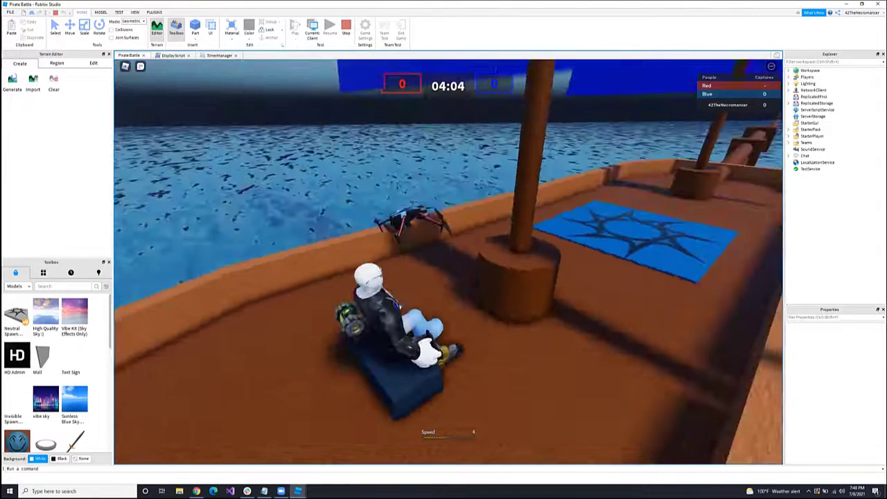
# Step: Leave the driver's seat and climb the rope from the ship's stern up to the crow's nest
pyautogui.press('space')
pyautogui.press('w')
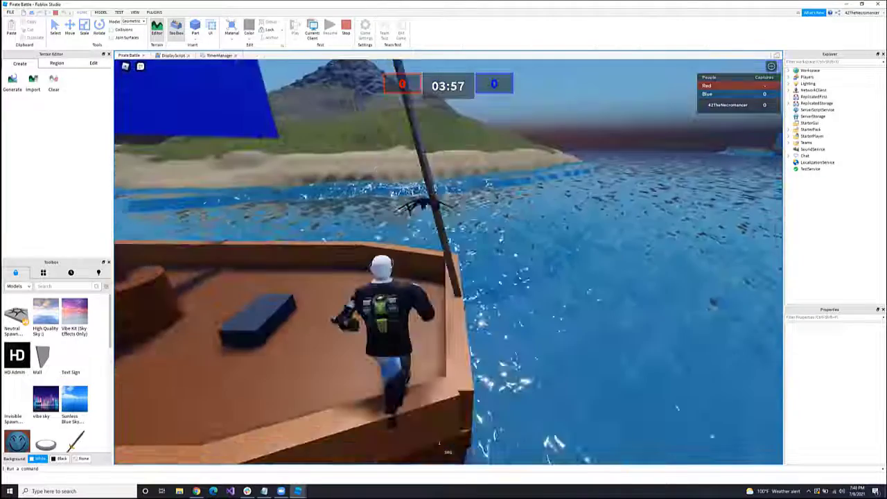
pyautogui.press('w')
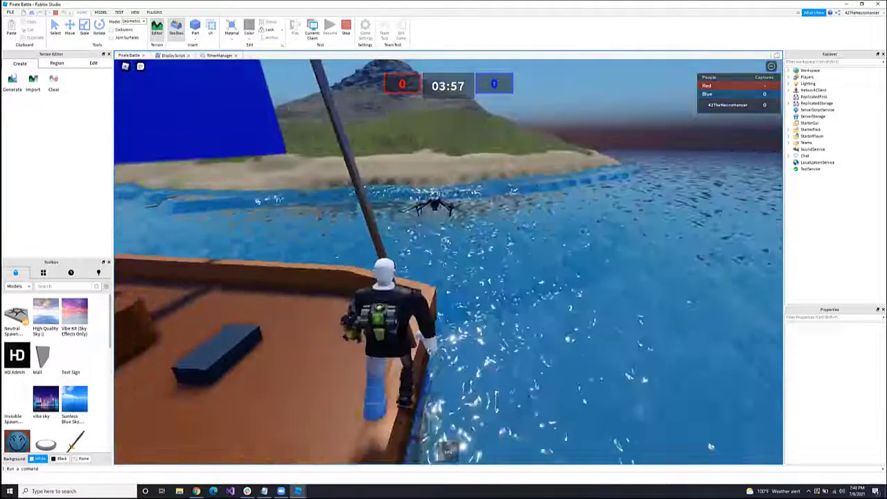
pyautogui.moveTo(448, 262); pyautogui.dragTo(388, 274, button='right')
pyautogui.press('space')
pyautogui.press('w')
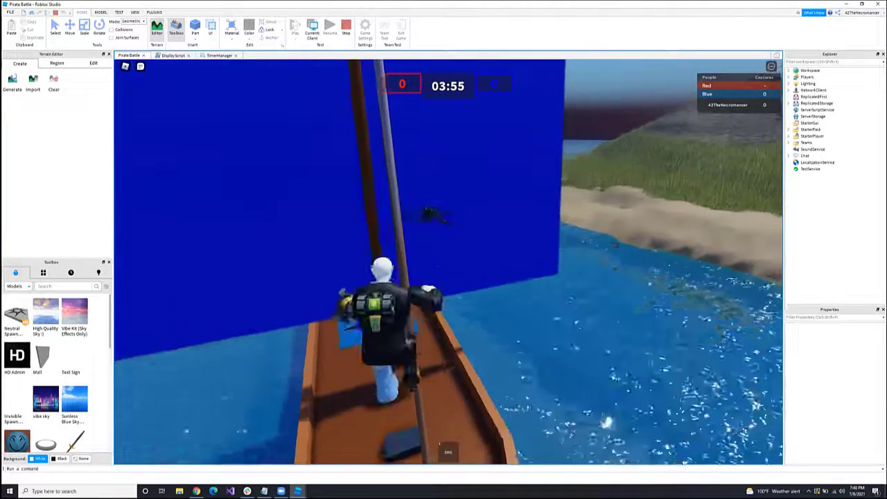
pyautogui.press('w')
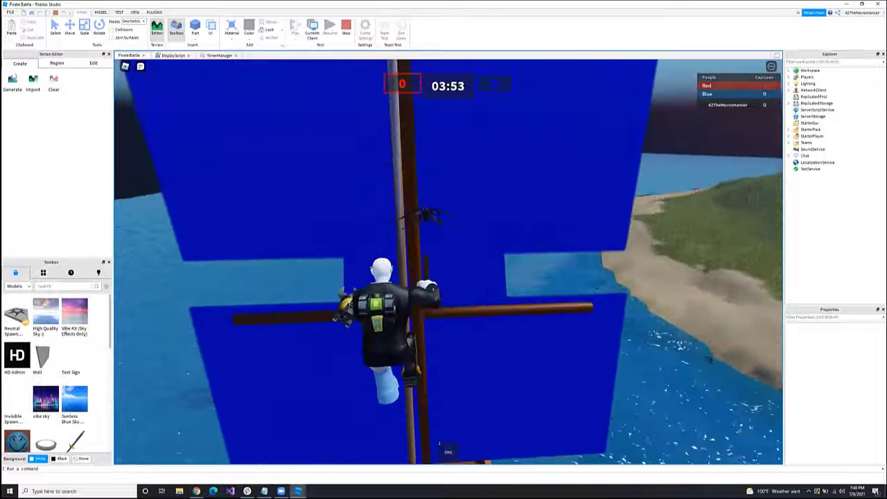
pyautogui.press('w')
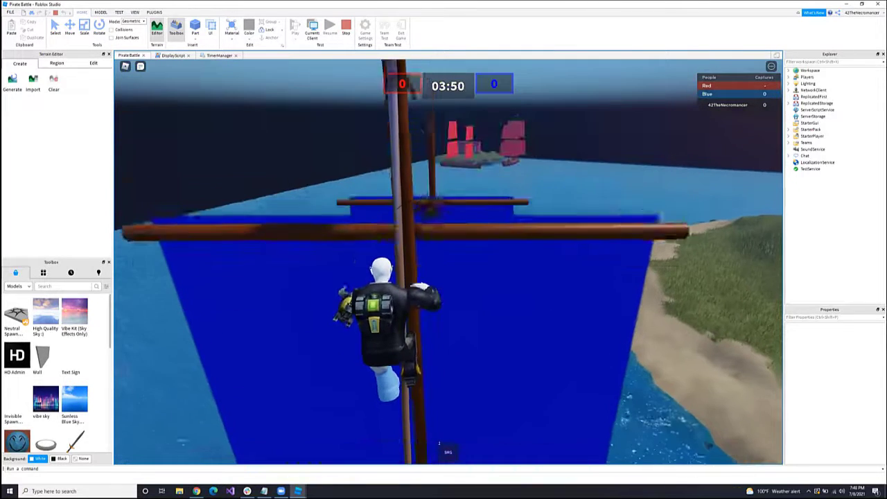
pyautogui.press('w')
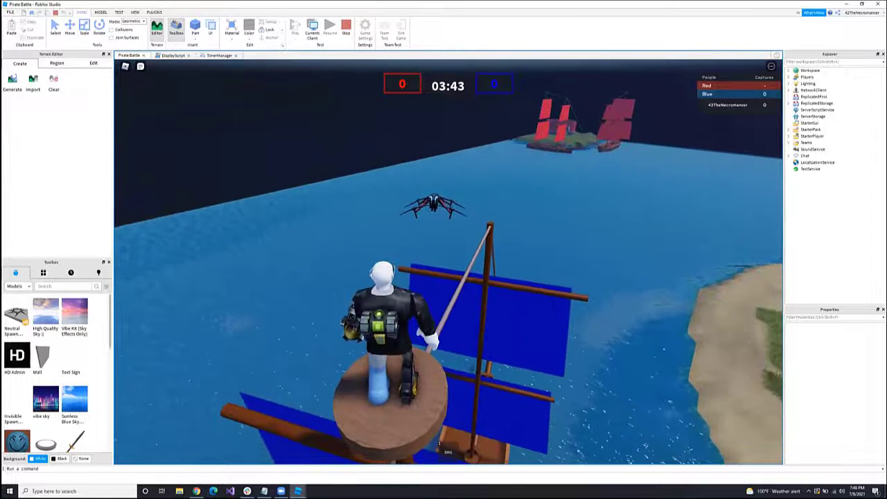
# Step: Look around from the crow's nest at the central island and down over the ship's sails and deck
pyautogui.moveTo(255, 281); pyautogui.dragTo(298, 277, button='right')
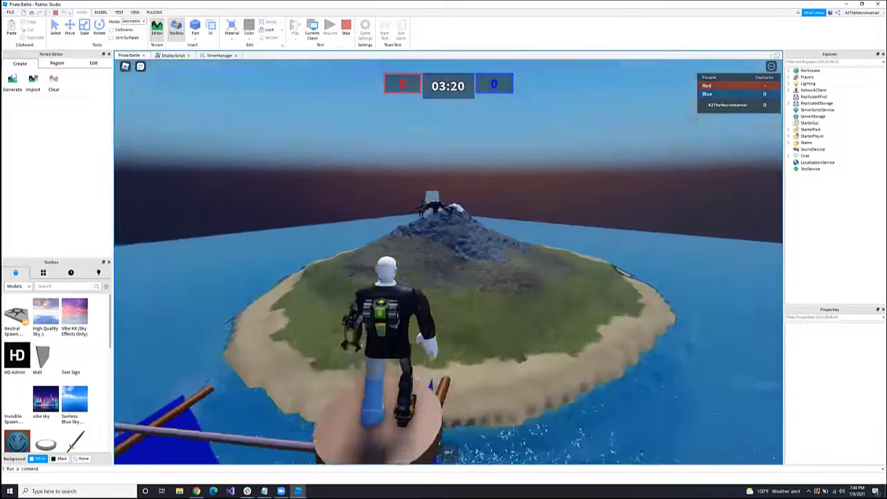
pyautogui.moveTo(444, 436); pyautogui.dragTo(444, 445, button='right')
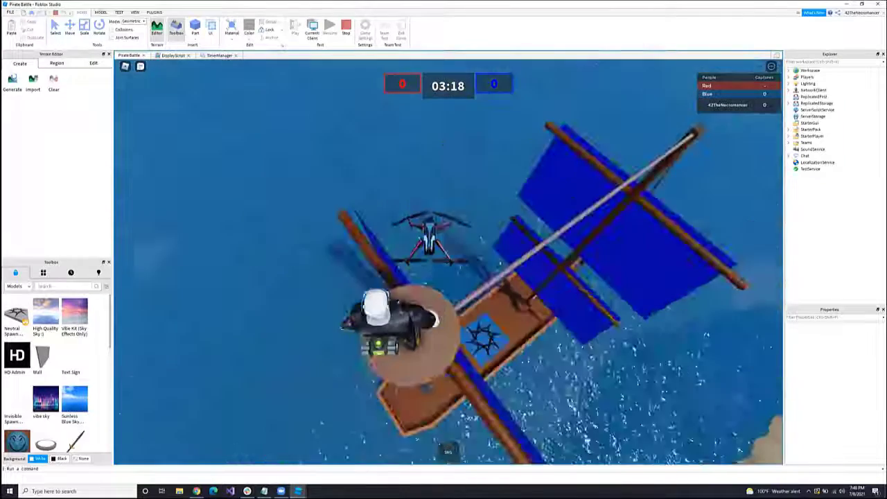
pyautogui.press('a')
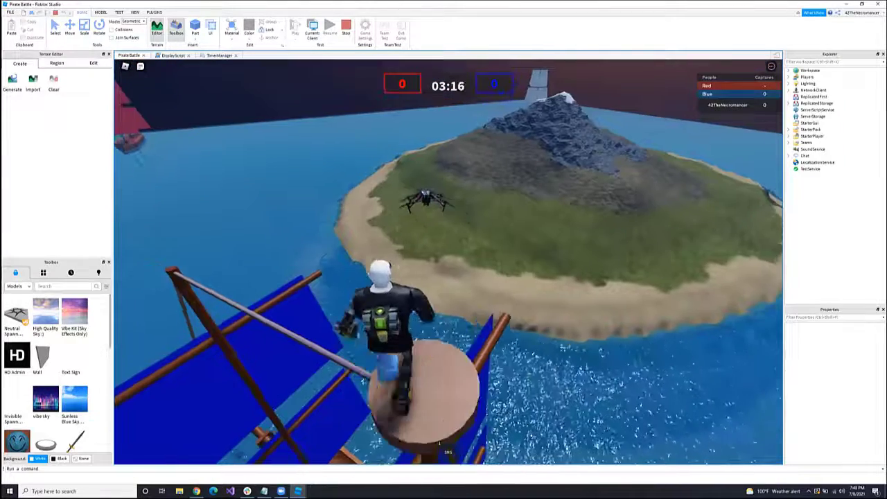
pyautogui.moveTo(438, 443); pyautogui.dragTo(439, 443, button='right')
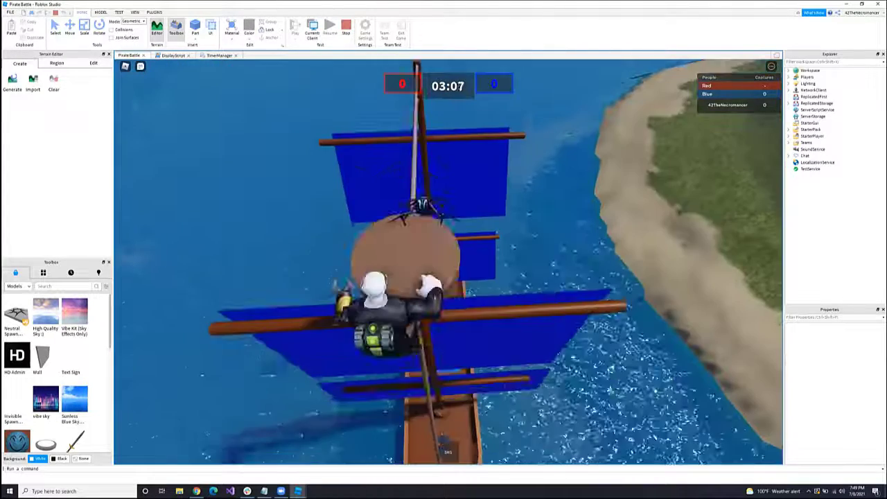
# Step: Walk along the rope from the crow's nest to the top of the front mast and back
pyautogui.press('w')
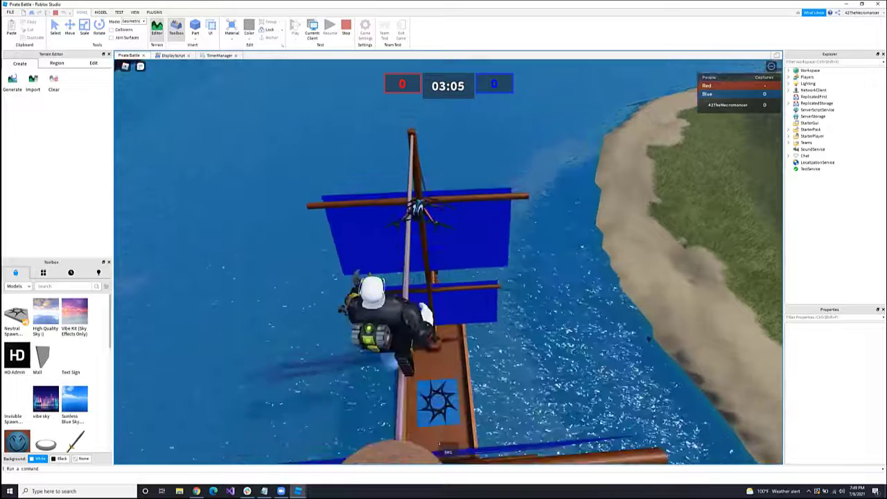
pyautogui.press('w')
pyautogui.moveTo(439, 443); pyautogui.dragTo(439, 443, button='right')
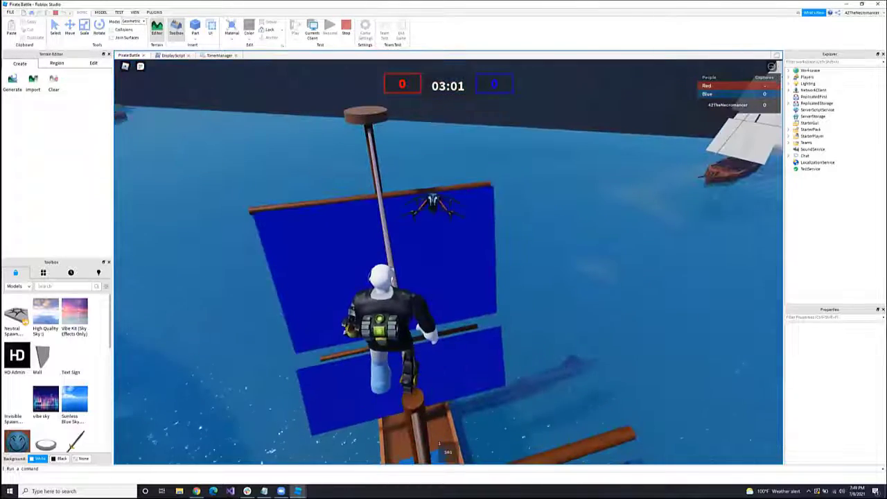
pyautogui.moveTo(438, 276); pyautogui.dragTo(438, 276, button='right')
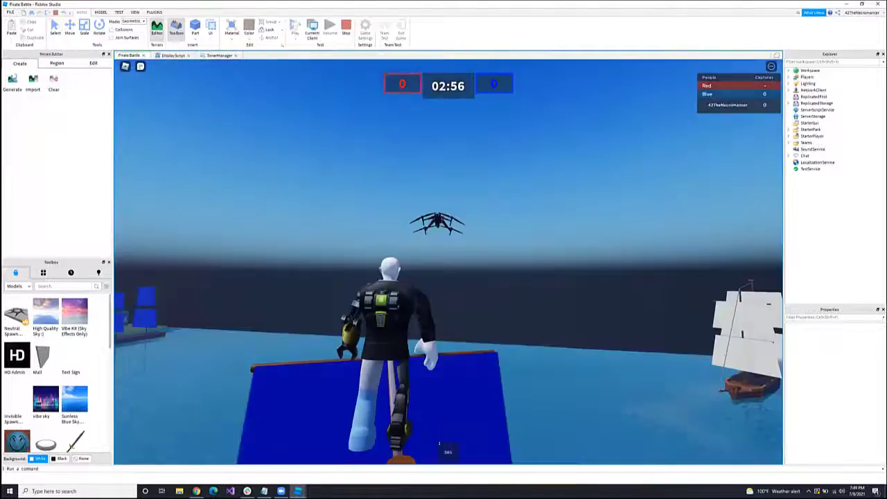
pyautogui.moveTo(439, 443); pyautogui.dragTo(439, 443, button='right')
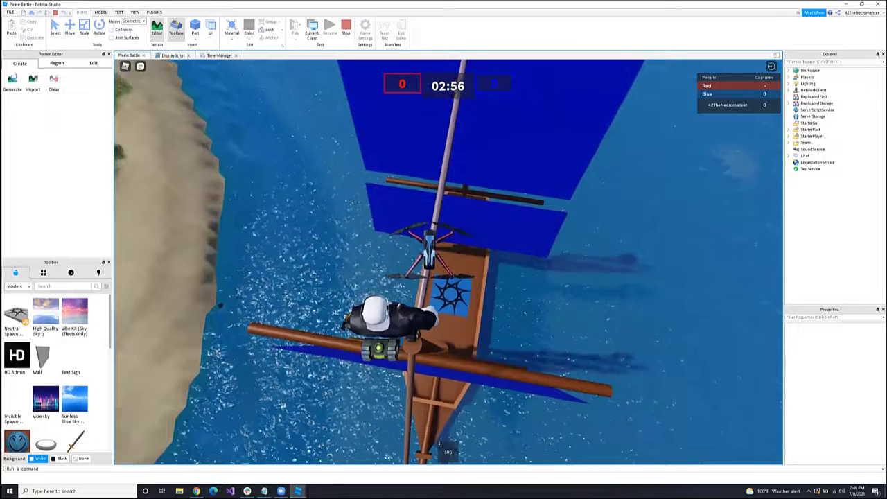
pyautogui.press('w')
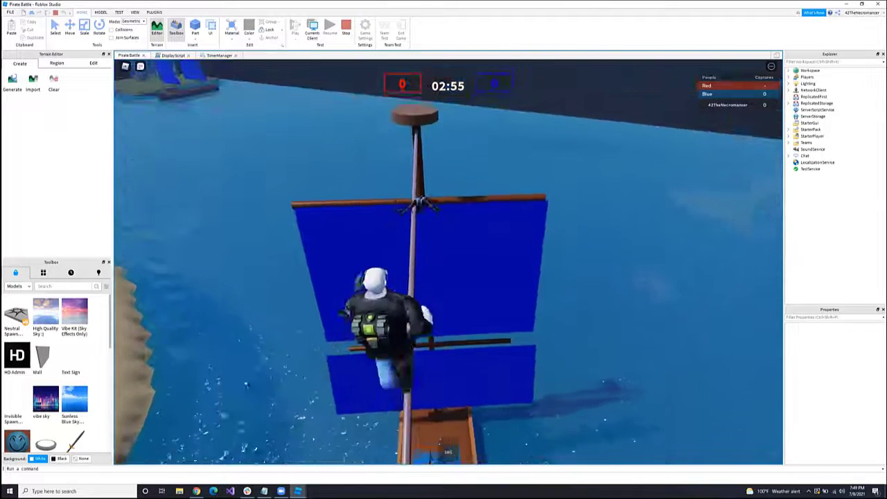
pyautogui.press('w')
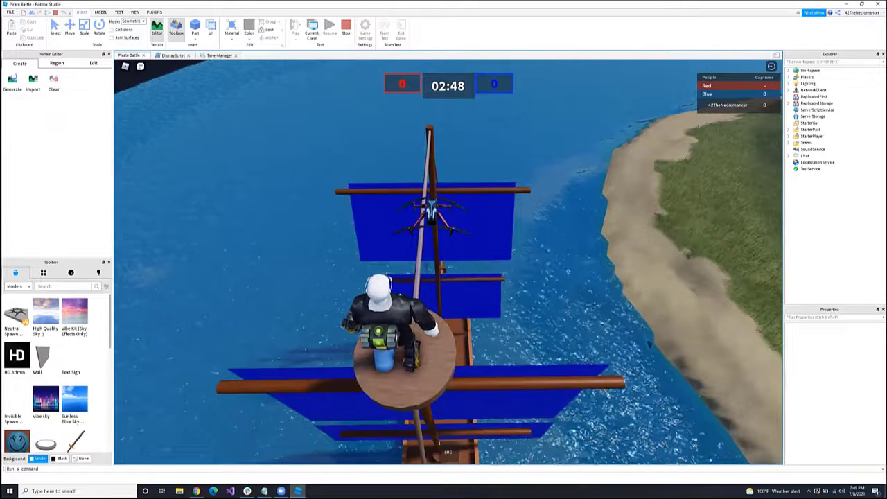
# Step: Aim and fire the SMG from the crow's nest at the distant red ships
pyautogui.moveTo(439, 443); pyautogui.dragTo(439, 443, button='right')
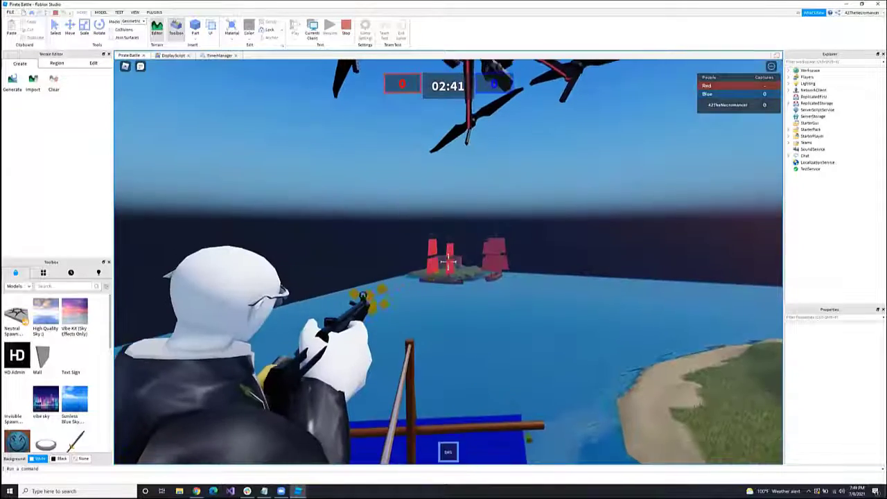
pyautogui.moveTo(448, 261); pyautogui.dragTo(448, 261)
pyautogui.moveTo(449, 261); pyautogui.dragTo(448, 262, button='right')
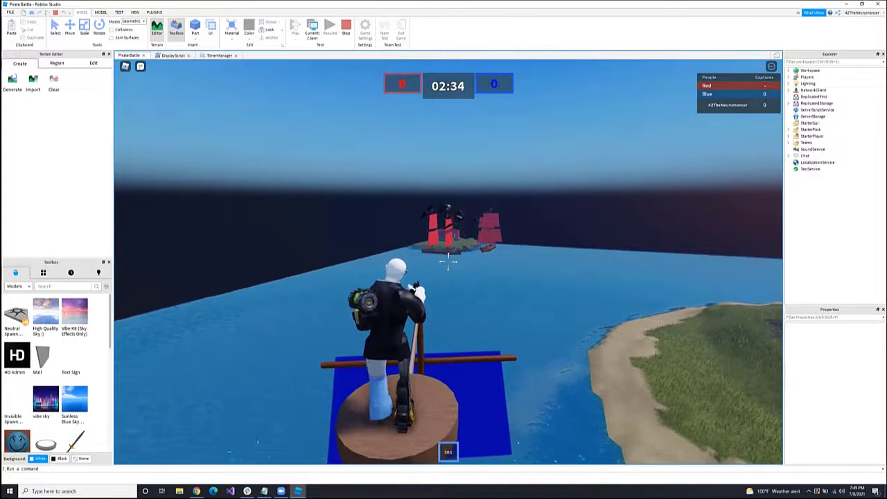
# Step: Drop from the crow's nest to the deck and run forward past the front mast to the ship's bow
pyautogui.press('w')
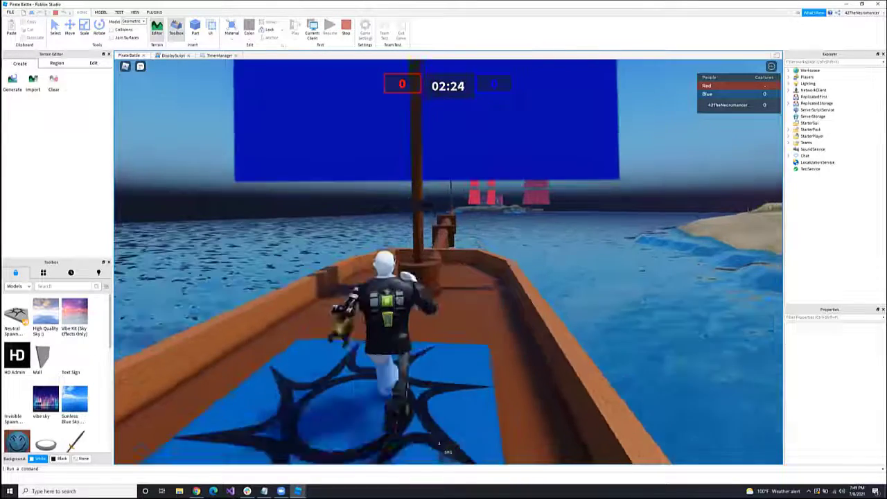
pyautogui.press('w')
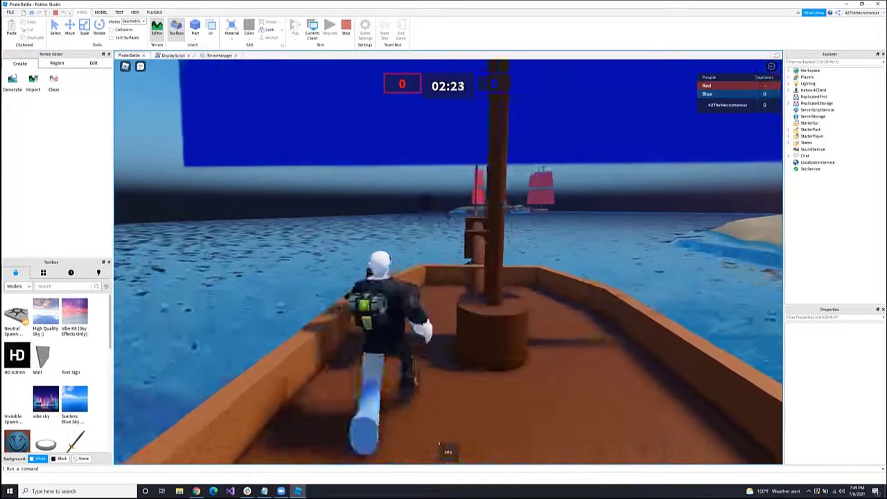
pyautogui.press('w')
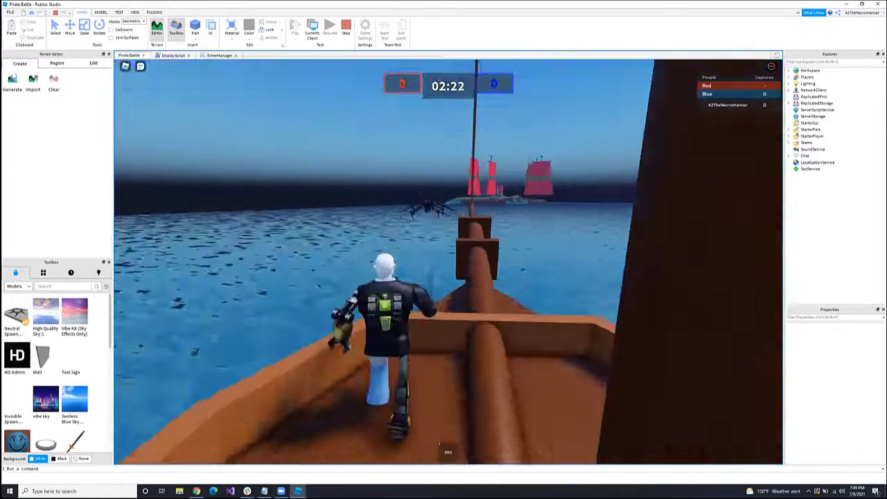
pyautogui.press('d')
# Step: Run along the deck to inspect the ship, going from the bow back to the stern behind the driver's seat
pyautogui.press('w')
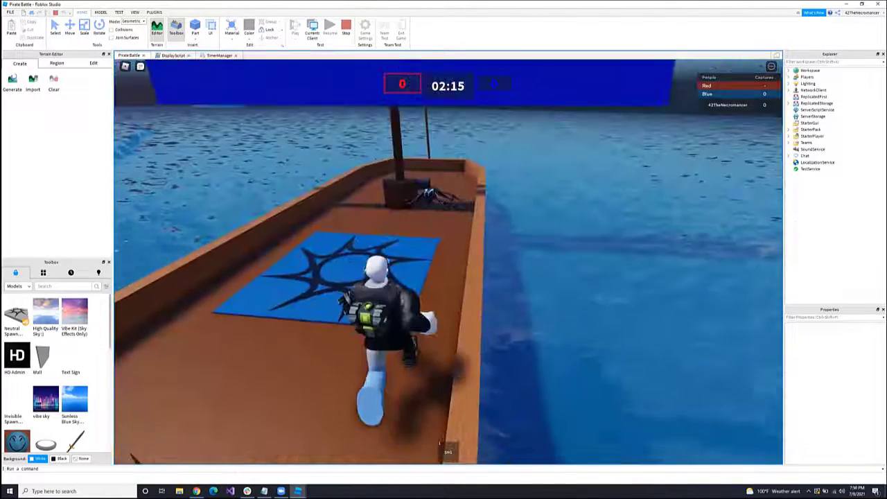
pyautogui.press('w')
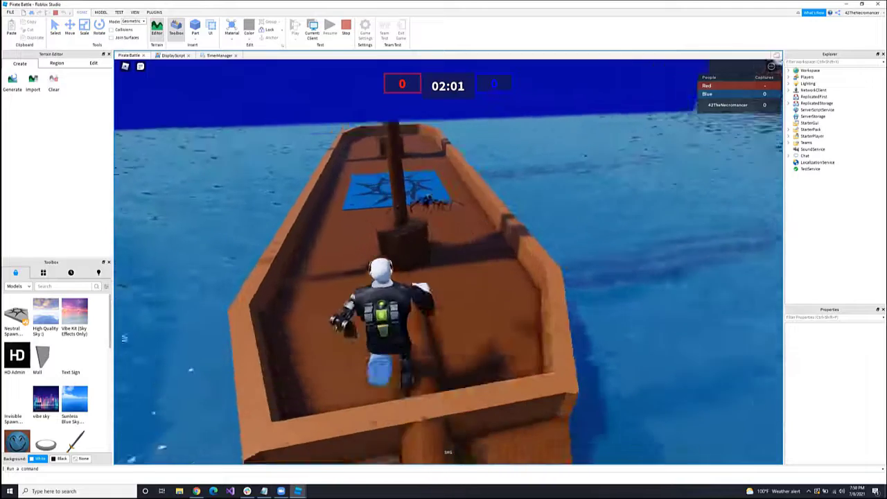
pyautogui.press('w')
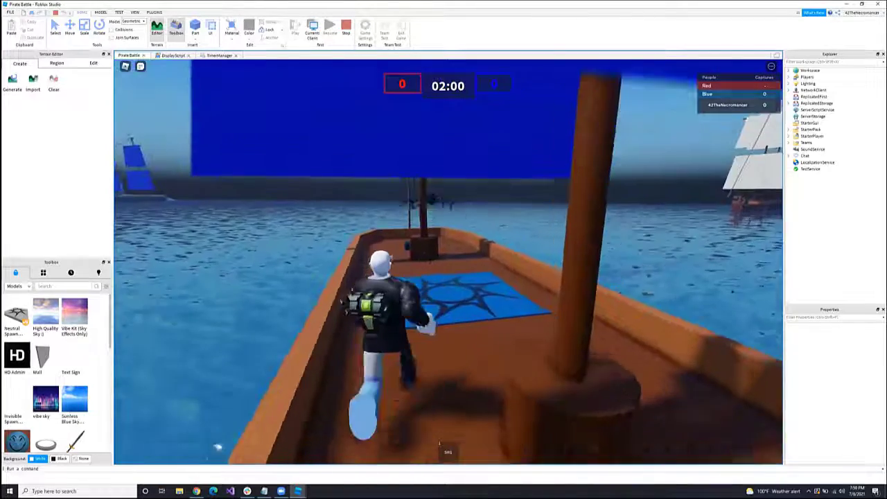
pyautogui.press('w')
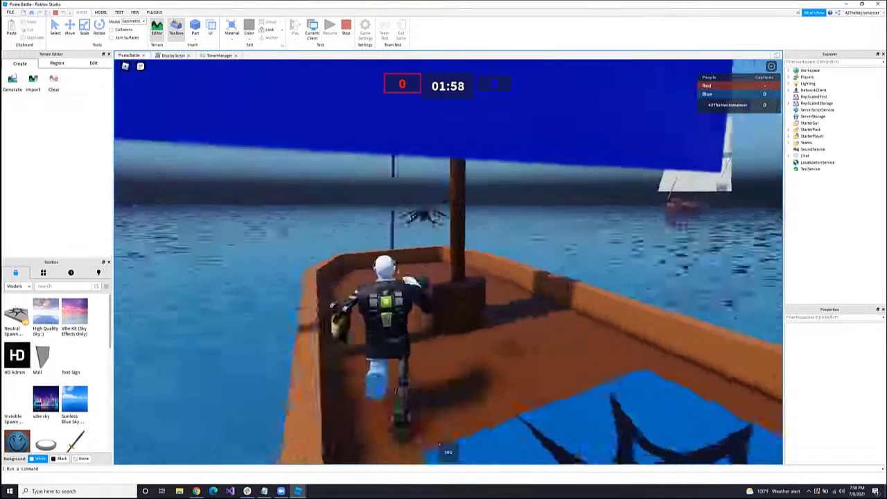
pyautogui.press('w')
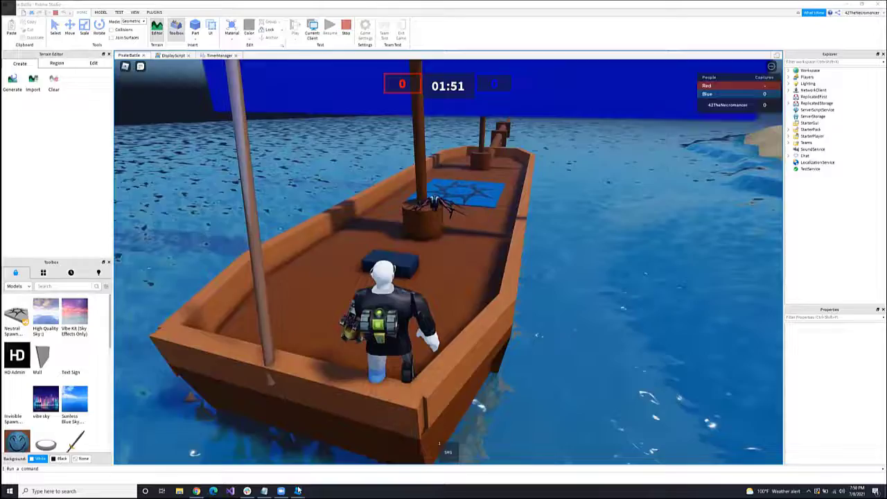
# Step: Close the Pirate Battle playtest window and launch another Roblox Studio window
pyautogui.click(298, 491)
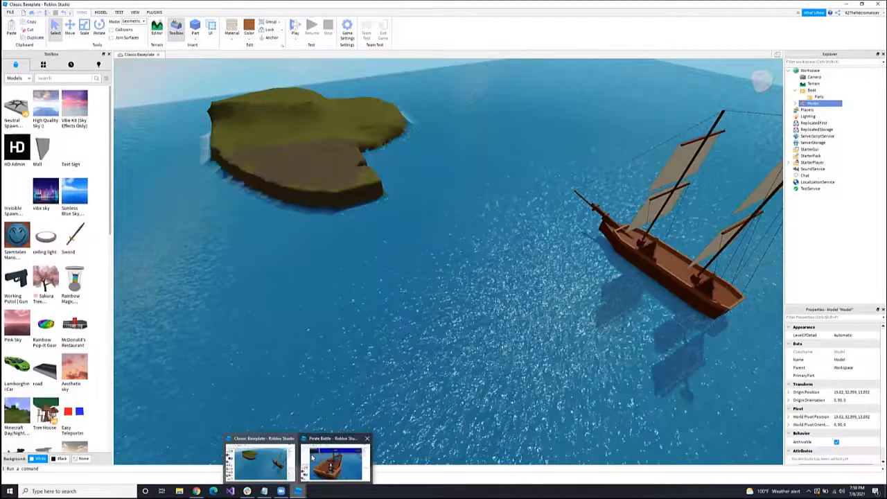
pyautogui.click(367, 439)
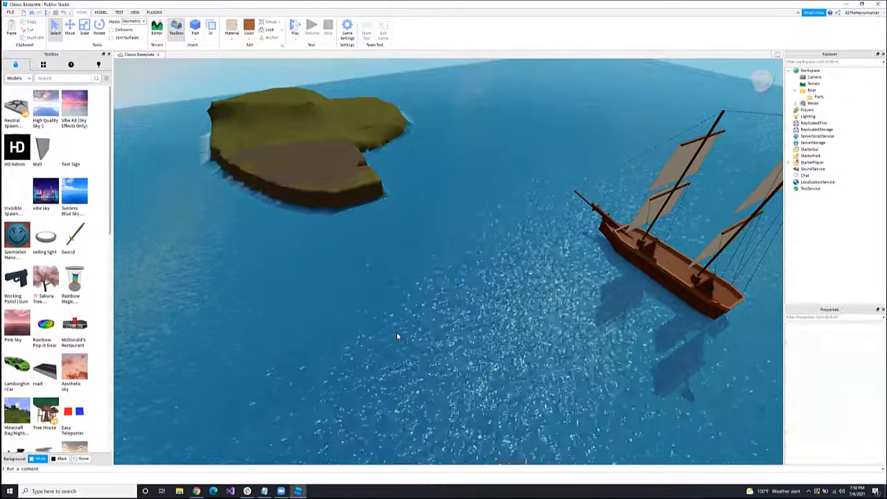
pyautogui.press('super')
pyautogui.write('robl')
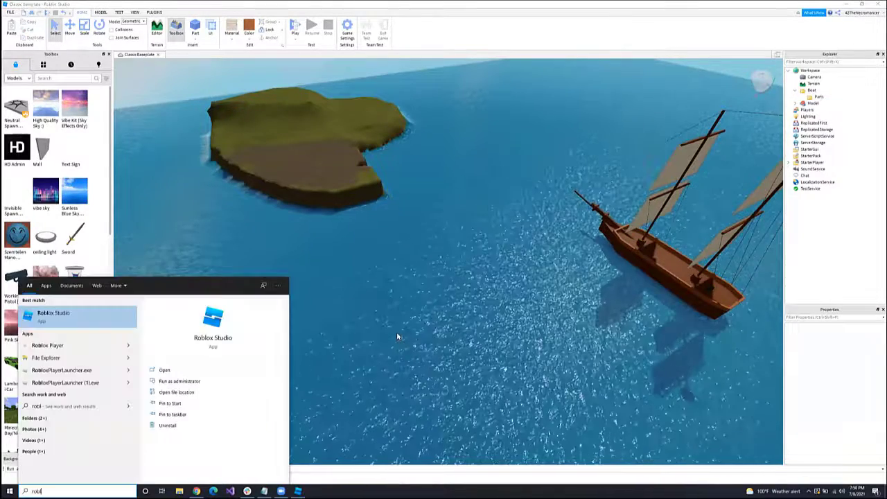
pyautogui.press('Return')
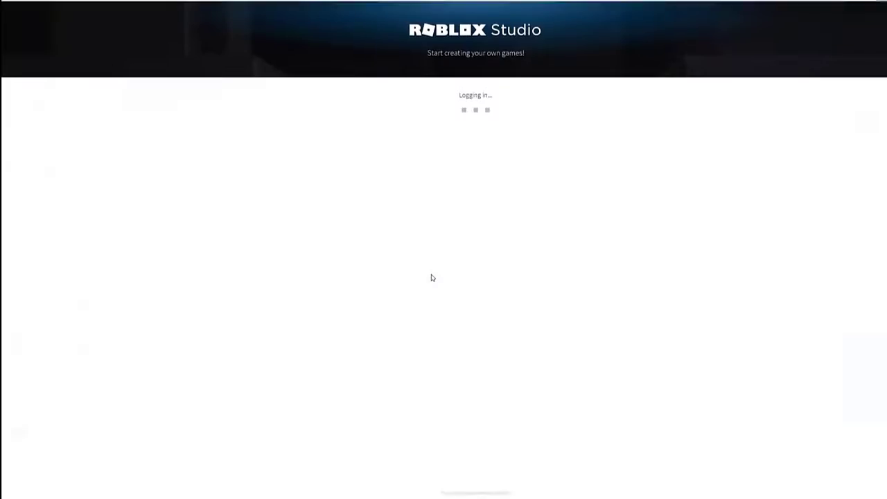
# Step: Return to the Classic Baseplate place and generate terrain over the map using only the Canyons biome
pyautogui.hotkey('alt', 'Tab')
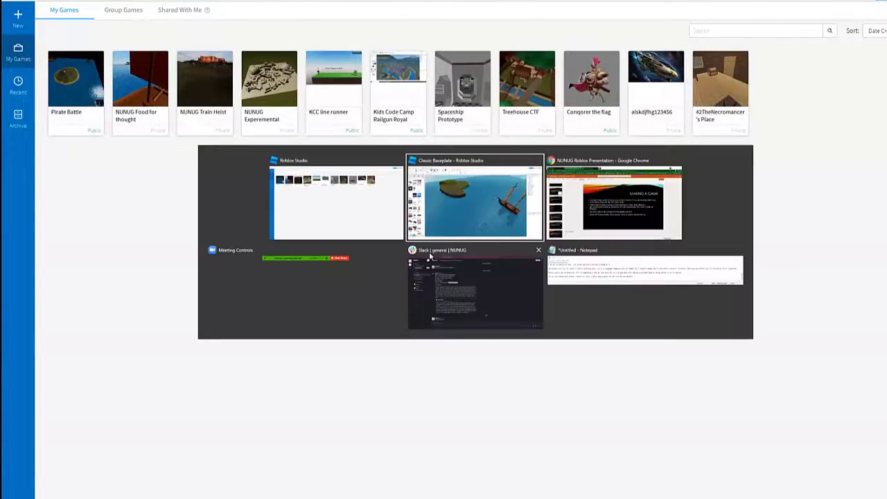
pyautogui.press('s')
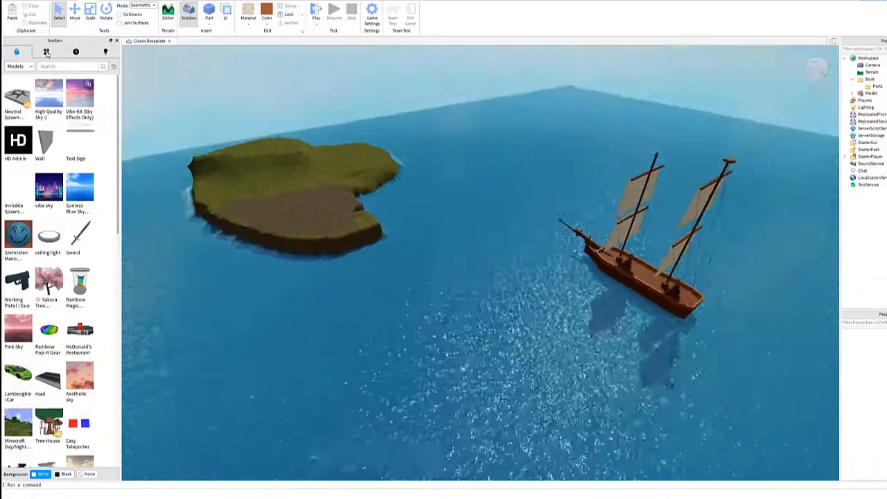
pyautogui.click(168, 13)
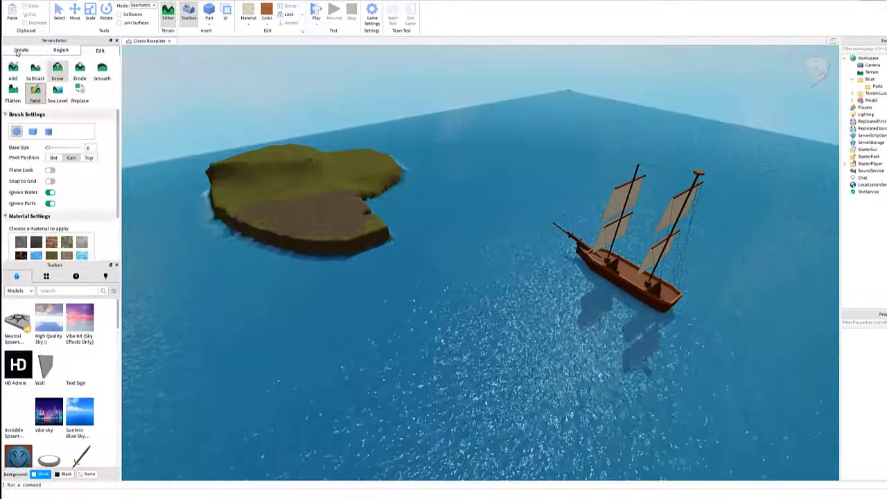
pyautogui.click(22, 52)
pyautogui.scroll(-2, 30, 178)
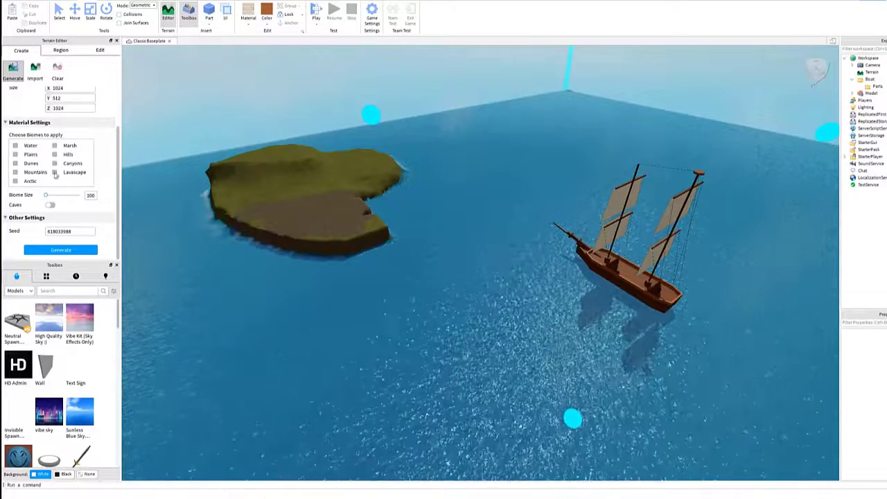
pyautogui.click(55, 163)
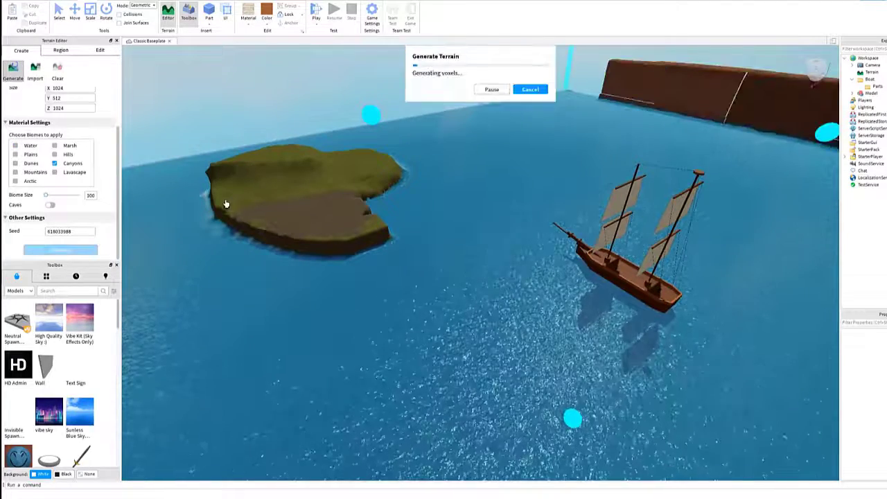
pyautogui.moveTo(226, 204); pyautogui.dragTo(226, 204, button='right')
pyautogui.press('w')
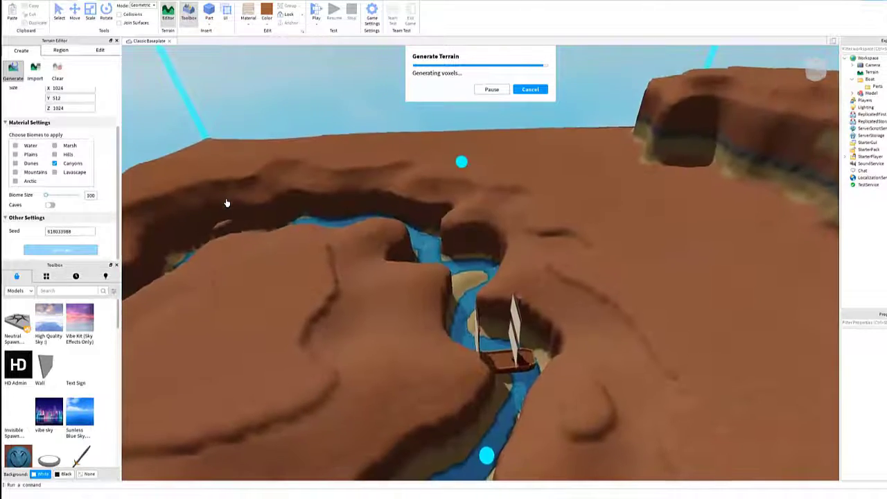
pyautogui.moveTo(443, 202); pyautogui.dragTo(454, 215, button='right')
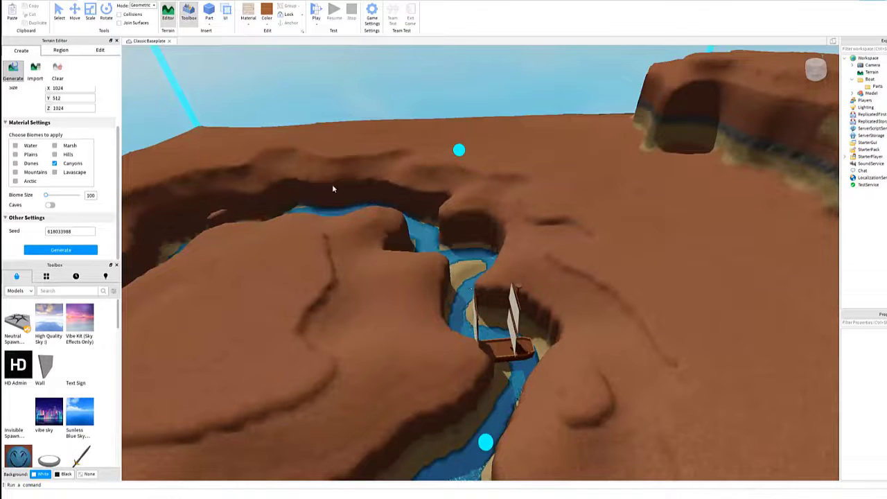
# Step: Reopen the terrain editor and look through the map, material and seed settings for terrain generation
pyautogui.click(168, 9)
pyautogui.click(168, 9)
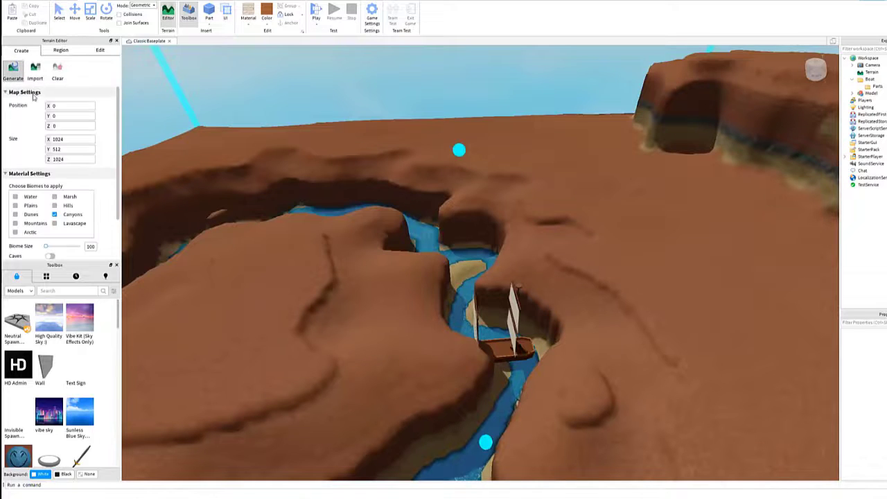
pyautogui.scroll(-1, 34, 159)
pyautogui.scroll(-1, 34, 159)
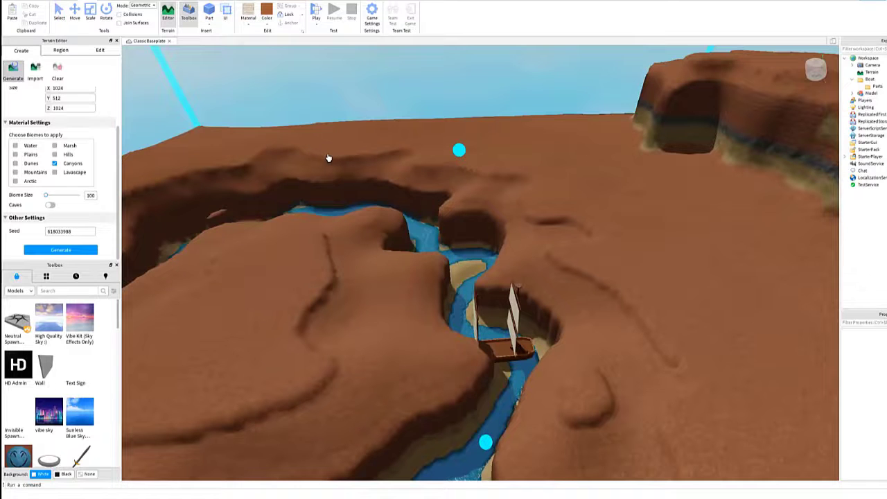
pyautogui.moveTo(329, 158); pyautogui.dragTo(328, 158, button='right')
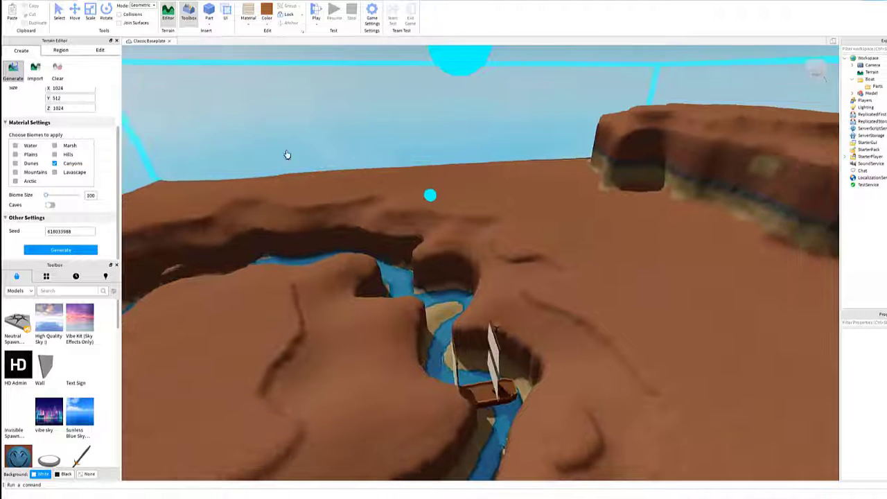
# Step: Replace the canyon landscape by generating terrain with only the Water biome selected
pyautogui.click(55, 164)
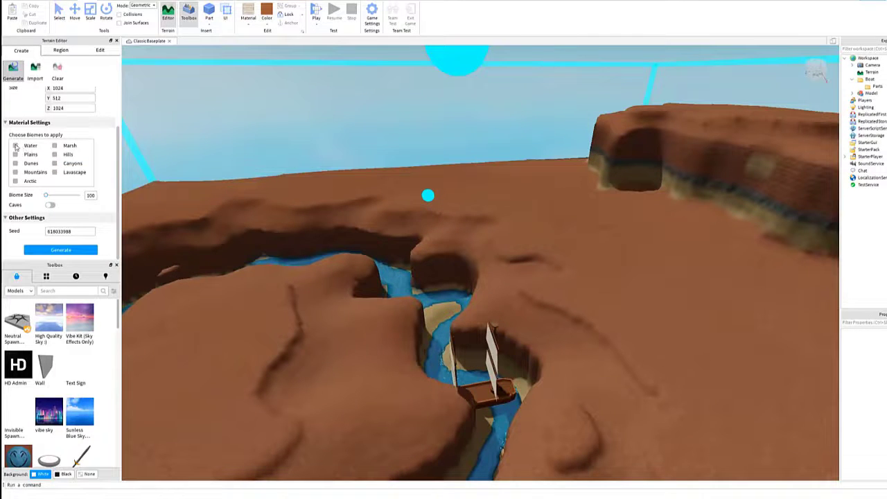
pyautogui.click(15, 146)
pyautogui.click(43, 250)
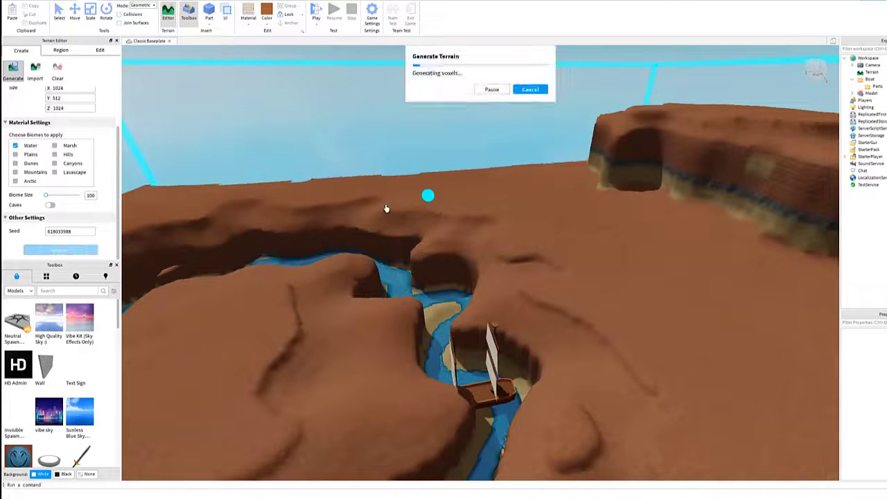
pyautogui.moveTo(380, 213); pyautogui.dragTo(379, 215, button='right')
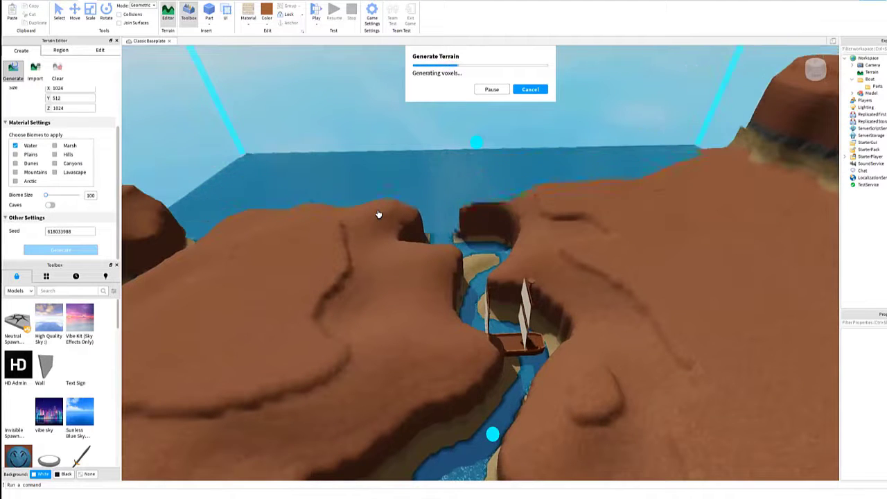
pyautogui.scroll(2, 378, 214)
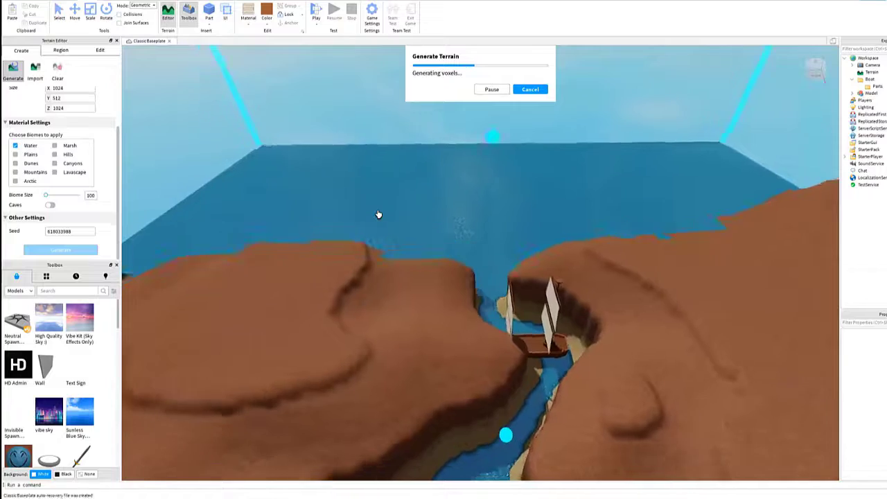
pyautogui.moveTo(378, 214); pyautogui.dragTo(378, 214, button='right')
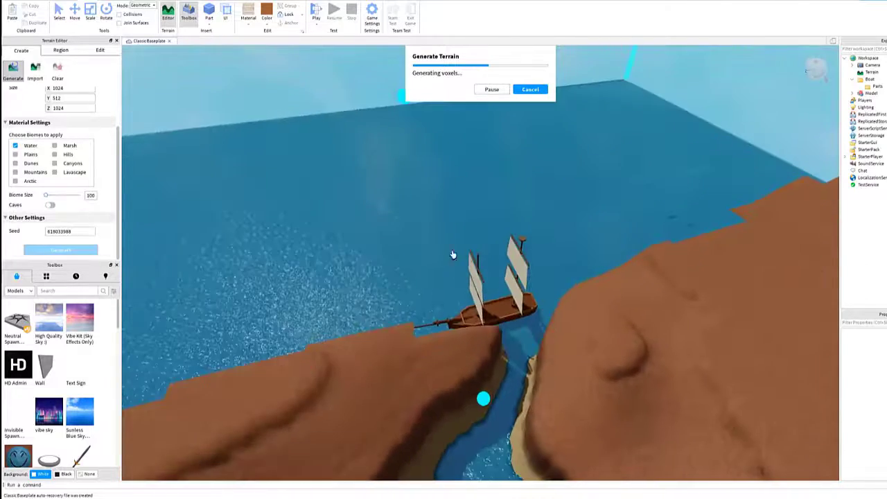
pyautogui.press('w')
pyautogui.press('a')
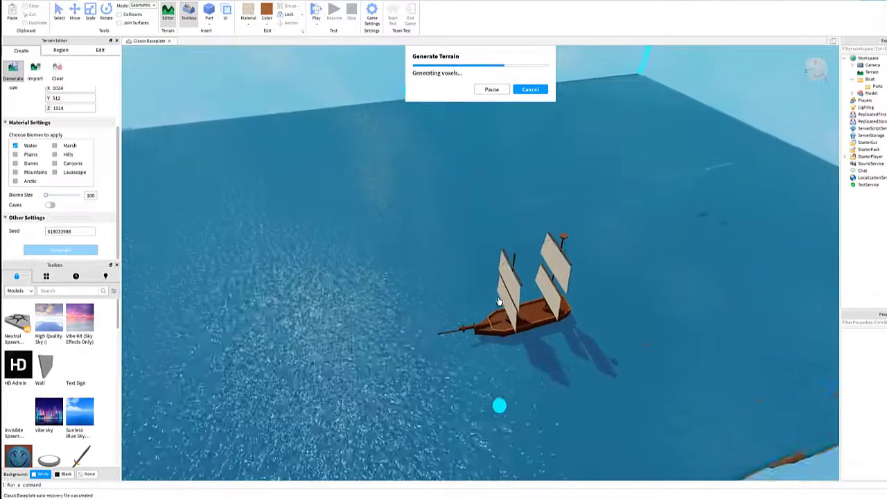
# Step: Look around the boundaries of the generated water and examine the sailing ship from its bow side
pyautogui.moveTo(498, 301); pyautogui.dragTo(439, 217, button='right')
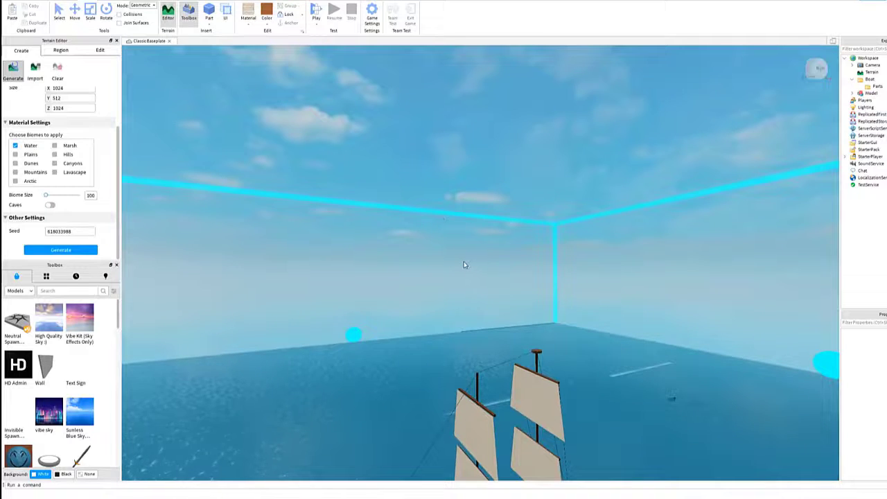
pyautogui.moveTo(463, 261); pyautogui.dragTo(486, 246, button='right')
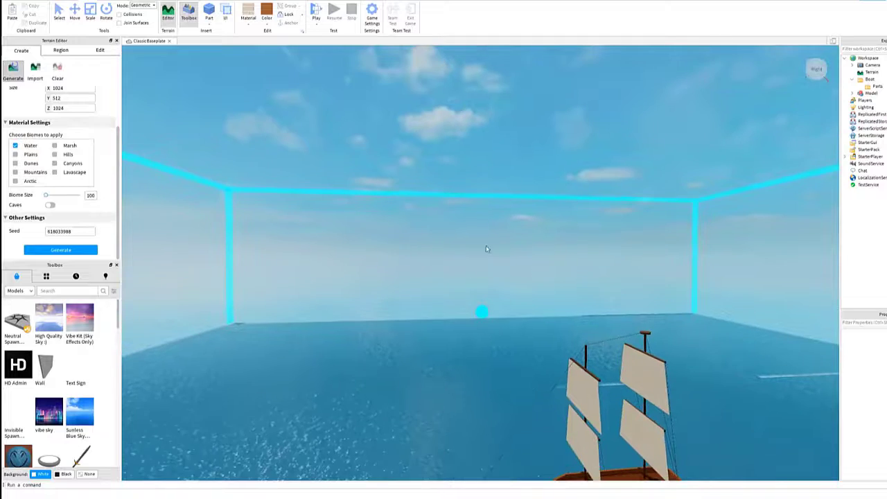
pyautogui.moveTo(438, 169); pyautogui.dragTo(415, 251, button='right')
pyautogui.press('w')
pyautogui.press('w')
pyautogui.press('a')
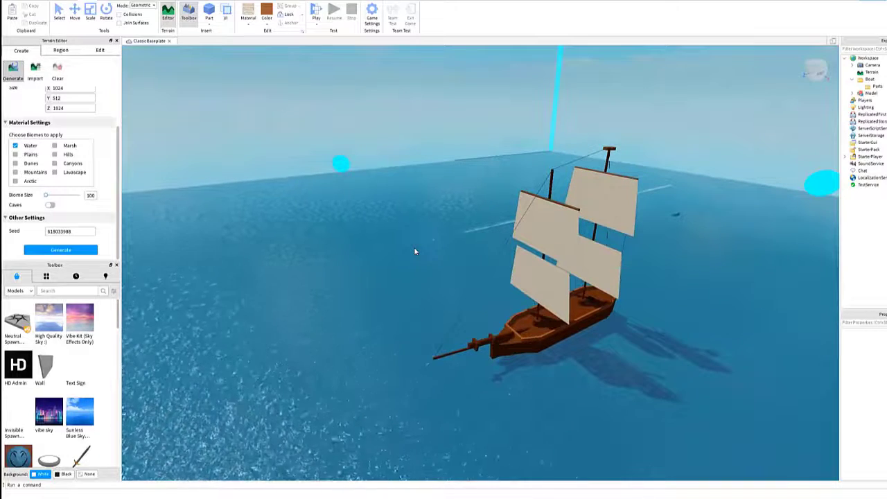
pyautogui.moveTo(416, 252); pyautogui.dragTo(416, 251, button='right')
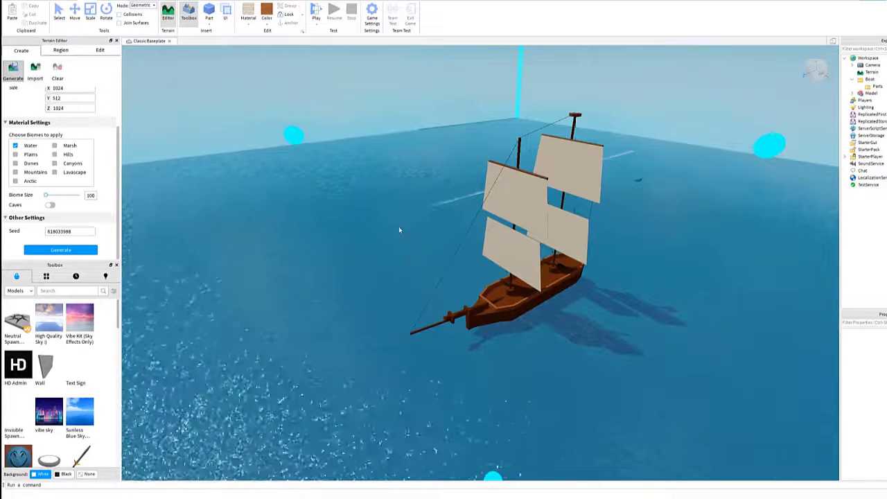
pyautogui.moveTo(399, 226); pyautogui.dragTo(399, 230, button='right')
pyautogui.scroll(2, 399, 225)
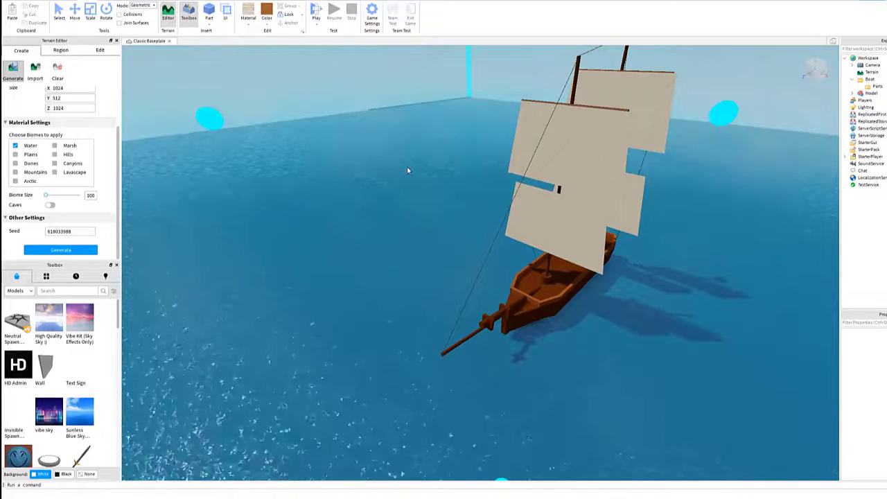
# Step: Close the terrain editor and bring up the modelling, constraint and scripting tools
pyautogui.click(117, 41)
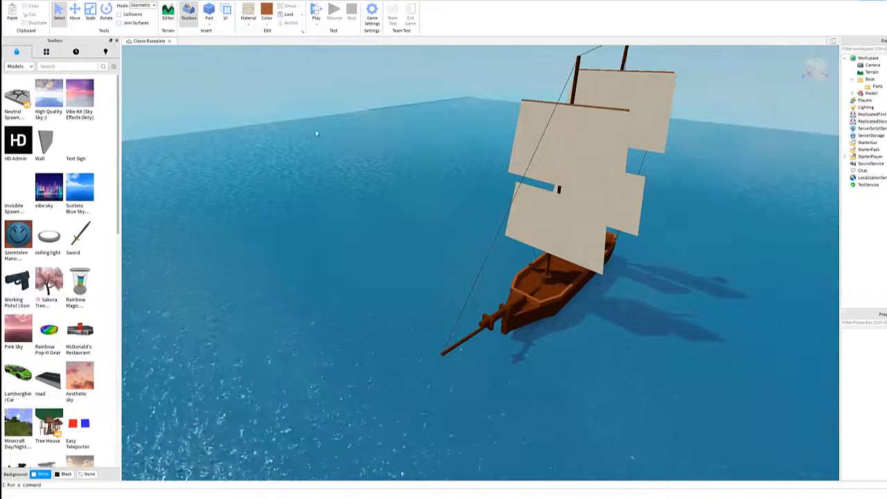
pyautogui.click(107, 0)
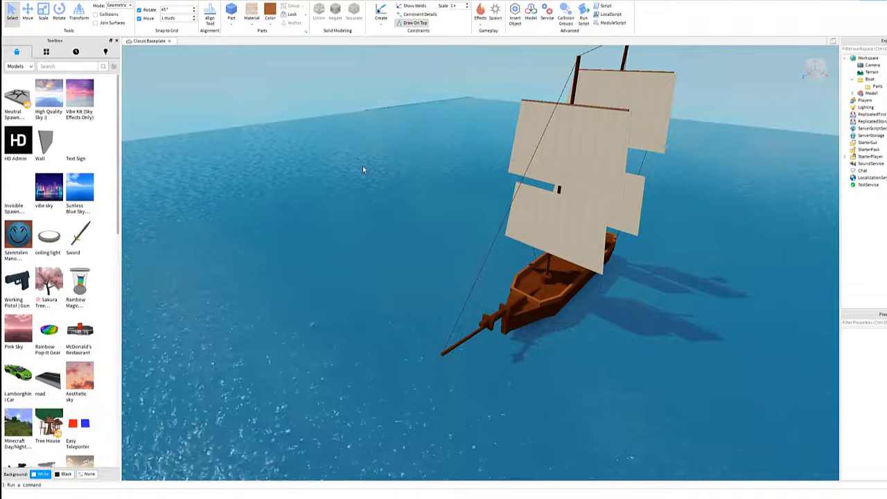
# Step: Reopen the terrain editor and look through its creation, region and brush editing tools
pyautogui.moveTo(374, 185); pyautogui.dragTo(374, 184, button='right')
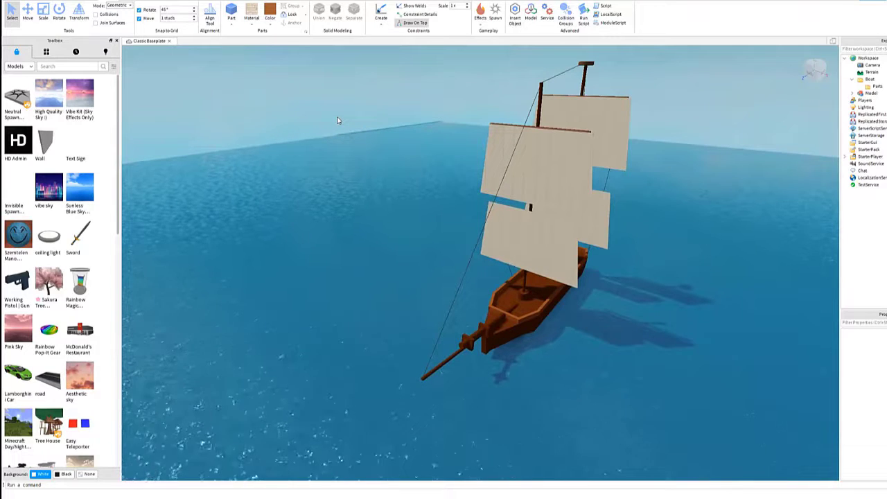
pyautogui.click(91, 2)
pyautogui.click(168, 14)
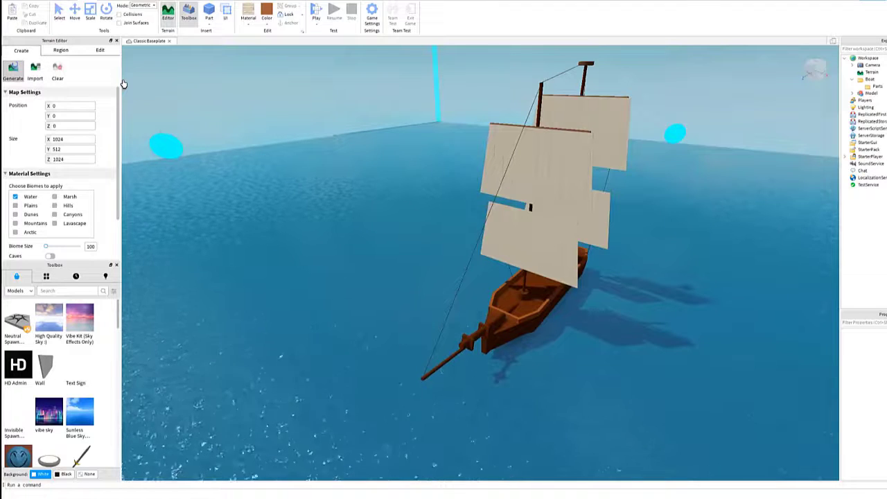
pyautogui.click(60, 51)
pyautogui.click(24, 50)
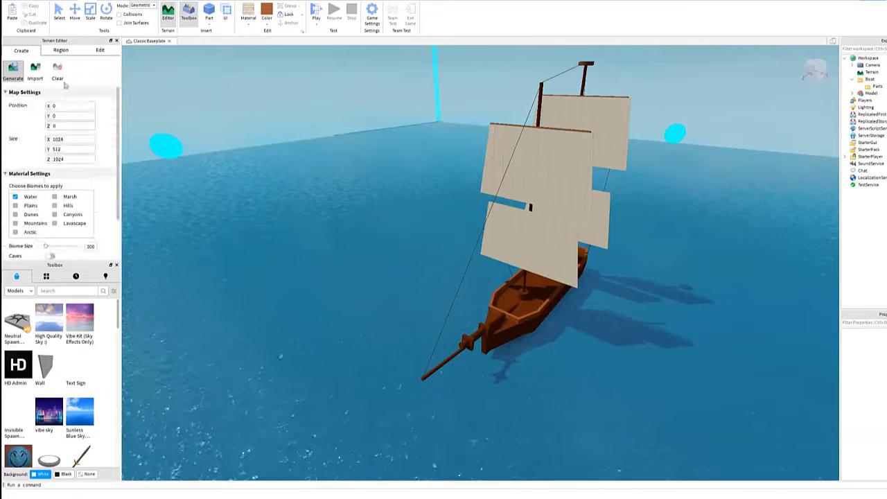
pyautogui.scroll(-2, 39, 208)
pyautogui.scroll(3, 40, 207)
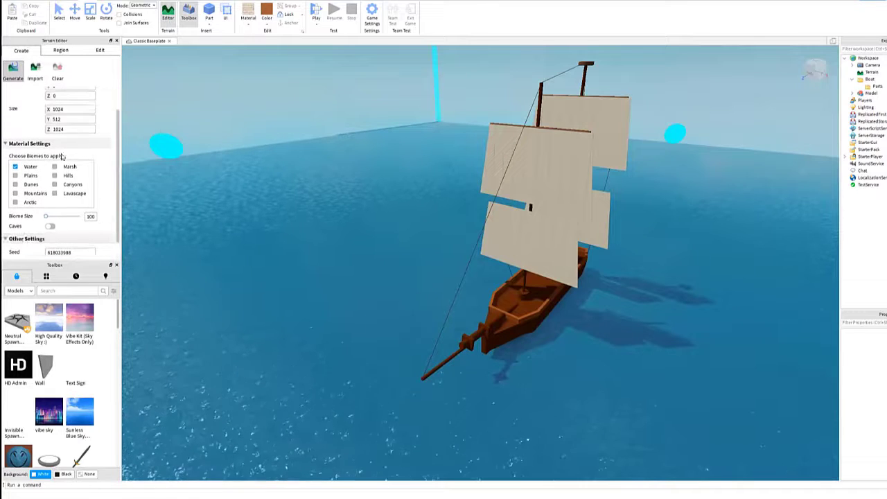
pyautogui.click(100, 50)
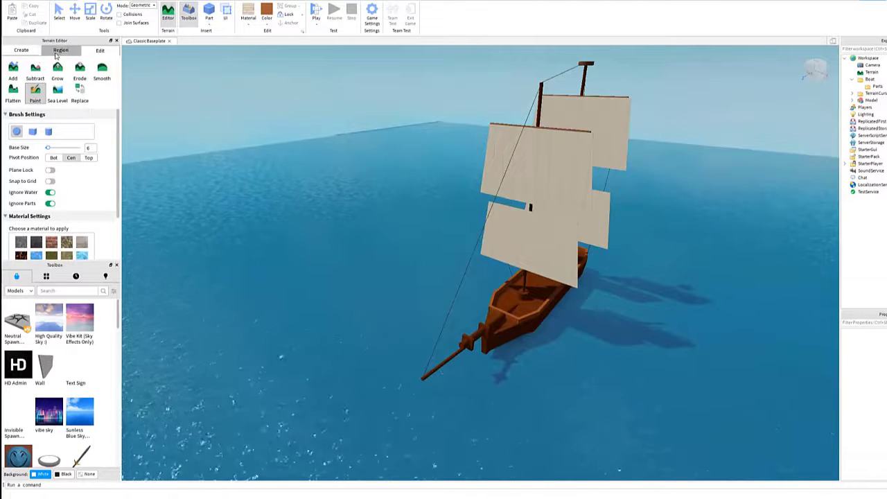
pyautogui.click(60, 51)
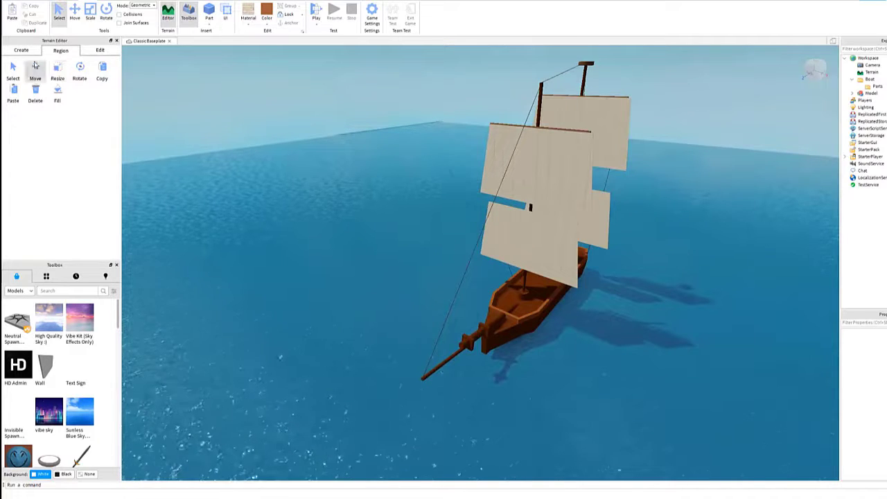
# Step: Examine the heightmap, position, size and default material options for importing terrain
pyautogui.click(20, 52)
pyautogui.click(34, 68)
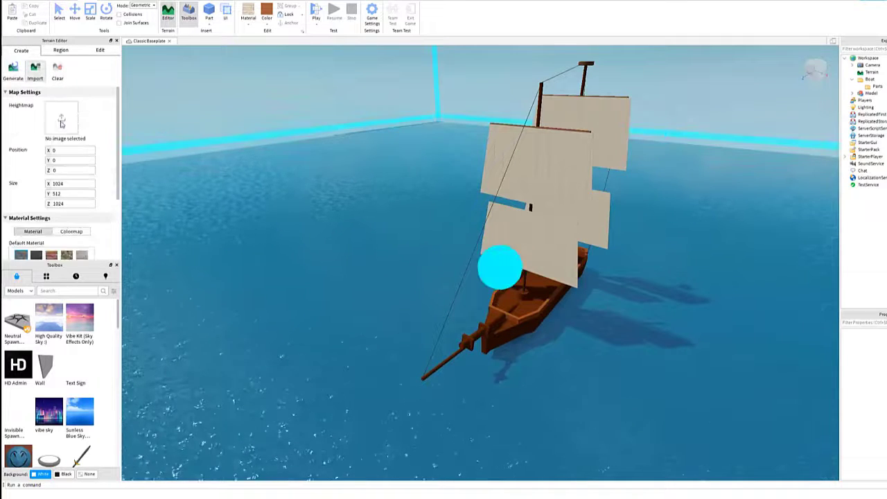
pyautogui.scroll(-3, 54, 124)
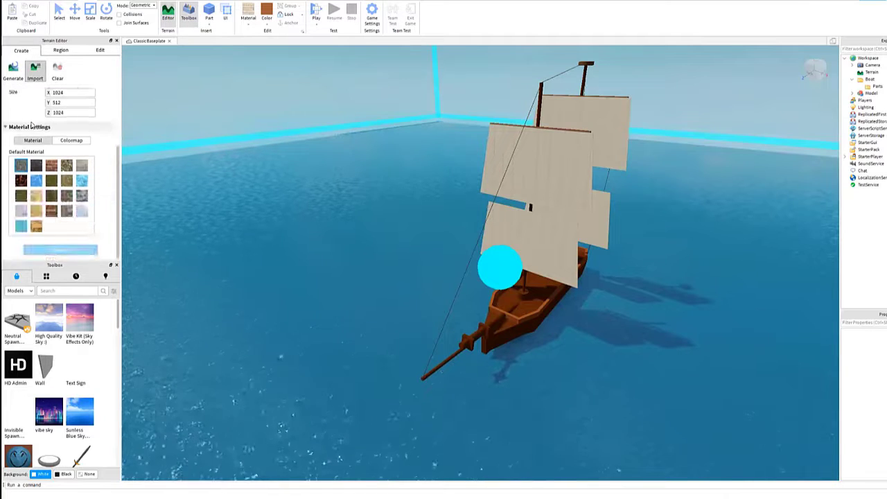
pyautogui.scroll(3, 52, 122)
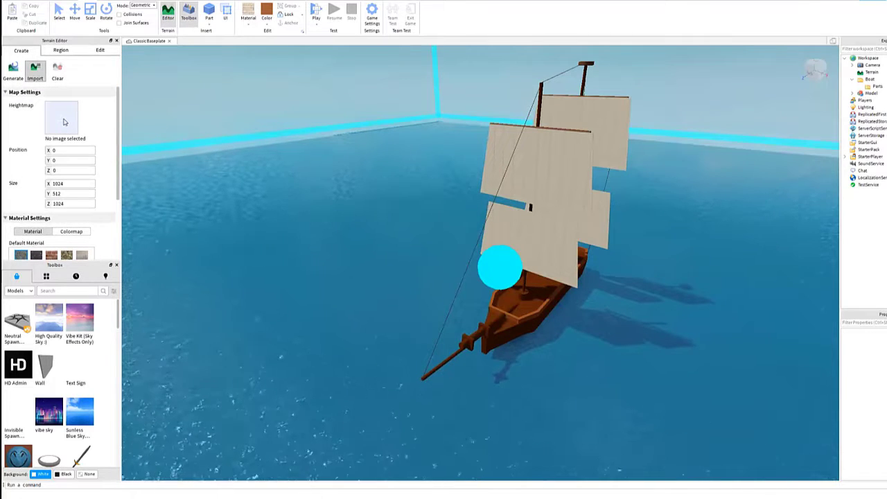
# Step: Review the map, biome and seed settings for generating terrain, plus the Paint tool's brush and material settings
pyautogui.click(16, 72)
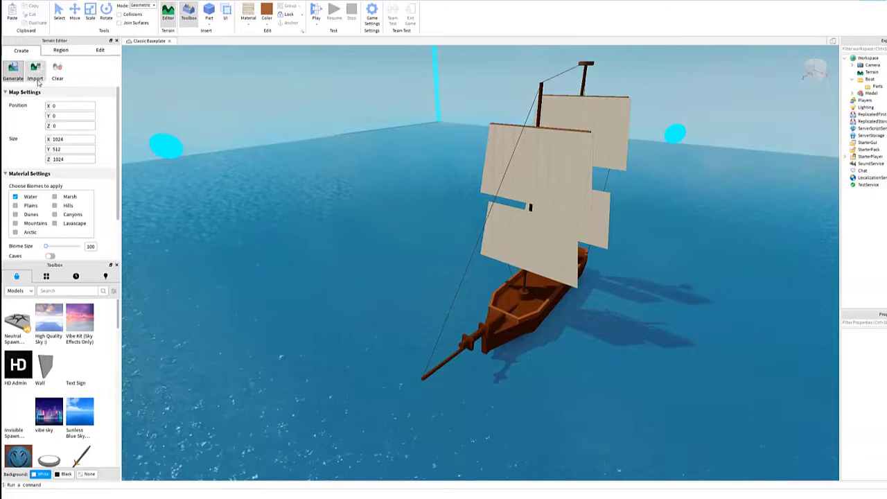
pyautogui.scroll(-2, 28, 123)
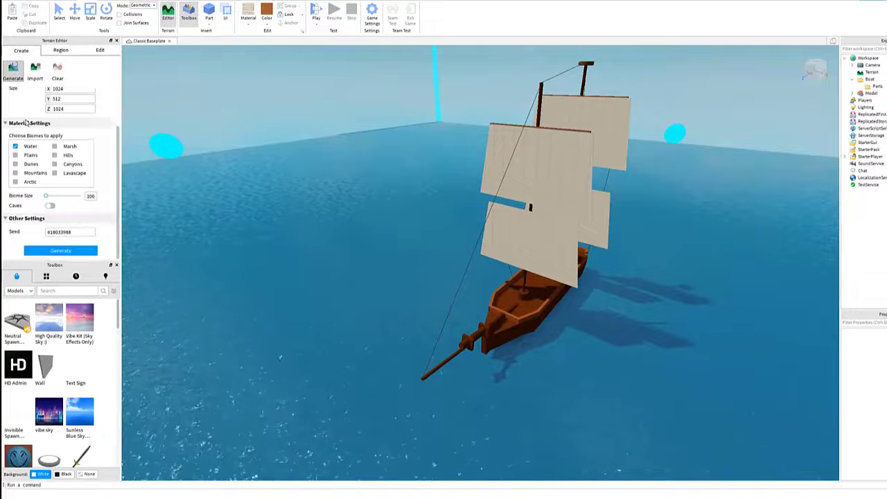
pyautogui.scroll(2, 27, 126)
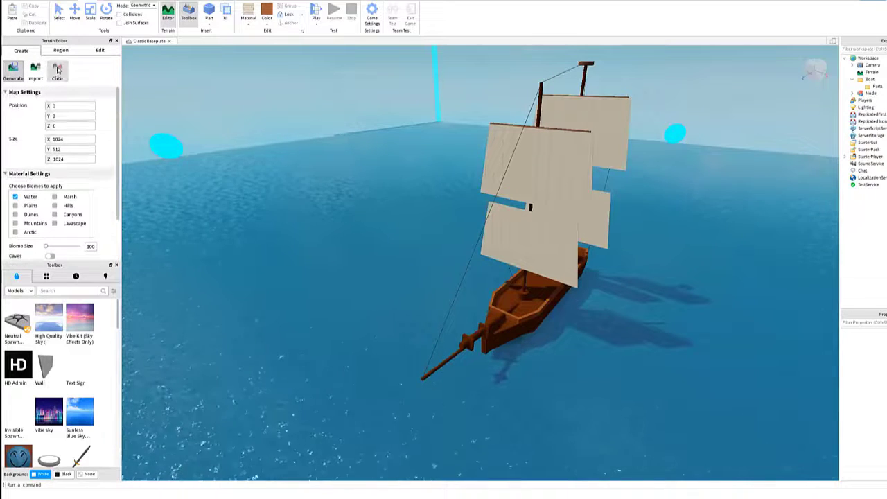
pyautogui.scroll(-2, 13, 125)
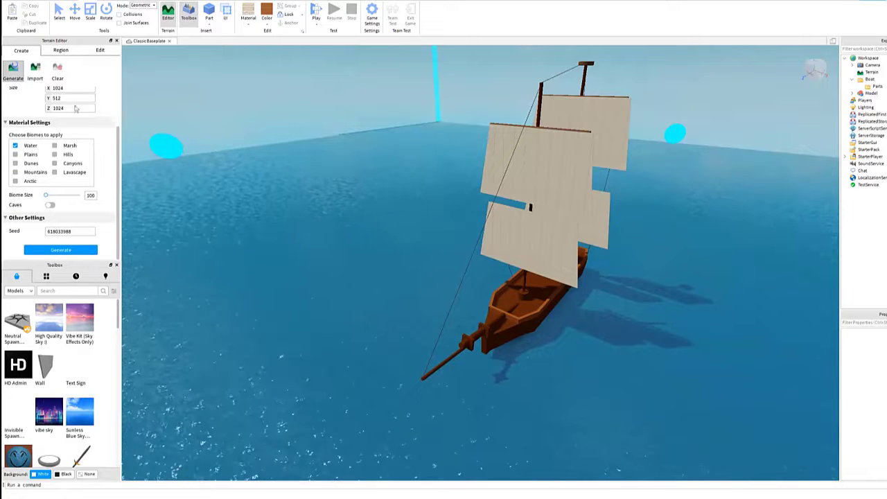
pyautogui.scroll(2, 14, 124)
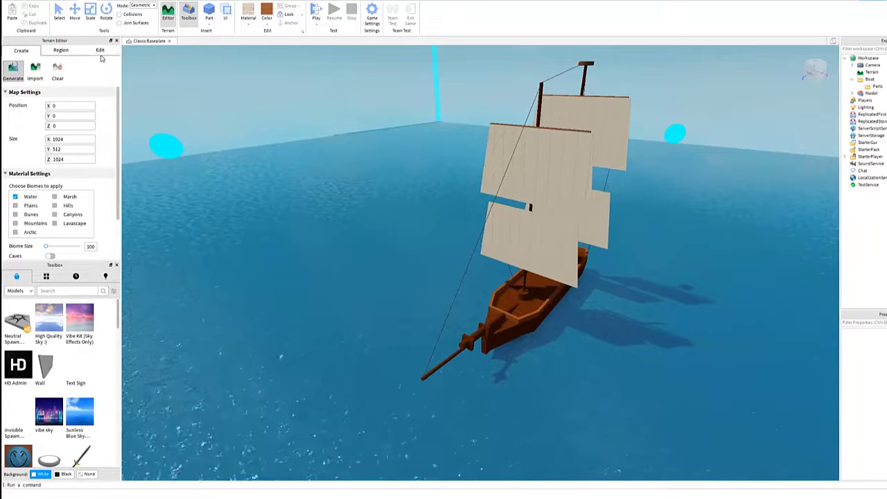
pyautogui.click(104, 57)
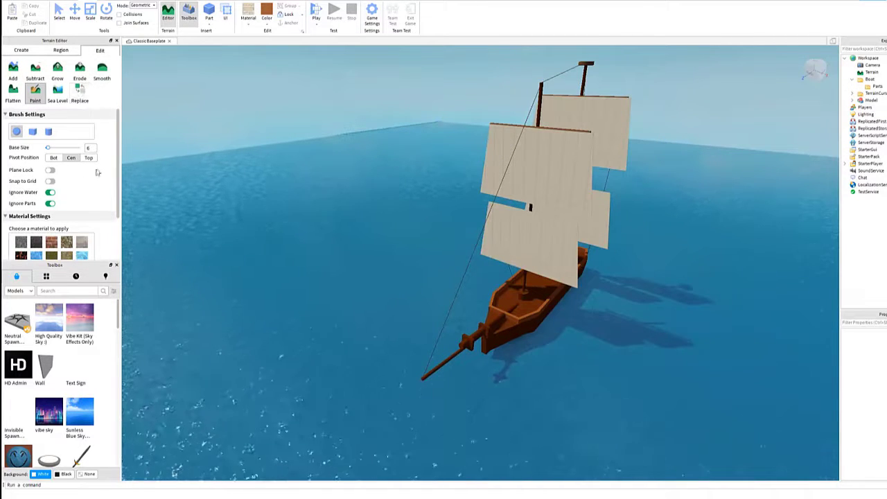
pyautogui.scroll(-2, 101, 168)
pyautogui.scroll(2, 102, 165)
# Step: Switch to the list of own games and open the Pirate Battle game
pyautogui.hotkey('alt', 'Tab')
pyautogui.click(442, 219)
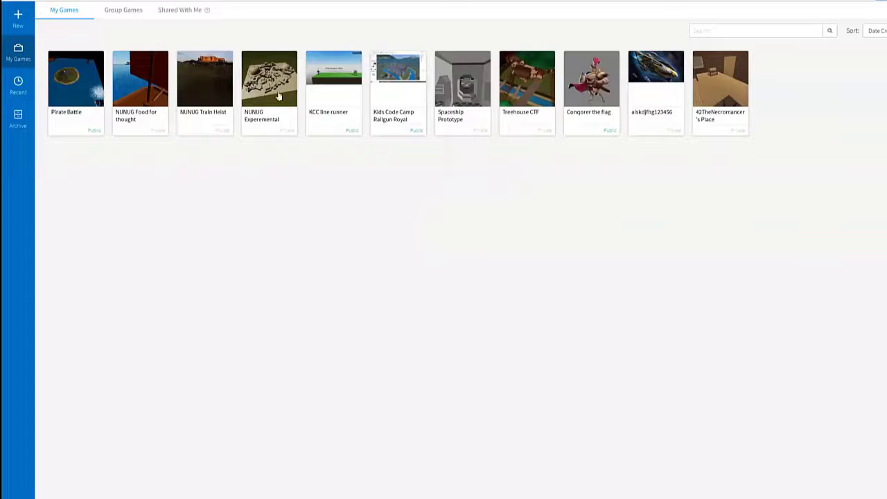
pyautogui.click(63, 83)
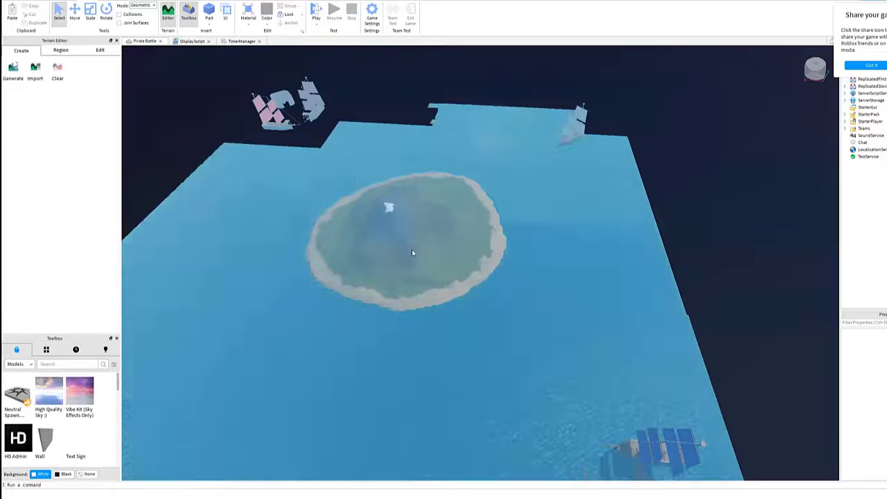
# Step: Look over the Pirate Battle map from above, examining the central island, the blue base and the ships around the water
pyautogui.moveTo(413, 253); pyautogui.dragTo(414, 256, button='right')
pyautogui.press('d')
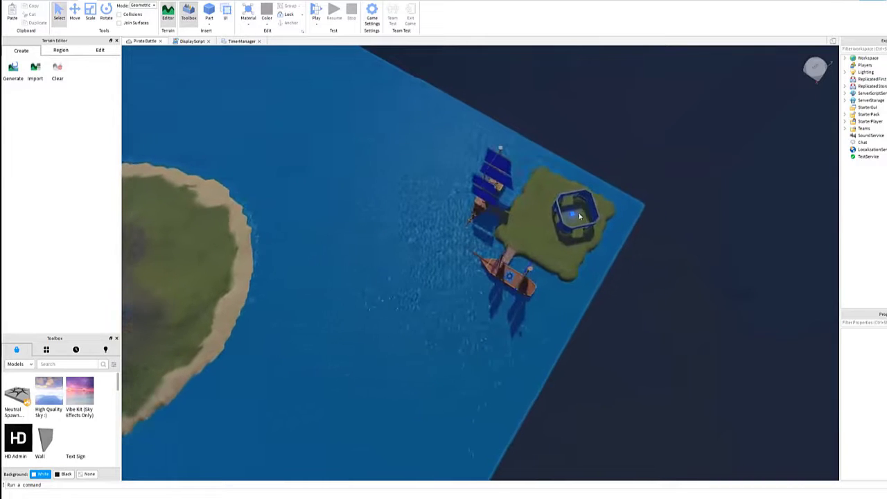
pyautogui.moveTo(497, 222); pyautogui.dragTo(498, 222, button='right')
pyautogui.moveTo(434, 172); pyautogui.dragTo(433, 173, button='right')
pyautogui.moveTo(407, 131); pyautogui.dragTo(407, 133, button='right')
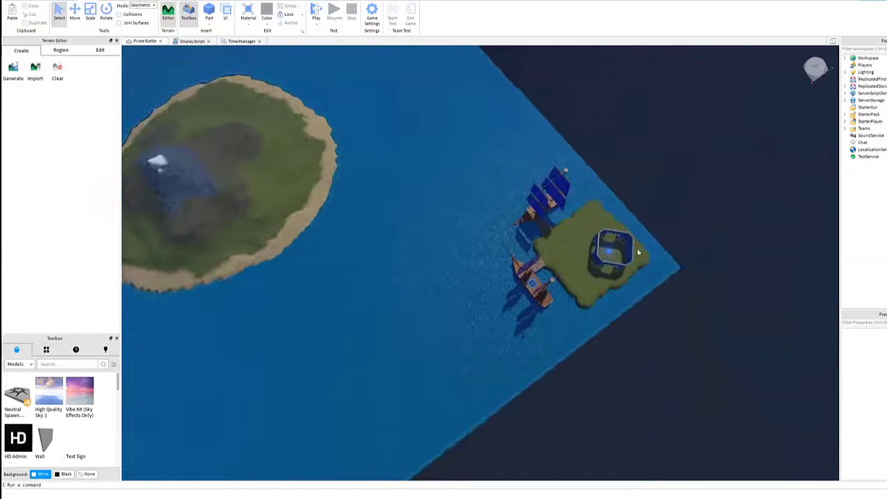
pyautogui.moveTo(429, 250); pyautogui.dragTo(428, 253, button='right')
pyautogui.scroll(-3, 429, 253)
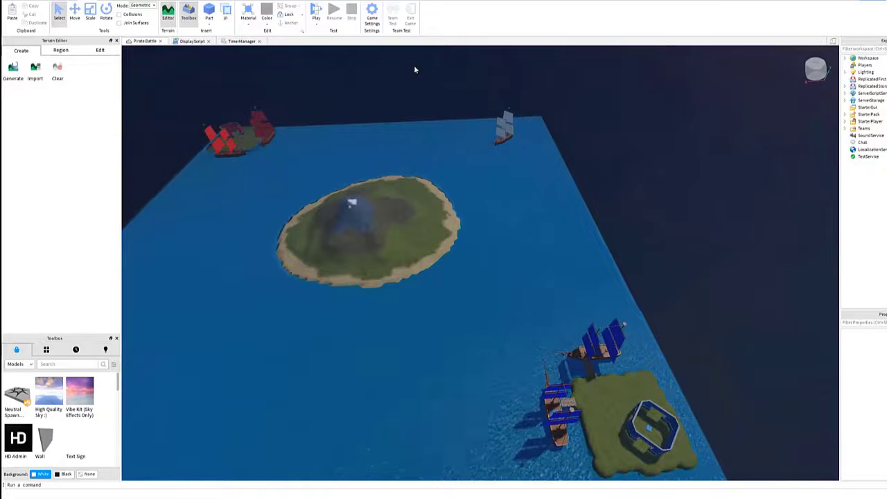
pyautogui.moveTo(545, 235); pyautogui.dragTo(550, 240, button='right')
pyautogui.scroll(3, 565, 243)
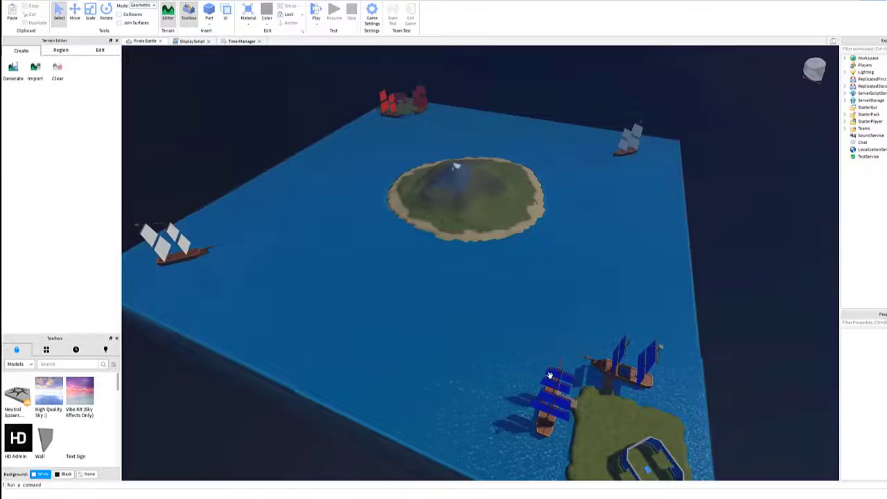
# Step: Examine the two blue ships, their docks and the grassy base island up close
pyautogui.moveTo(461, 334); pyautogui.dragTo(493, 335, button='right')
pyautogui.click(492, 334)
pyautogui.scroll(10, 546, 371)
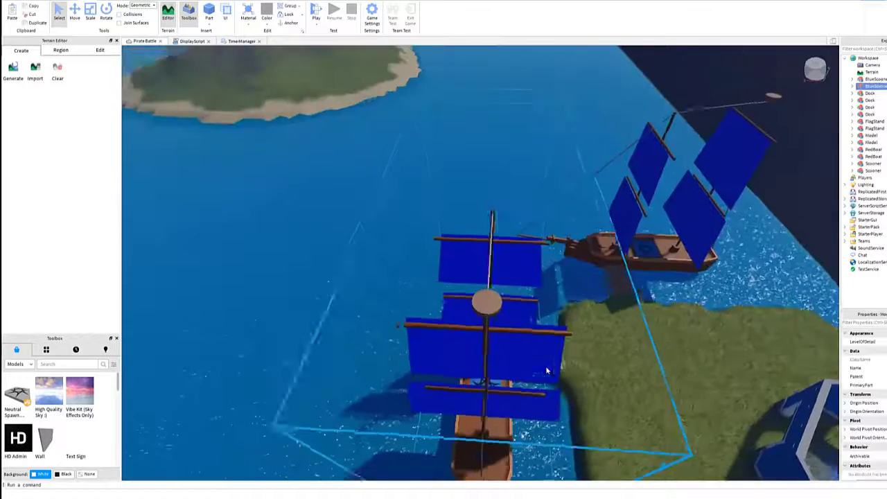
pyautogui.scroll(4, 546, 370)
pyautogui.moveTo(382, 295); pyautogui.dragTo(489, 282, button='right')
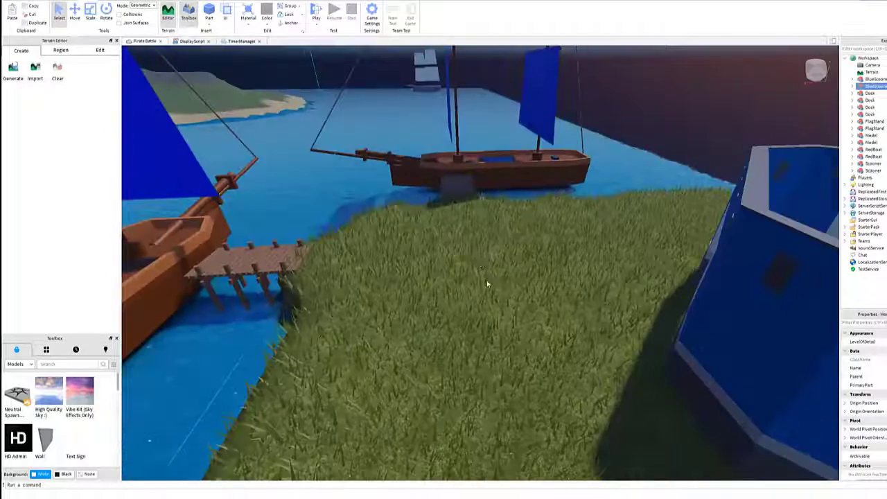
pyautogui.scroll(2, 489, 283)
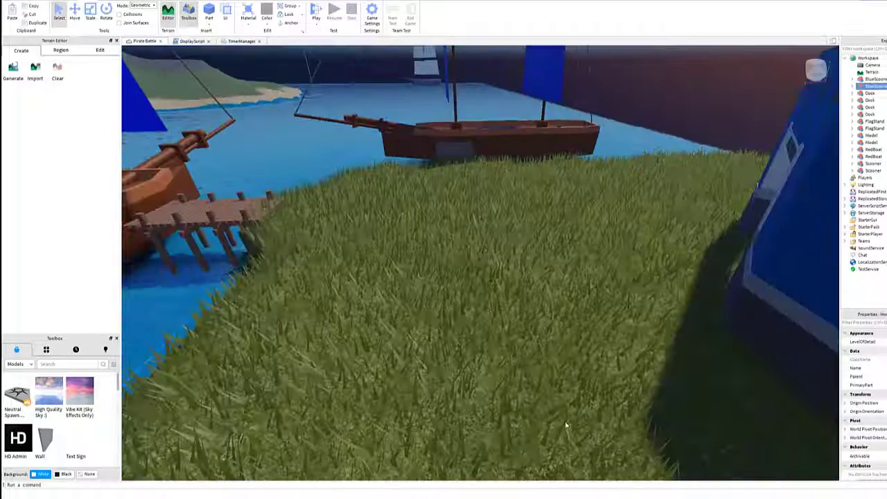
pyautogui.click(489, 314)
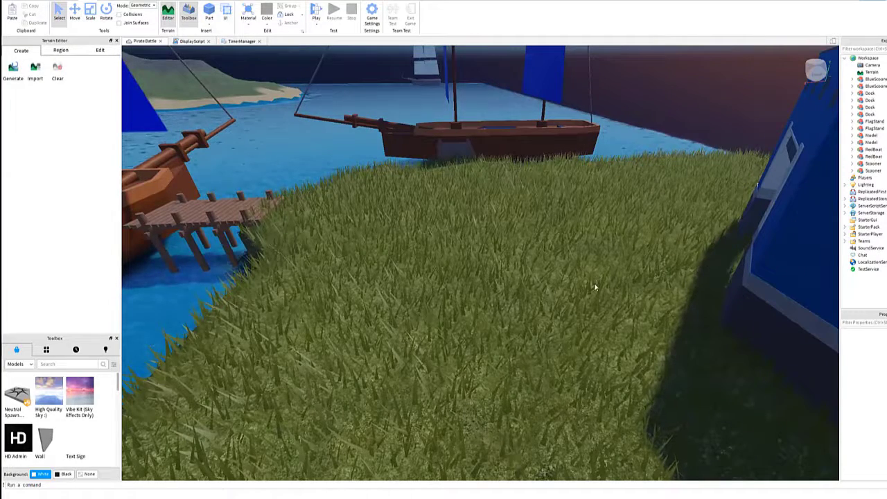
pyautogui.moveTo(597, 285); pyautogui.dragTo(597, 288, button='right')
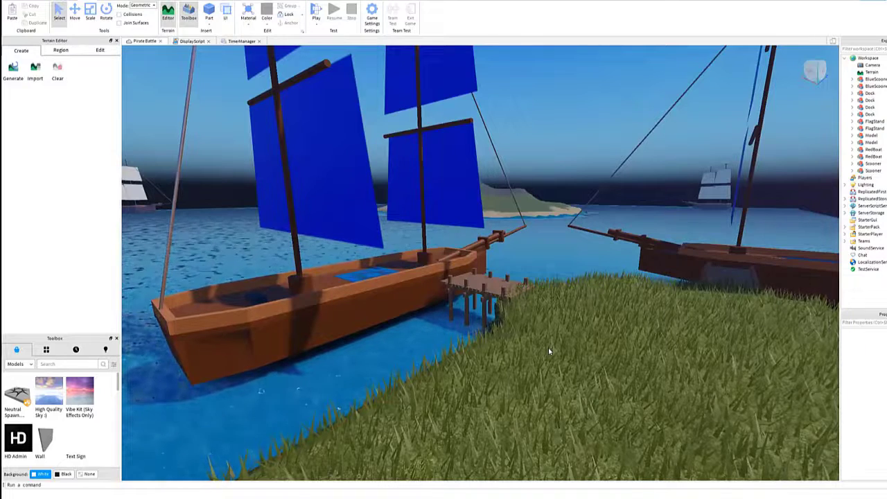
pyautogui.moveTo(550, 348); pyautogui.dragTo(565, 333, button='right')
pyautogui.press('s')
pyautogui.moveTo(570, 365); pyautogui.dragTo(570, 363, button='right')
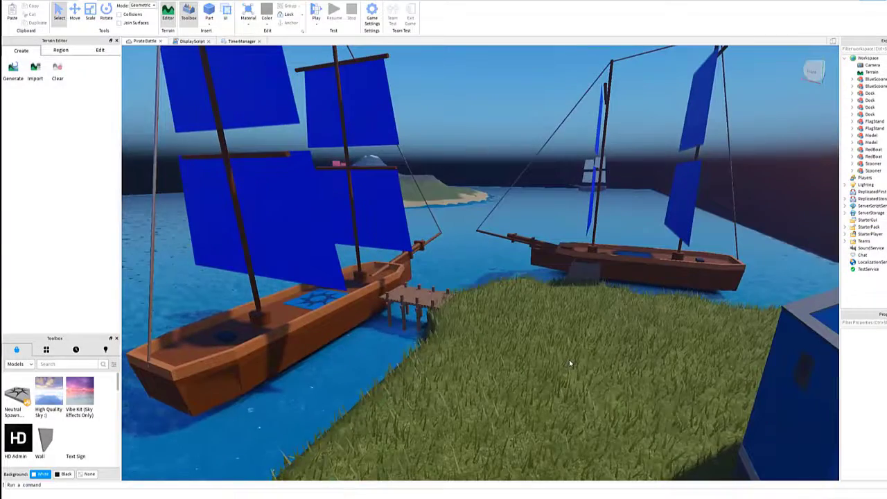